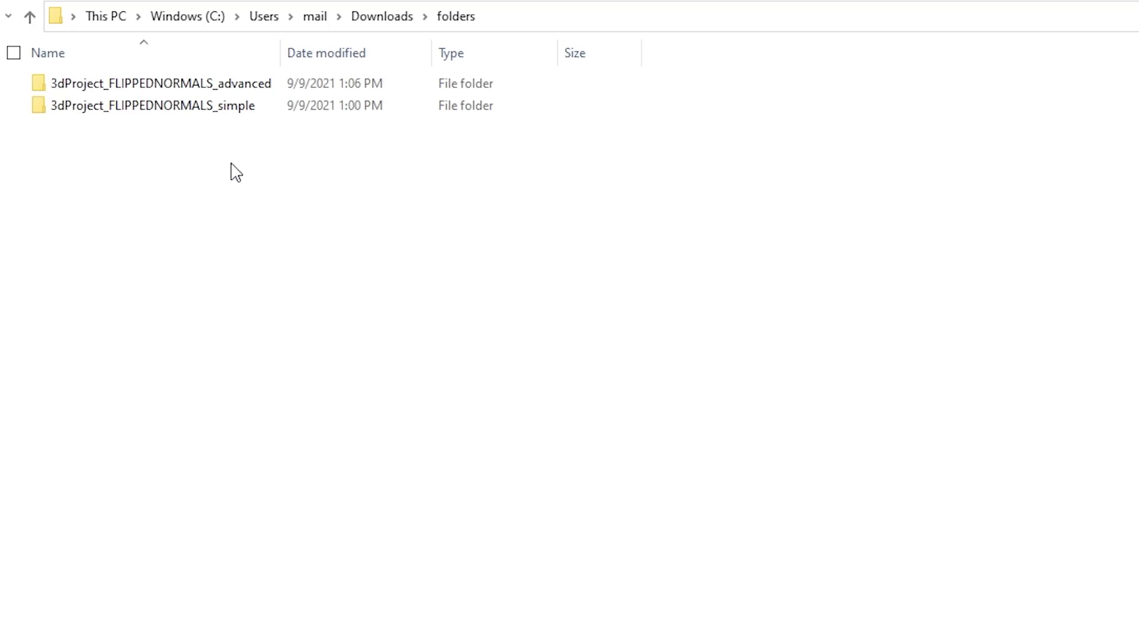
- Select the 3dProject_FLIPPEDNORMALS_simple folder in Downloads\folders, then clear the selection
{"action": "left_click", "coordinate": [212, 108]}
{"action": "left_click", "coordinate": [295, 223]}
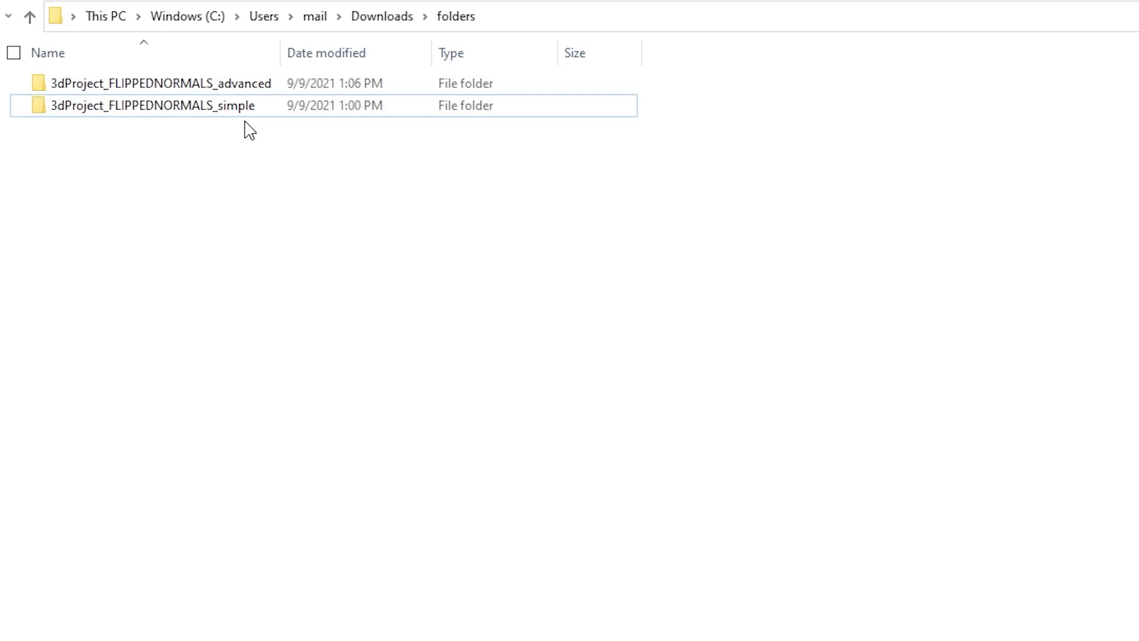
{"action": "double_click", "coordinate": [239, 89]}
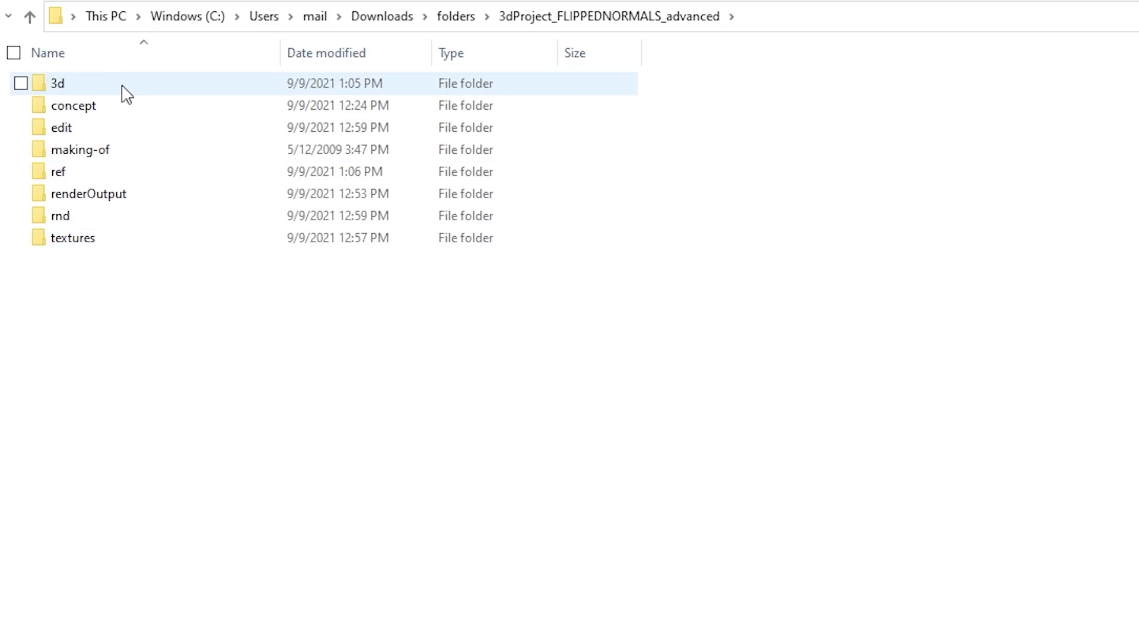
{"action": "mouse_move", "coordinate": [129, 94]}
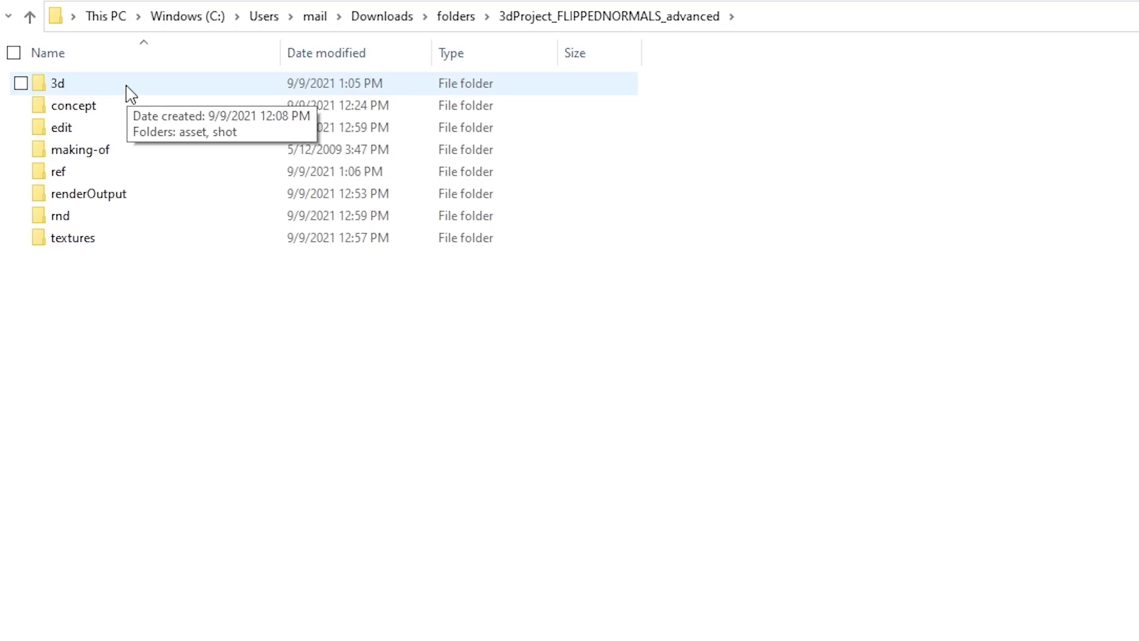
{"action": "left_click", "coordinate": [130, 93]}
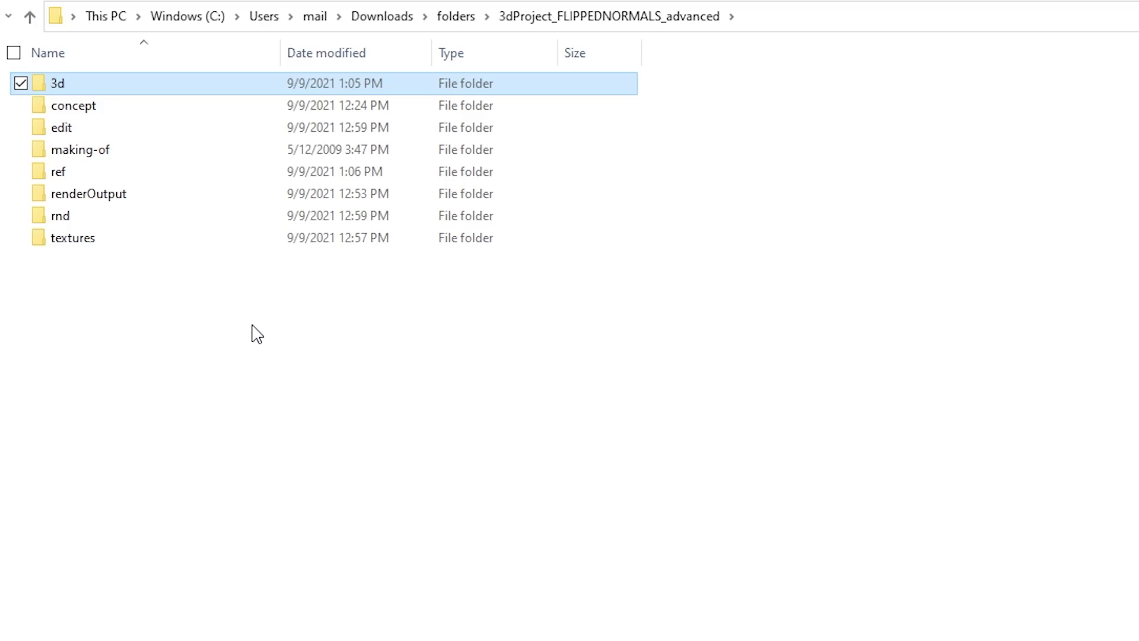
{"action": "key", "text": "Down"}
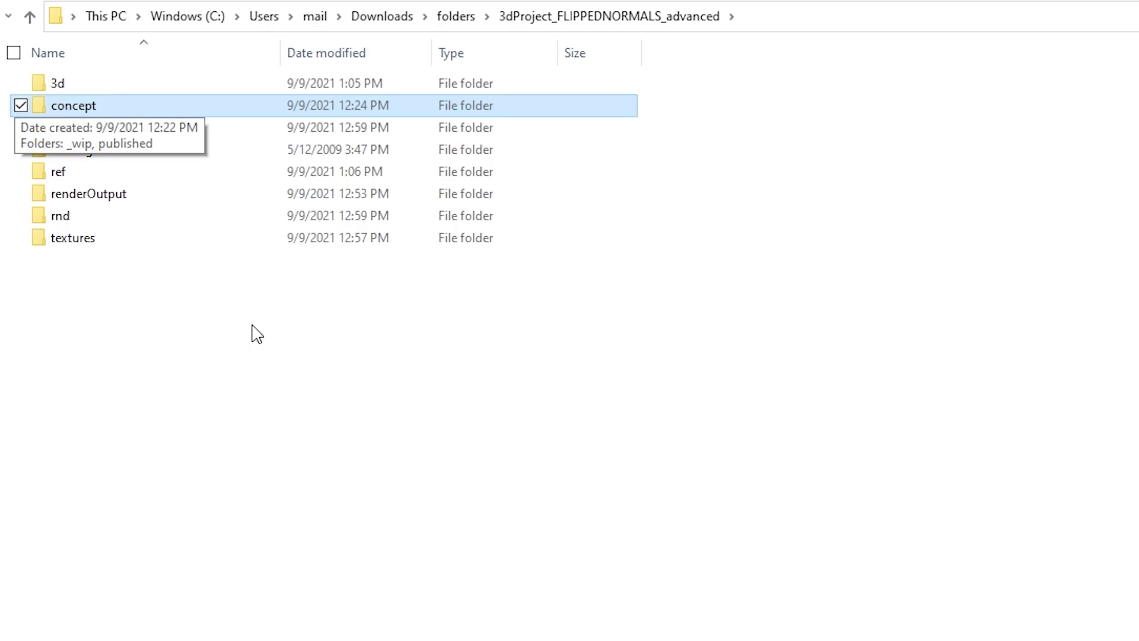
{"action": "key", "text": "Down"}
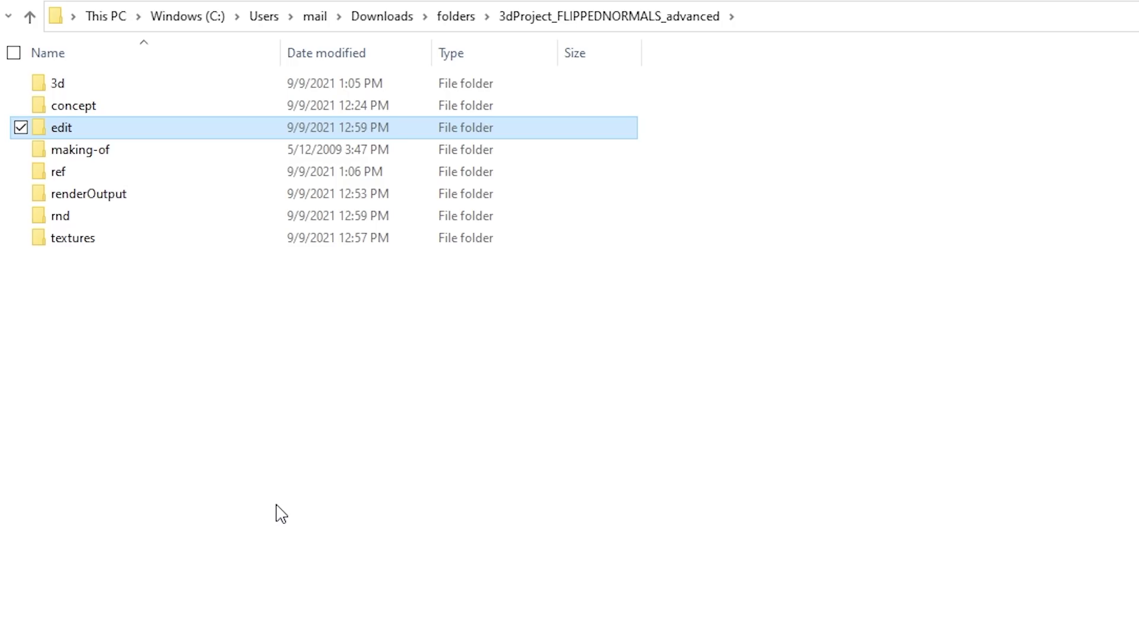
{"action": "left_click", "coordinate": [129, 151]}
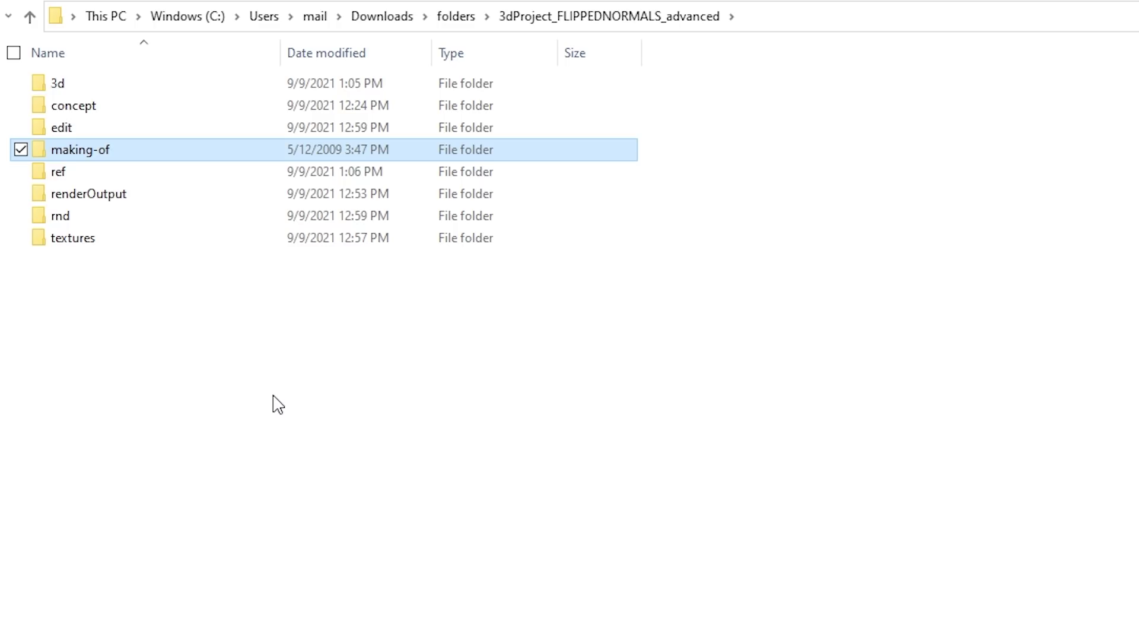
{"action": "left_click", "coordinate": [711, 498]}
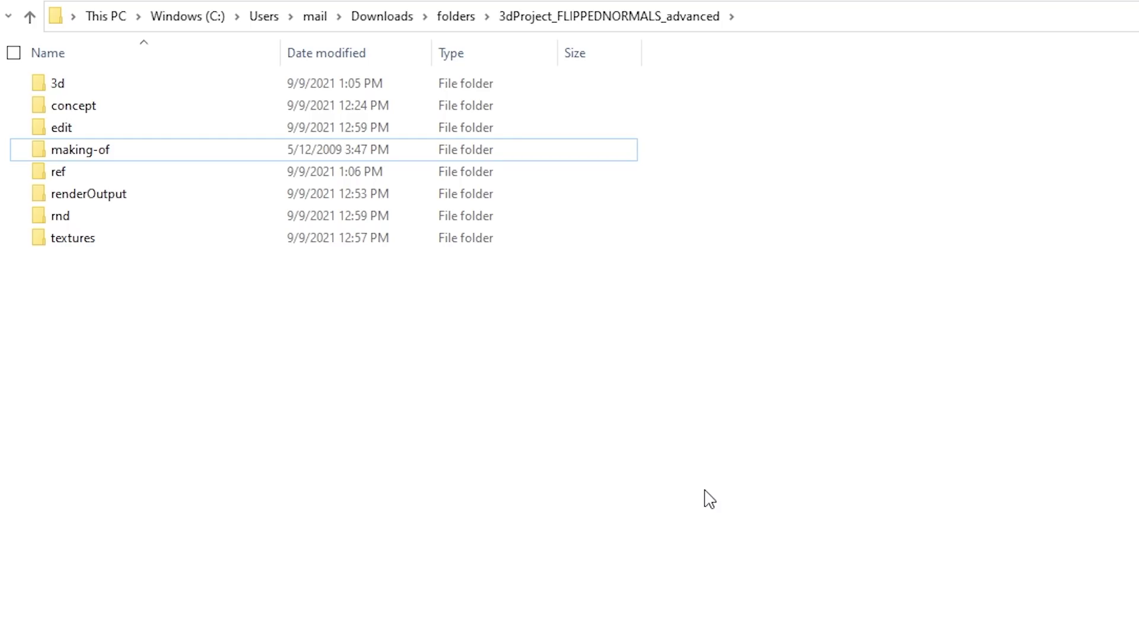
{"action": "left_click", "coordinate": [121, 173]}
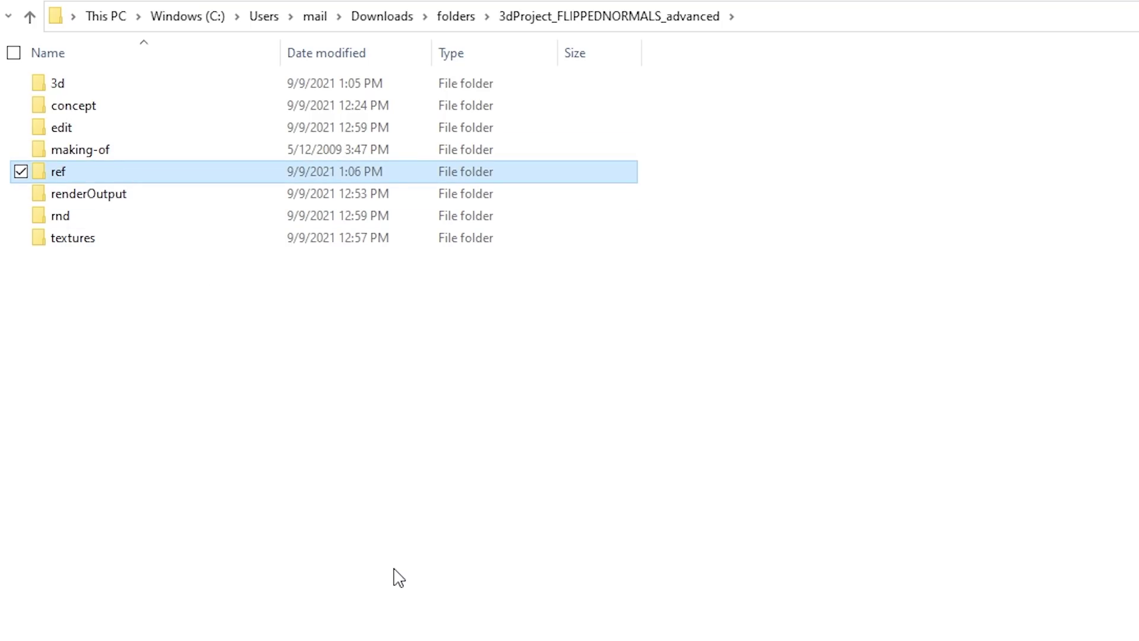
{"action": "key", "text": "Down"}
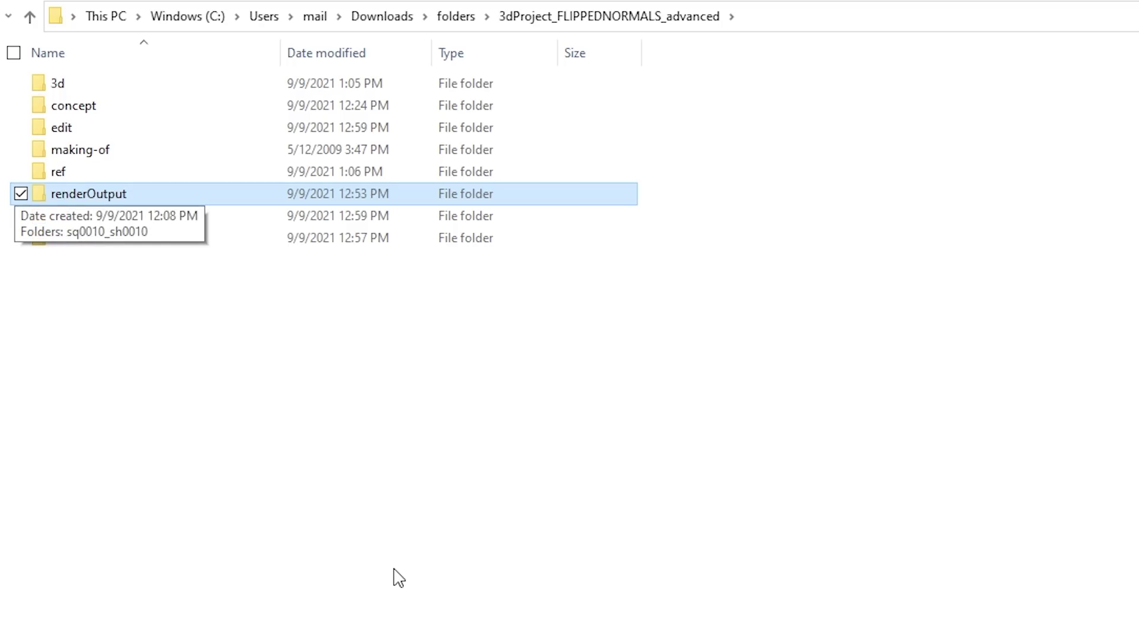
{"action": "left_click", "coordinate": [394, 570]}
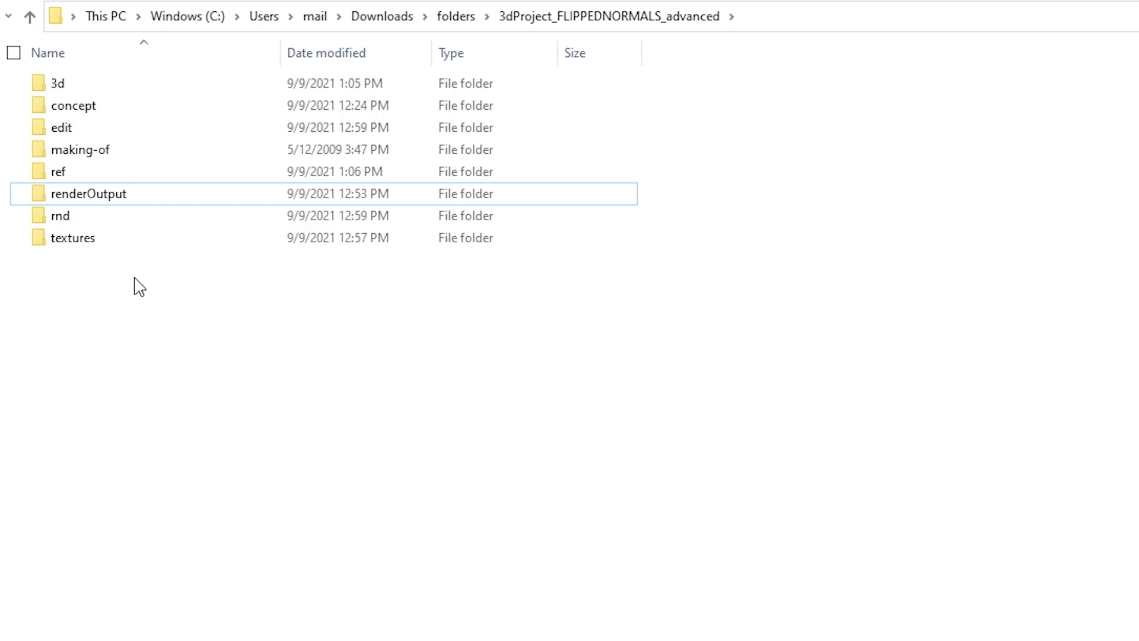
{"action": "mouse_move", "coordinate": [156, 224]}
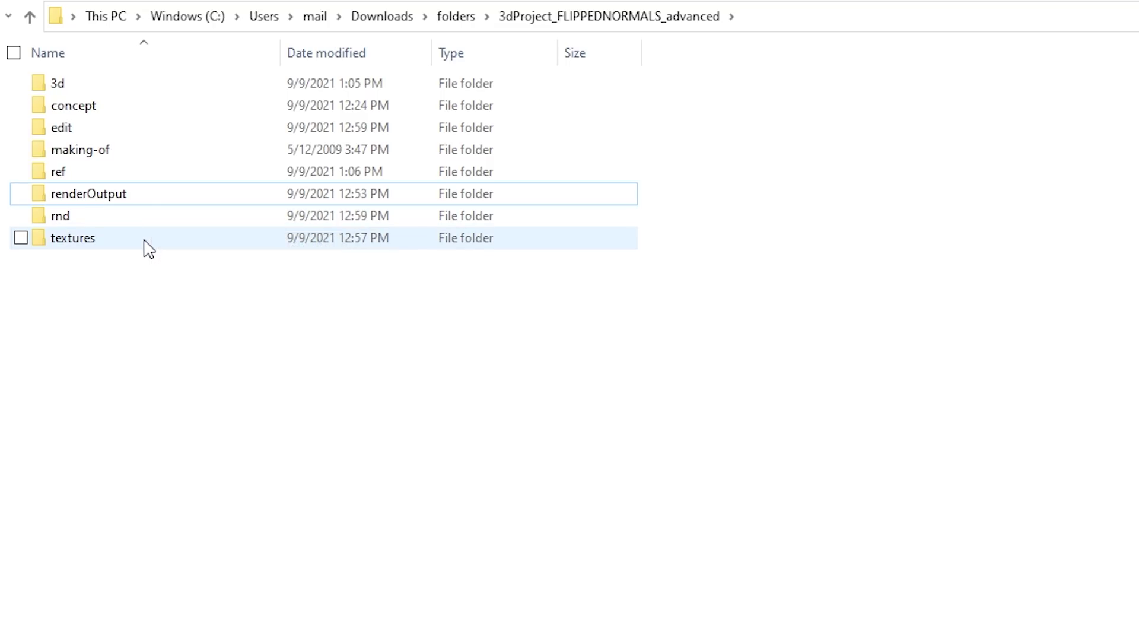
{"action": "mouse_move", "coordinate": [124, 250]}
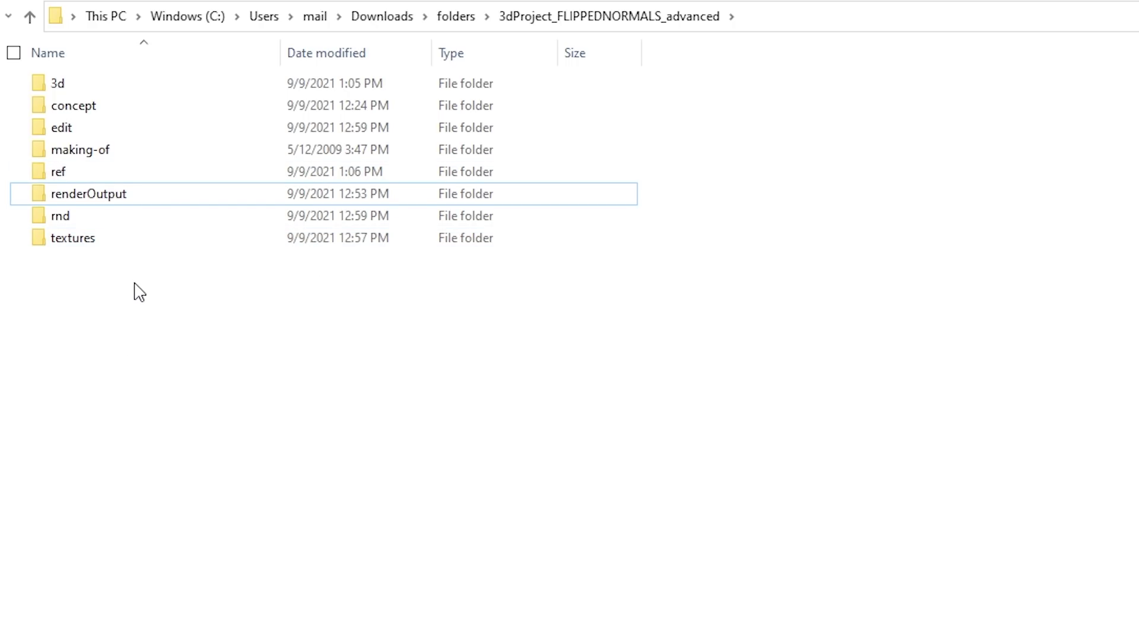
- Open 3d, then asset, then chr to reach the chrName folder
{"action": "double_click", "coordinate": [82, 90]}
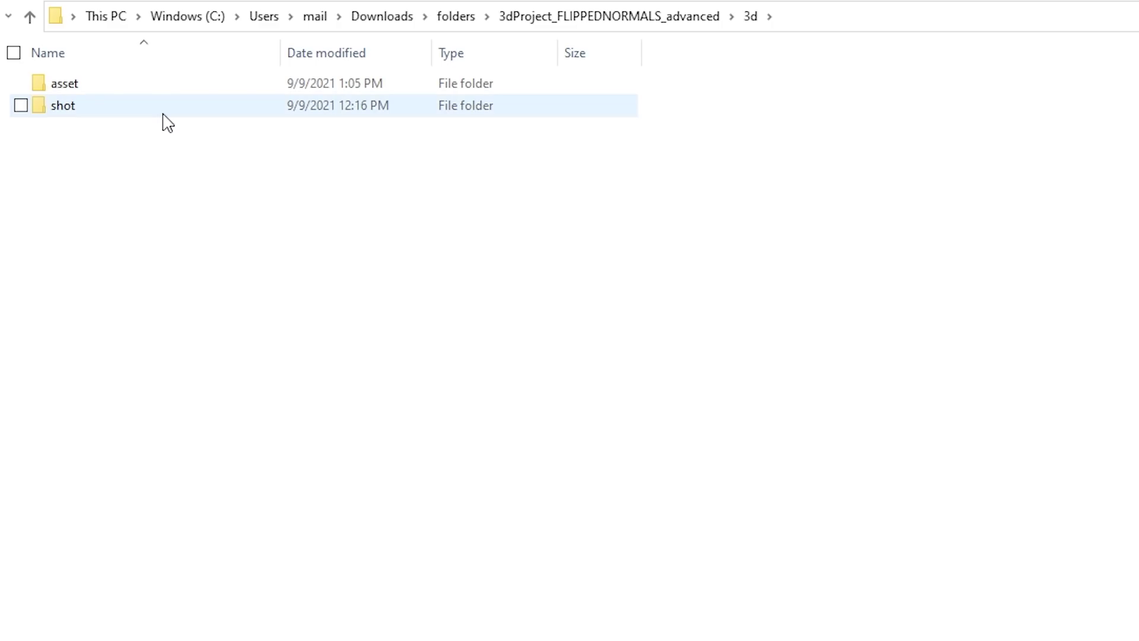
{"action": "double_click", "coordinate": [85, 91]}
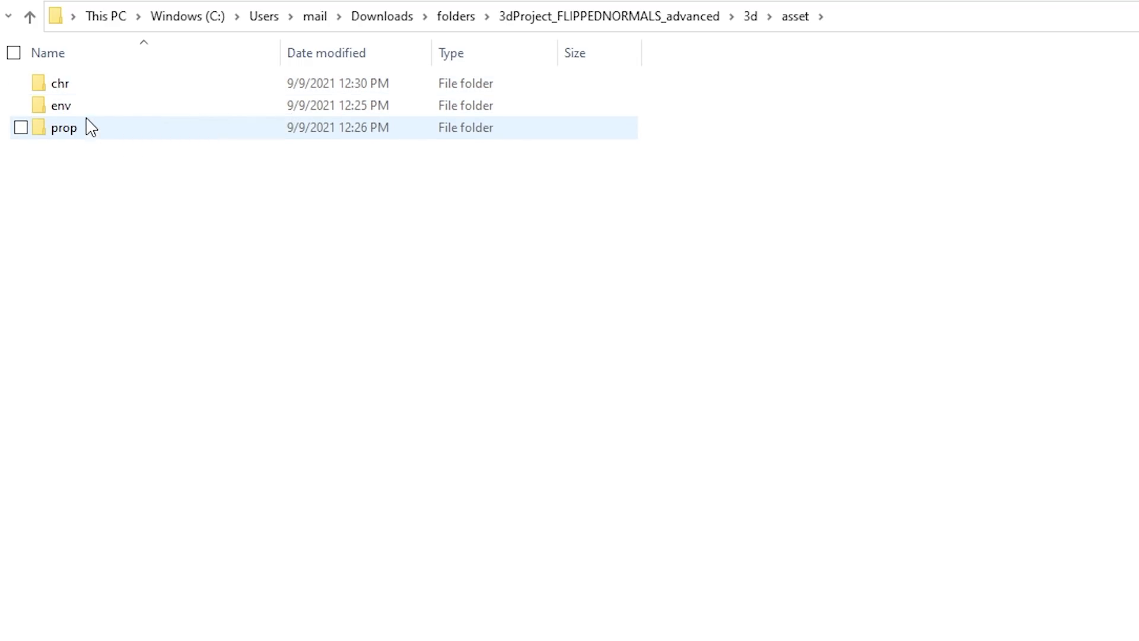
{"action": "double_click", "coordinate": [88, 91]}
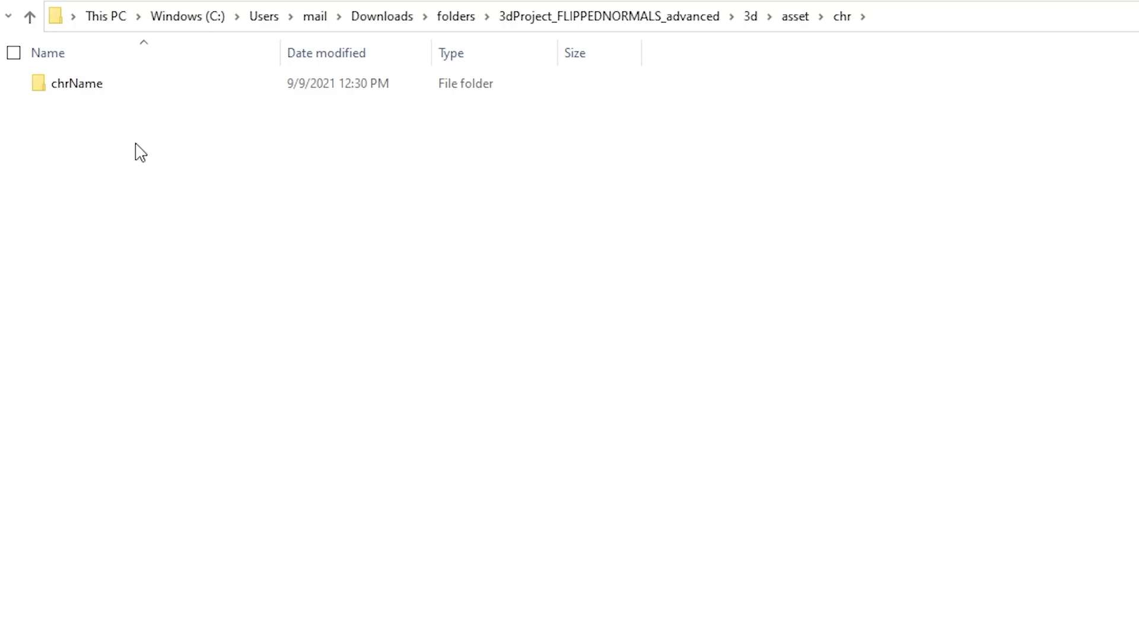
- Open chrName and highlight its lookdev, model, rig and tex subfolders in turn
{"action": "double_click", "coordinate": [96, 95]}
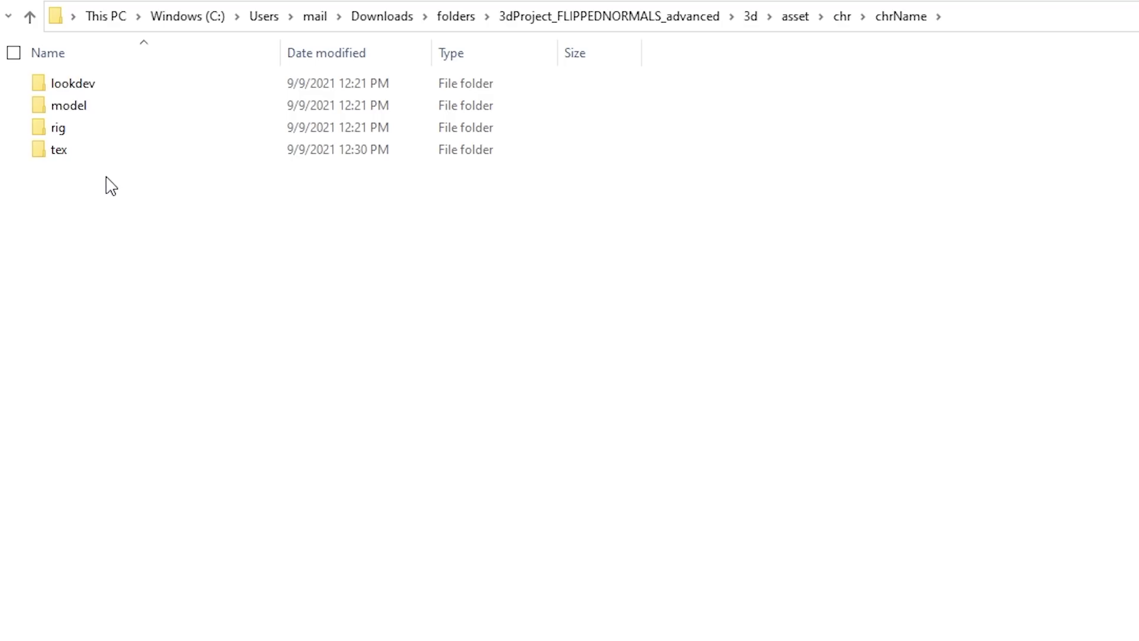
{"action": "left_click", "coordinate": [113, 90]}
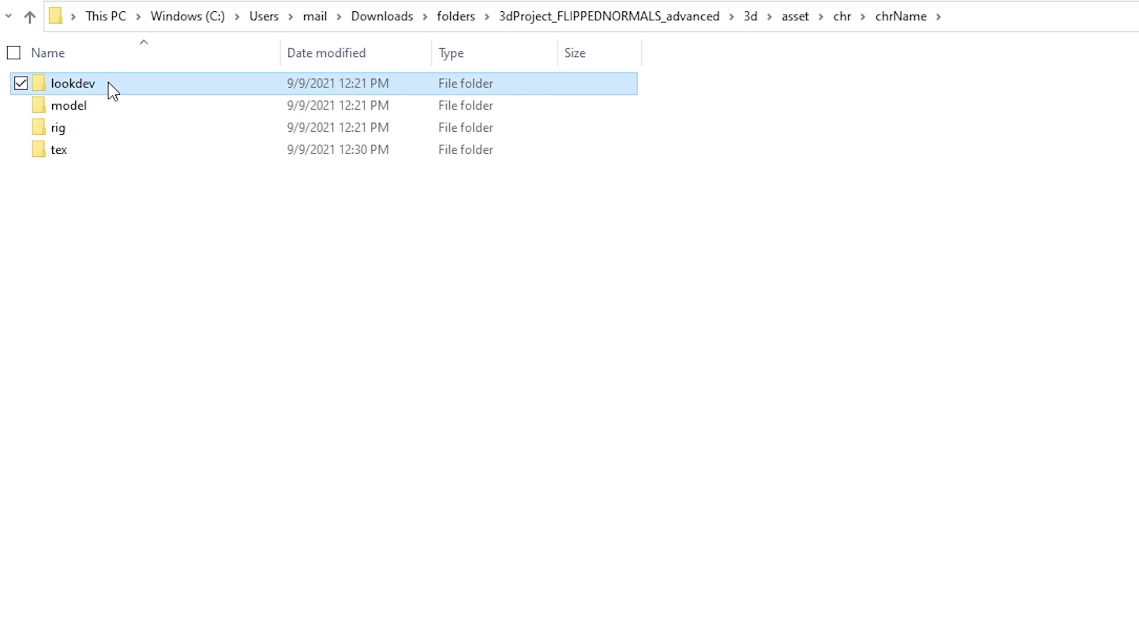
{"action": "left_click", "coordinate": [116, 113]}
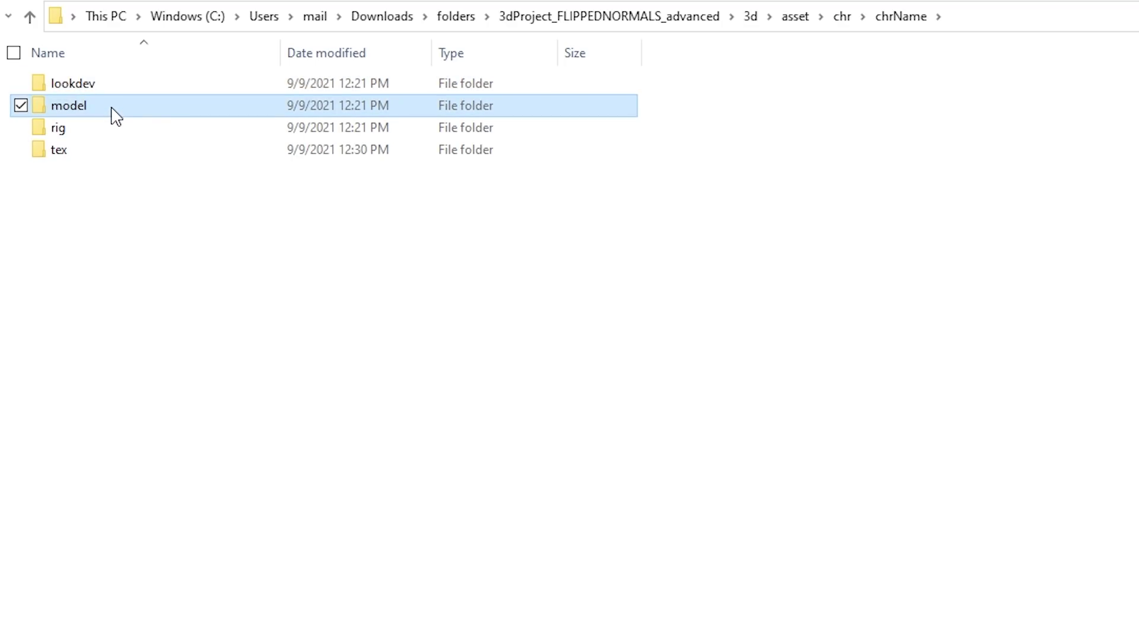
{"action": "left_click", "coordinate": [100, 132]}
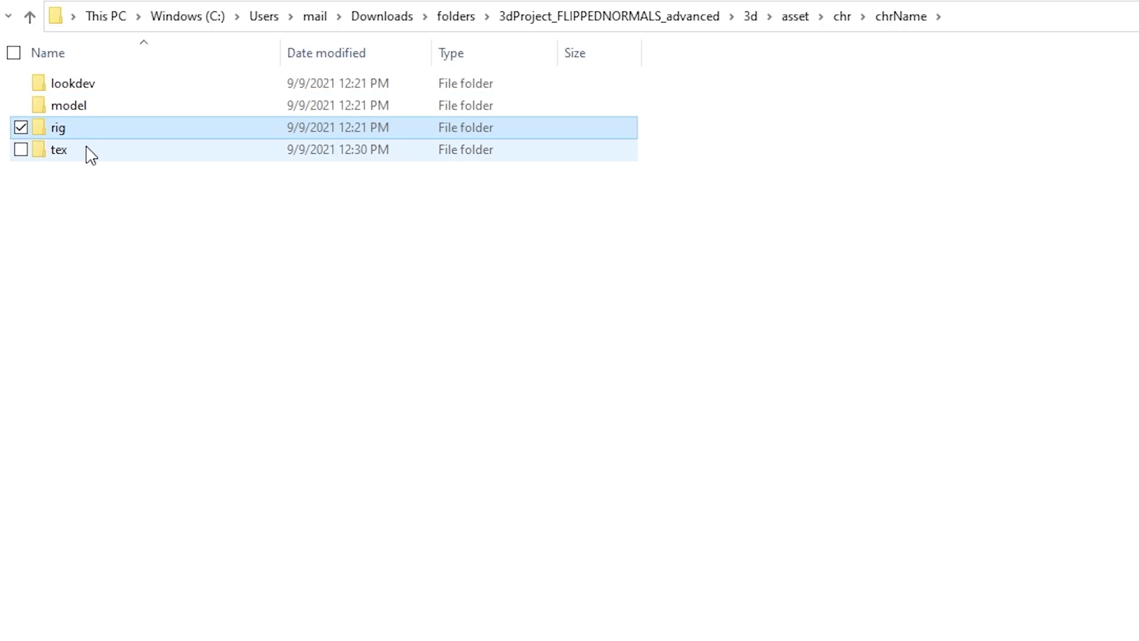
{"action": "left_click", "coordinate": [89, 153]}
{"action": "left_click", "coordinate": [106, 235]}
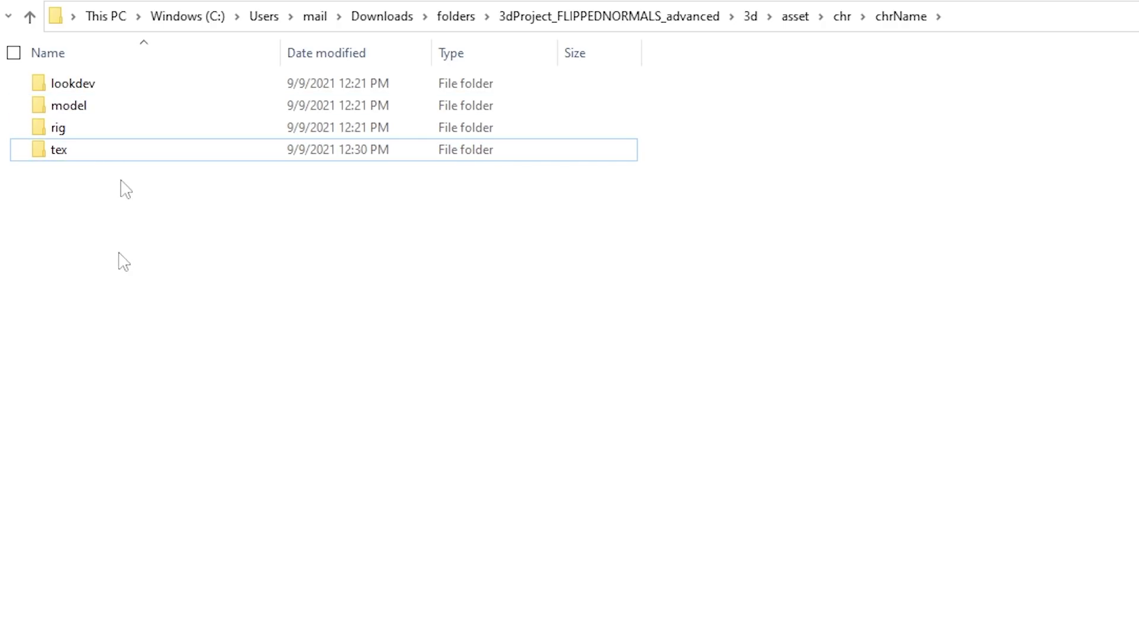
- Check that lookdev's _wip and pub folders are both empty, then return to chrName
{"action": "double_click", "coordinate": [106, 86]}
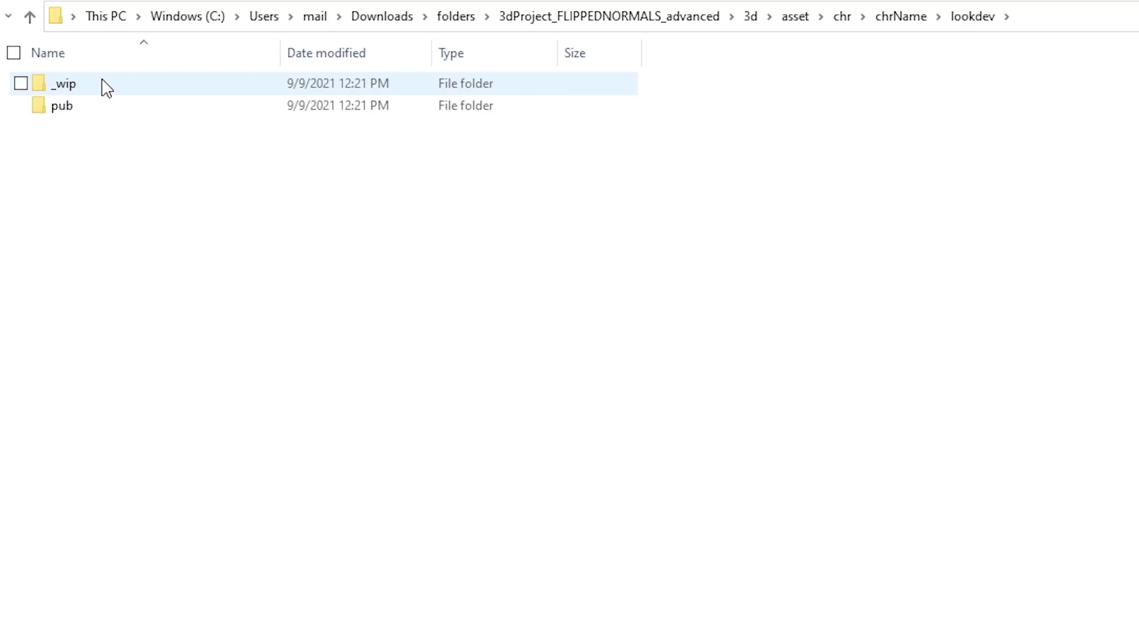
{"action": "double_click", "coordinate": [90, 91]}
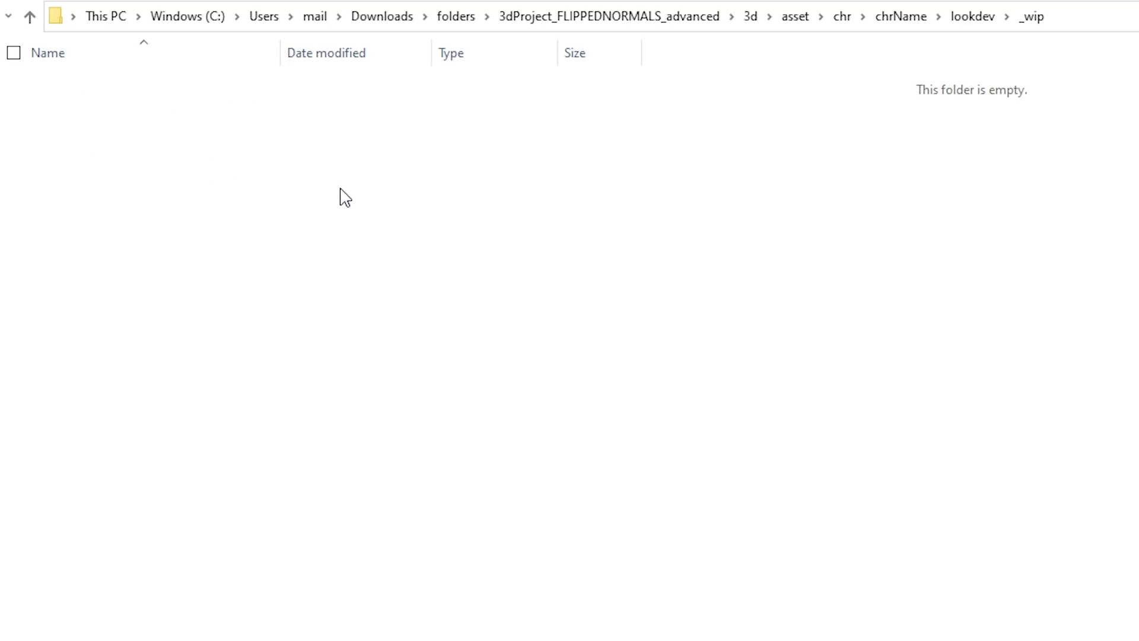
{"action": "left_click", "coordinate": [976, 18]}
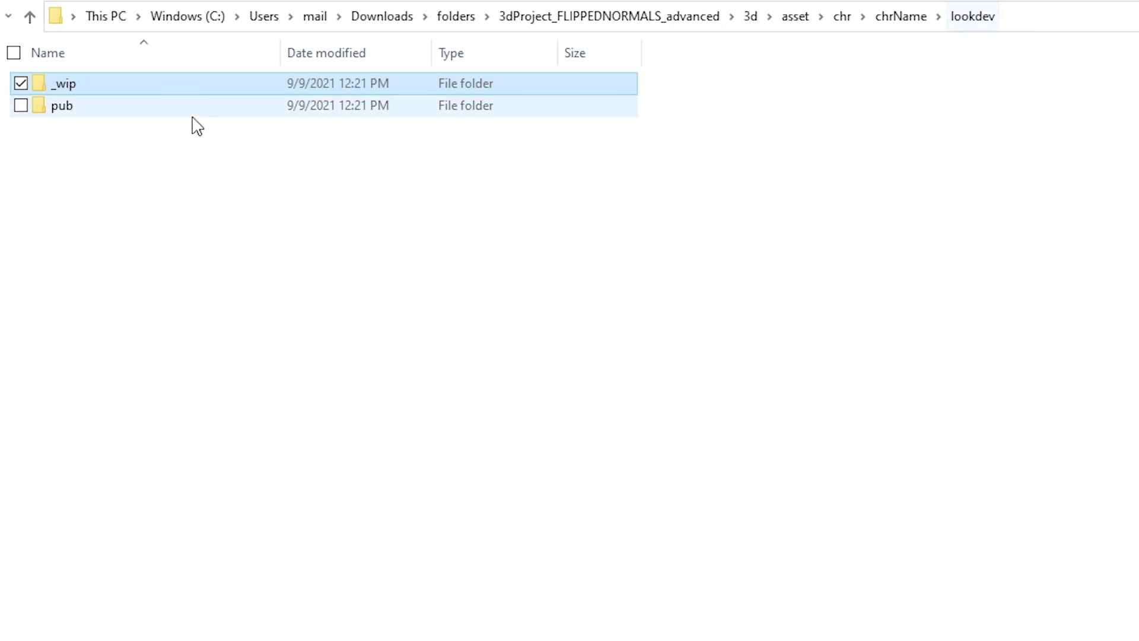
{"action": "double_click", "coordinate": [112, 112]}
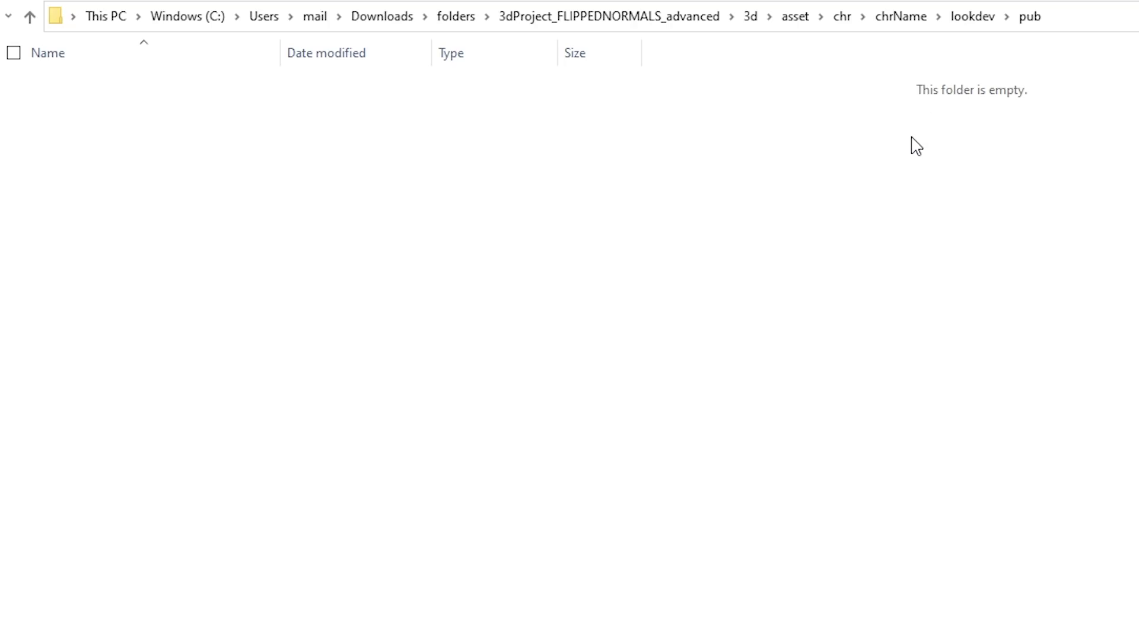
{"action": "left_click", "coordinate": [972, 25]}
{"action": "double_click", "coordinate": [41, 88]}
{"action": "left_click", "coordinate": [979, 16]}
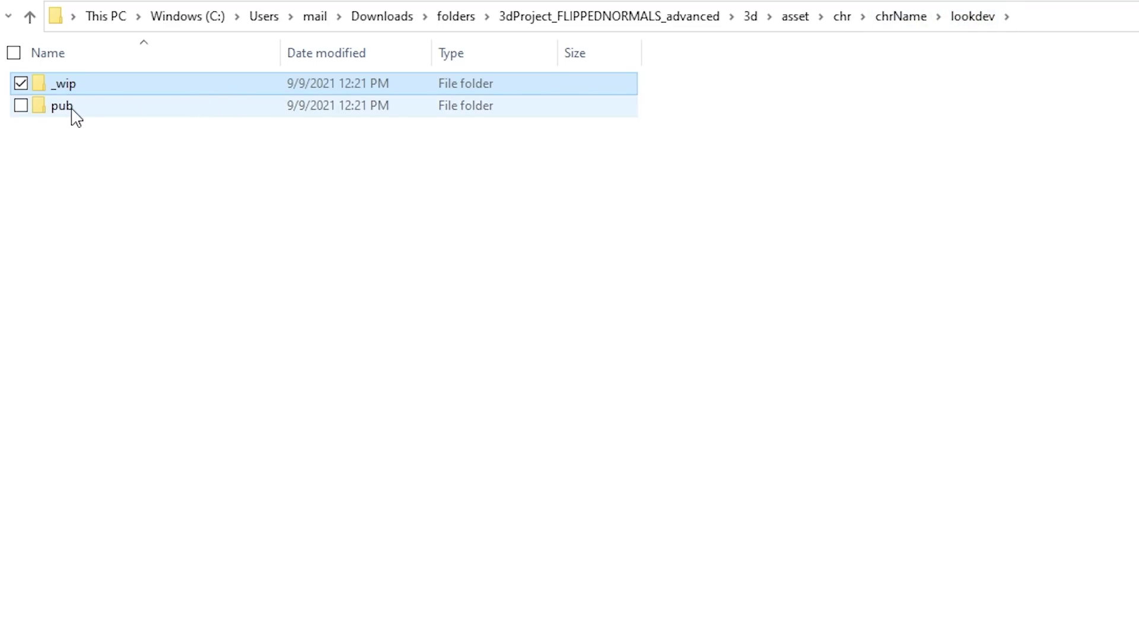
{"action": "left_click", "coordinate": [199, 199]}
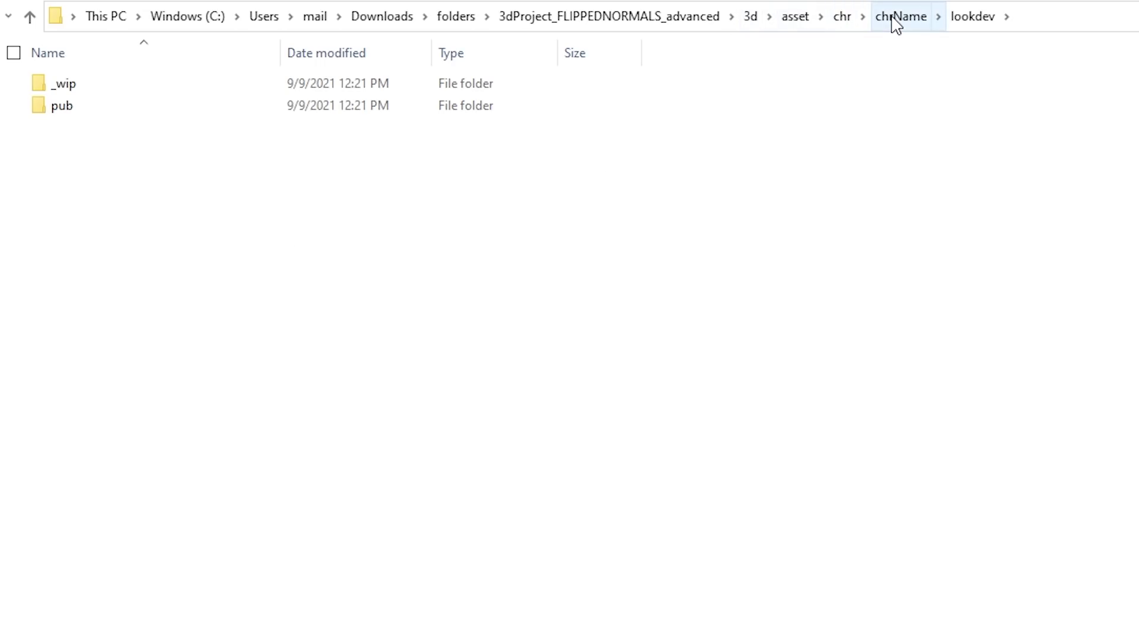
{"action": "left_click", "coordinate": [844, 18]}
- Open chrName > model > _wip > _geo to list fromBlender, fromMaya, fromZBrush and other export folders
{"action": "double_click", "coordinate": [95, 87]}
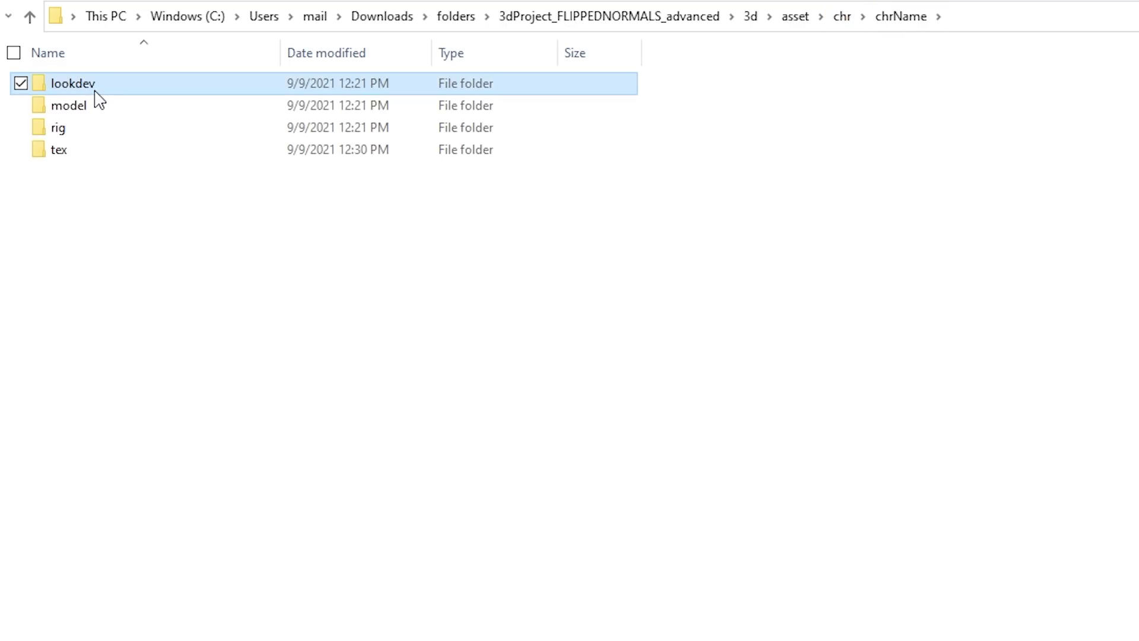
{"action": "double_click", "coordinate": [91, 107]}
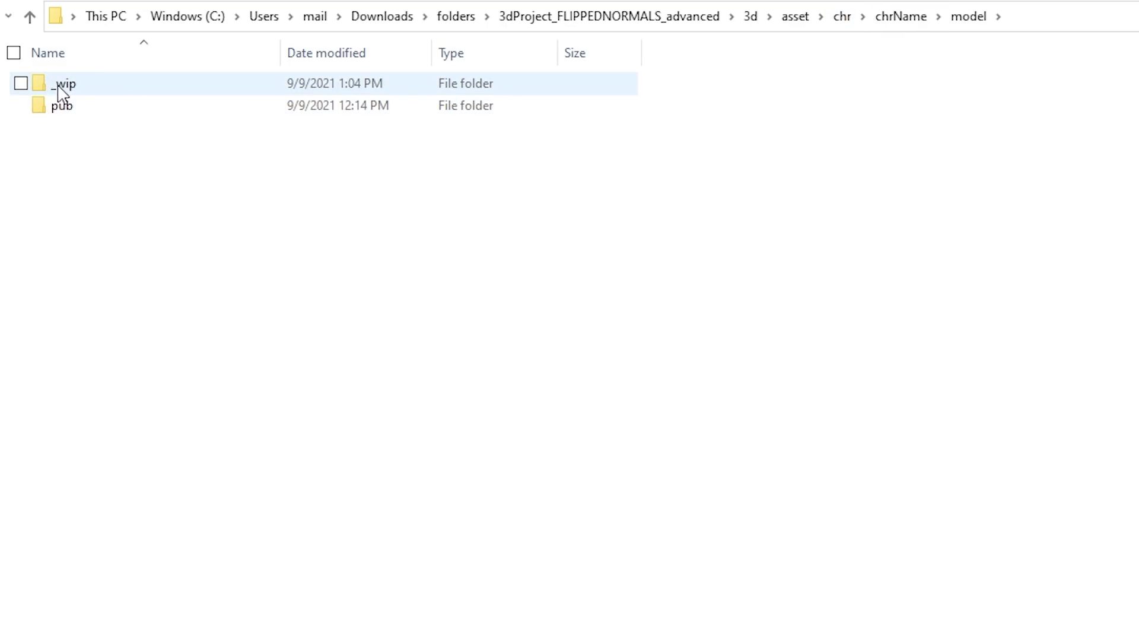
{"action": "double_click", "coordinate": [62, 94]}
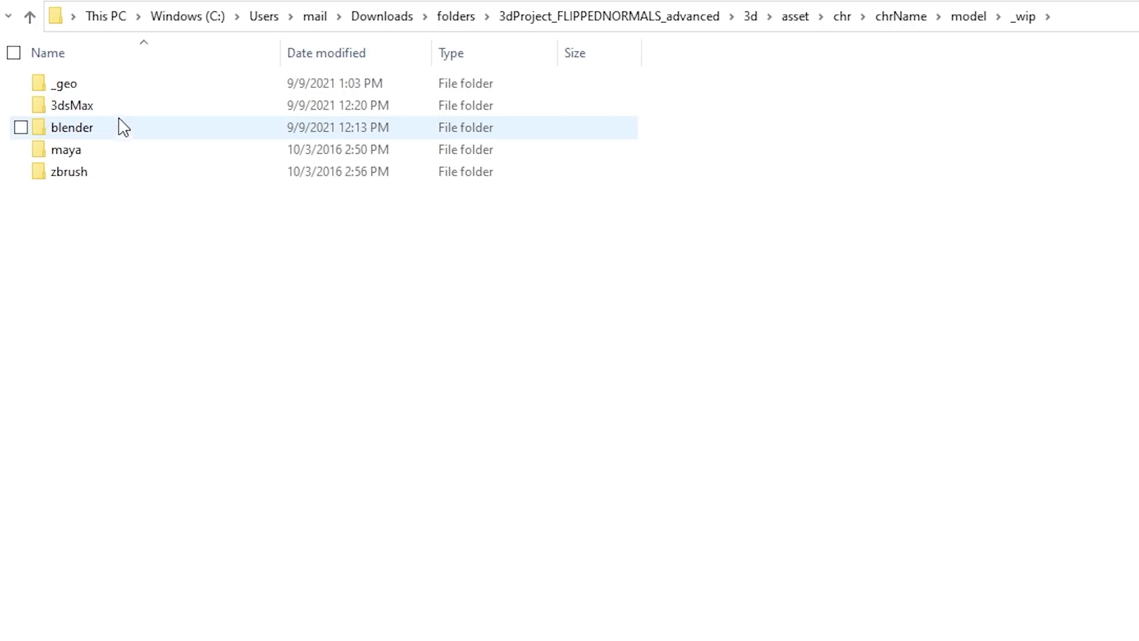
{"action": "double_click", "coordinate": [106, 94]}
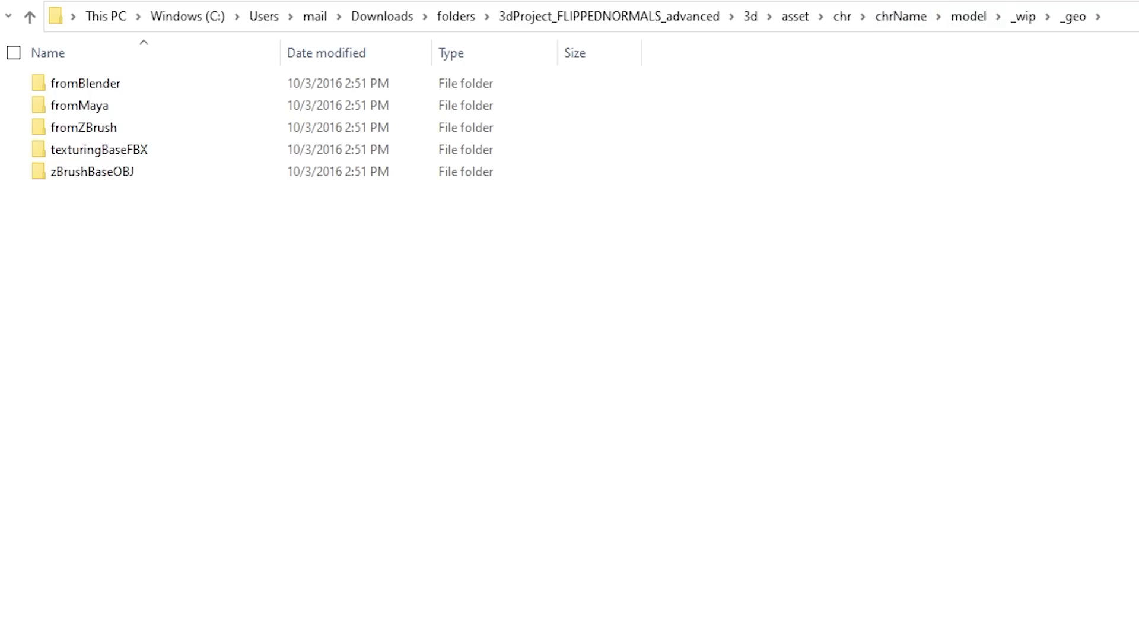
- Confirm the 3dsMax folder under model\_wip is empty, then go back up to model
{"action": "left_click", "coordinate": [1024, 18]}
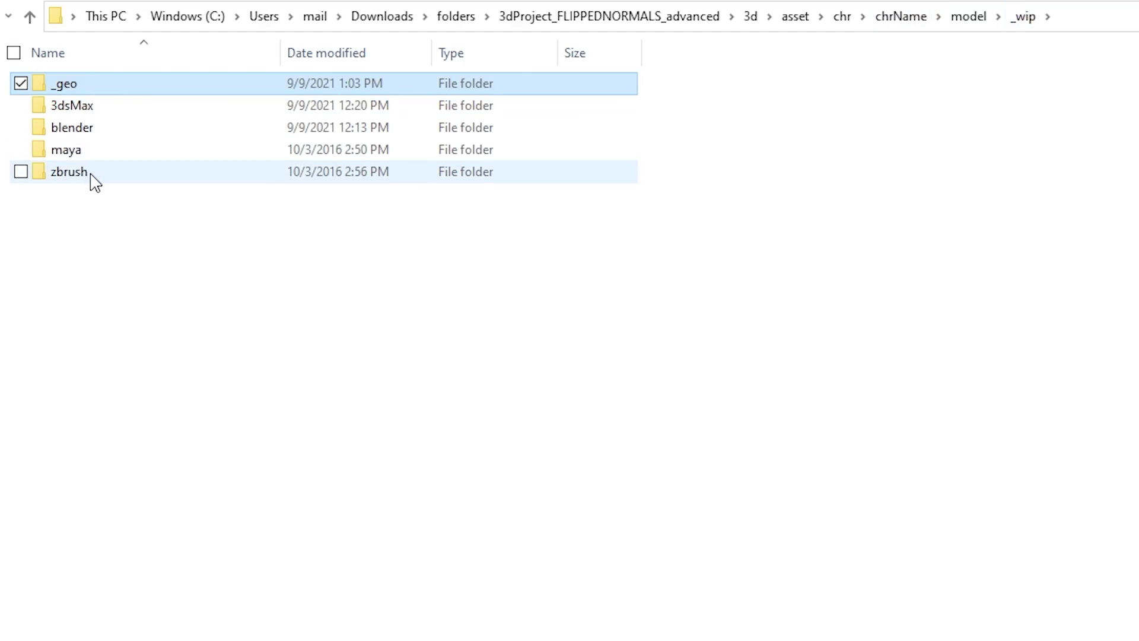
{"action": "double_click", "coordinate": [95, 111]}
{"action": "left_click", "coordinate": [1024, 16]}
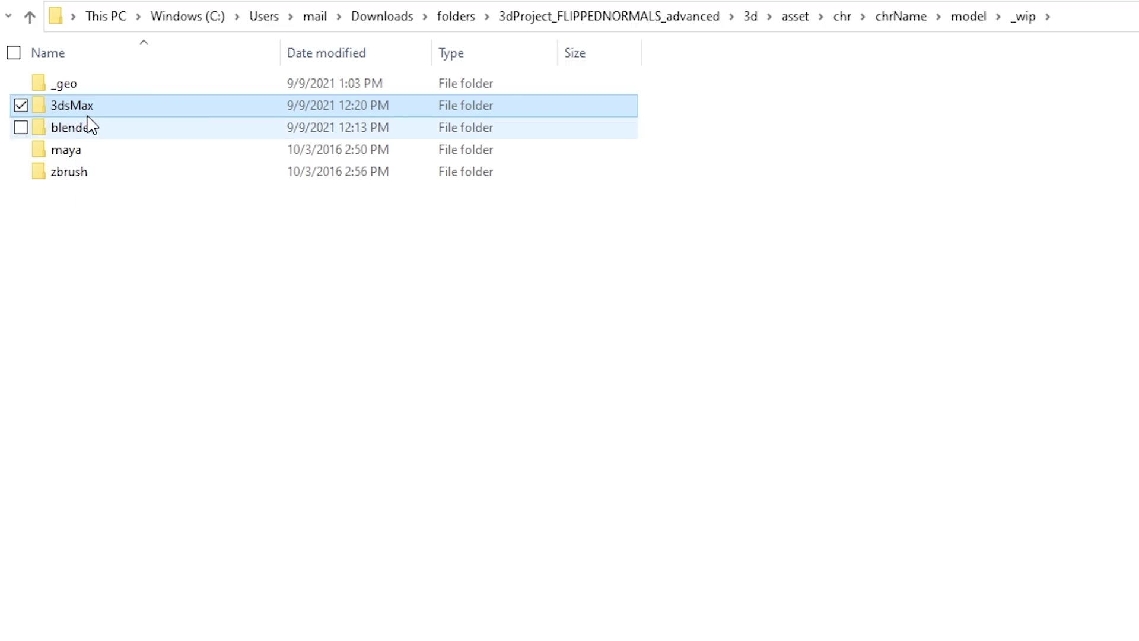
{"action": "key", "text": "Return"}
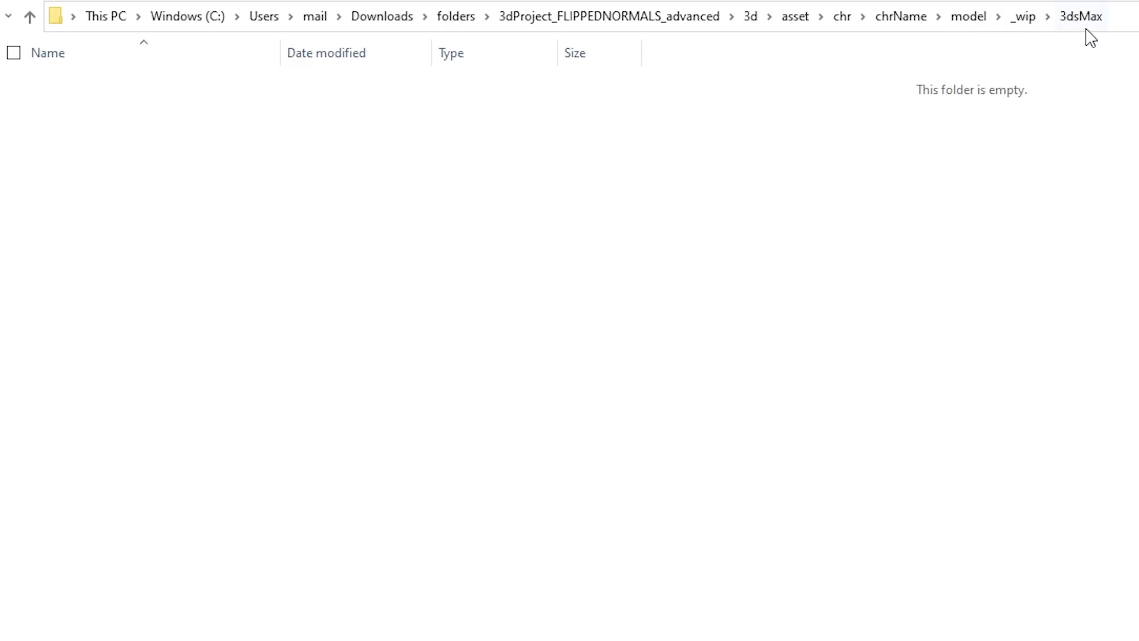
{"action": "left_click", "coordinate": [980, 23]}
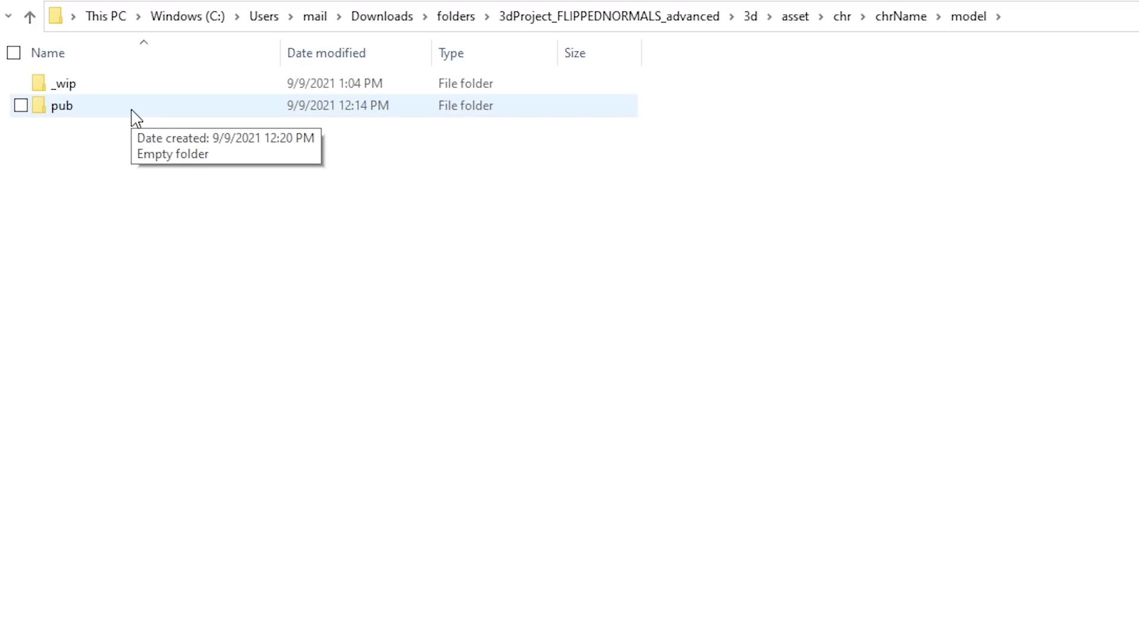
- Open the empty pub folder, then go back up through chr to the asset folder
{"action": "double_click", "coordinate": [58, 110]}
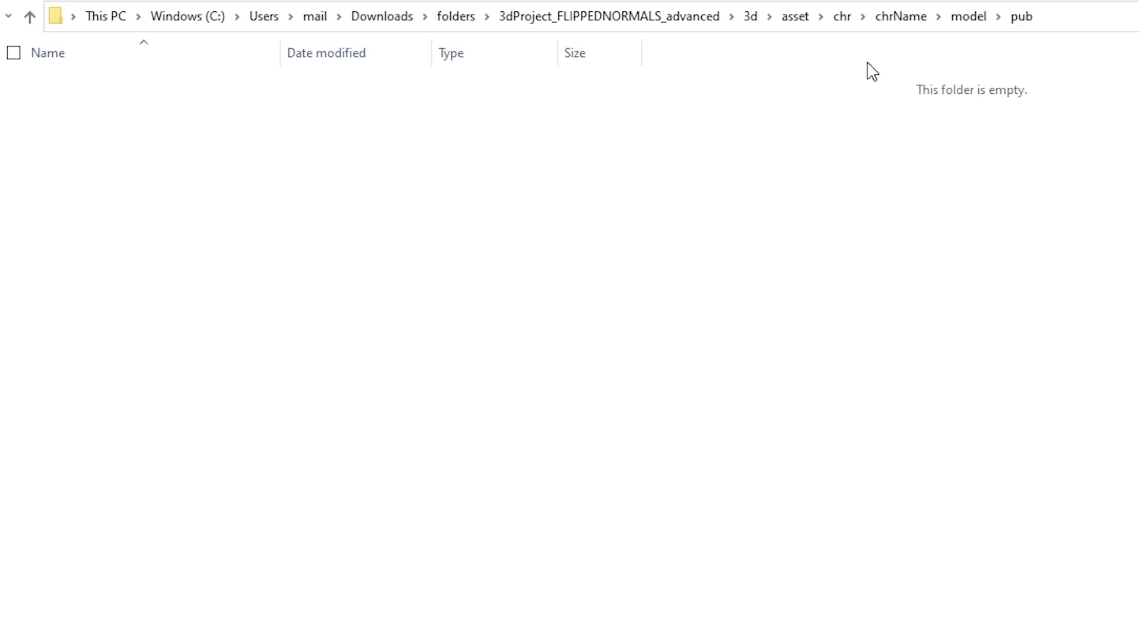
{"action": "left_click", "coordinate": [844, 18]}
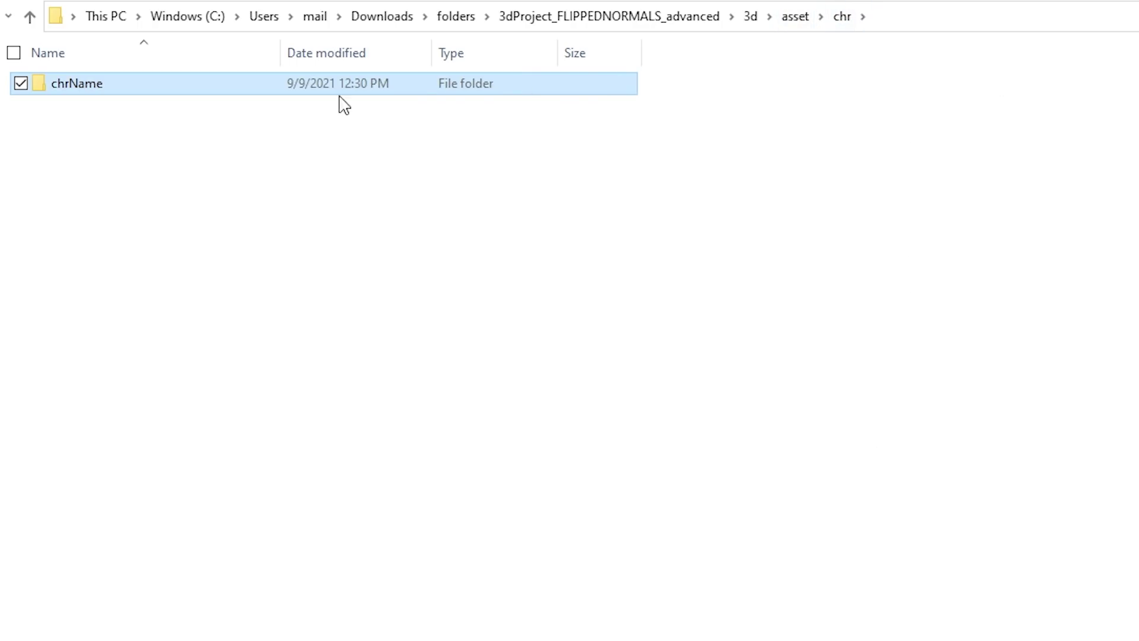
{"action": "left_click", "coordinate": [788, 19]}
- Open env > envName and highlight its rig folder
{"action": "double_click", "coordinate": [68, 107]}
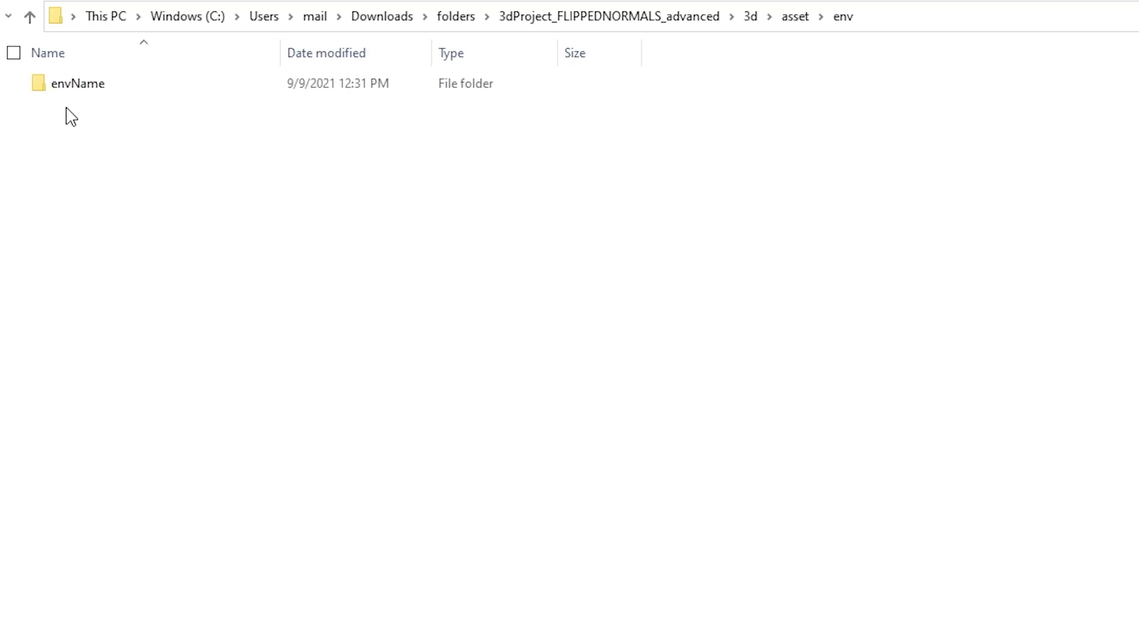
{"action": "double_click", "coordinate": [122, 89]}
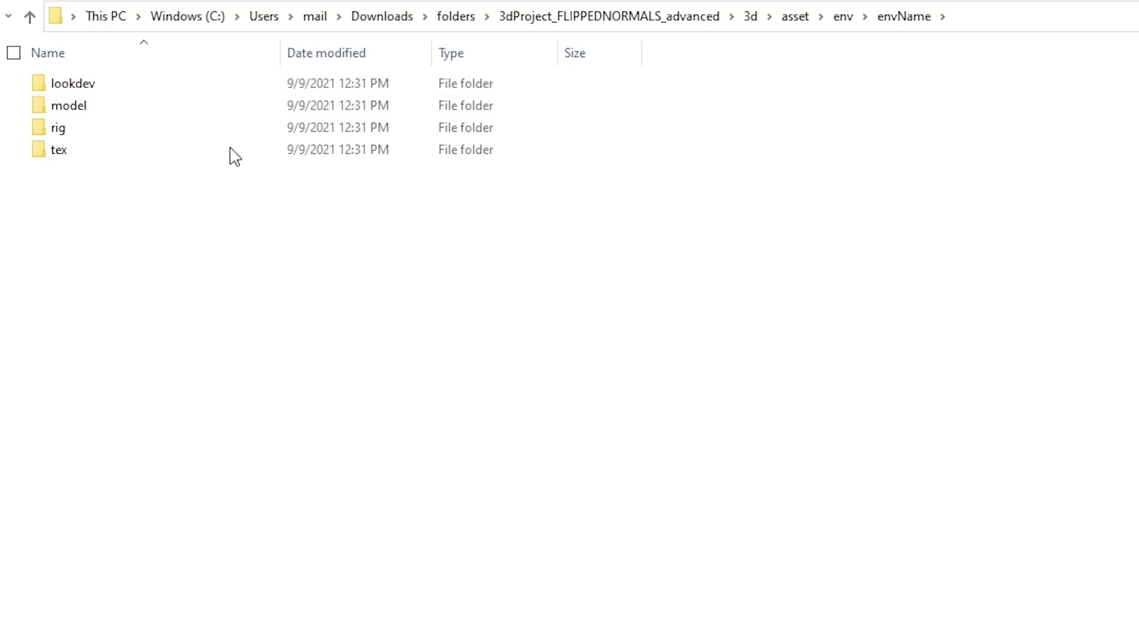
{"action": "left_click", "coordinate": [810, 24]}
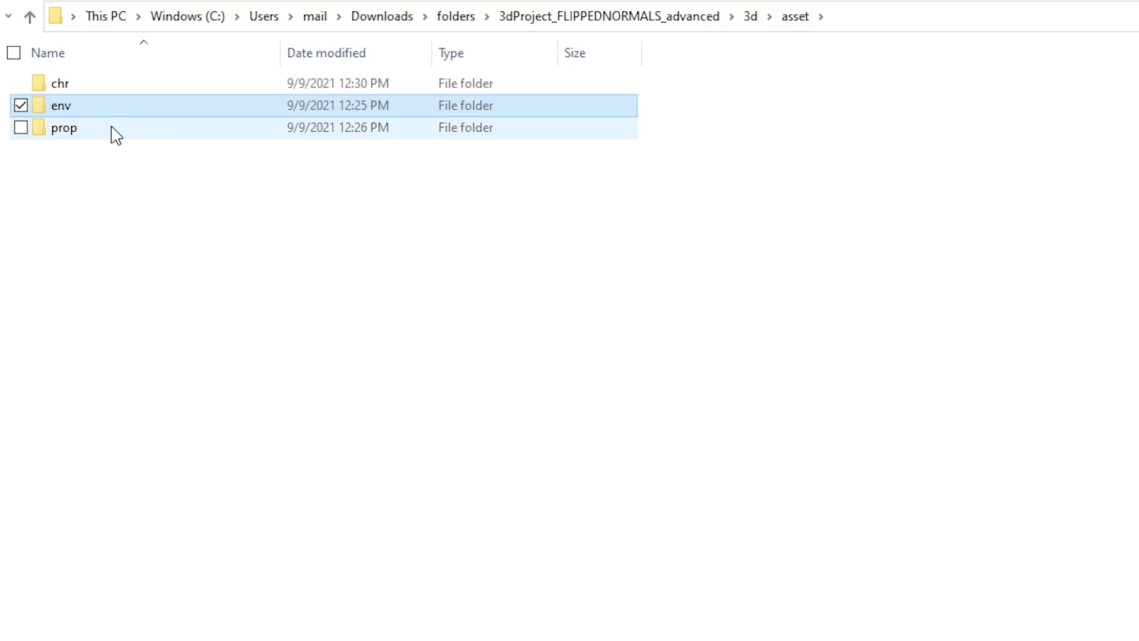
{"action": "double_click", "coordinate": [101, 108]}
{"action": "double_click", "coordinate": [98, 88]}
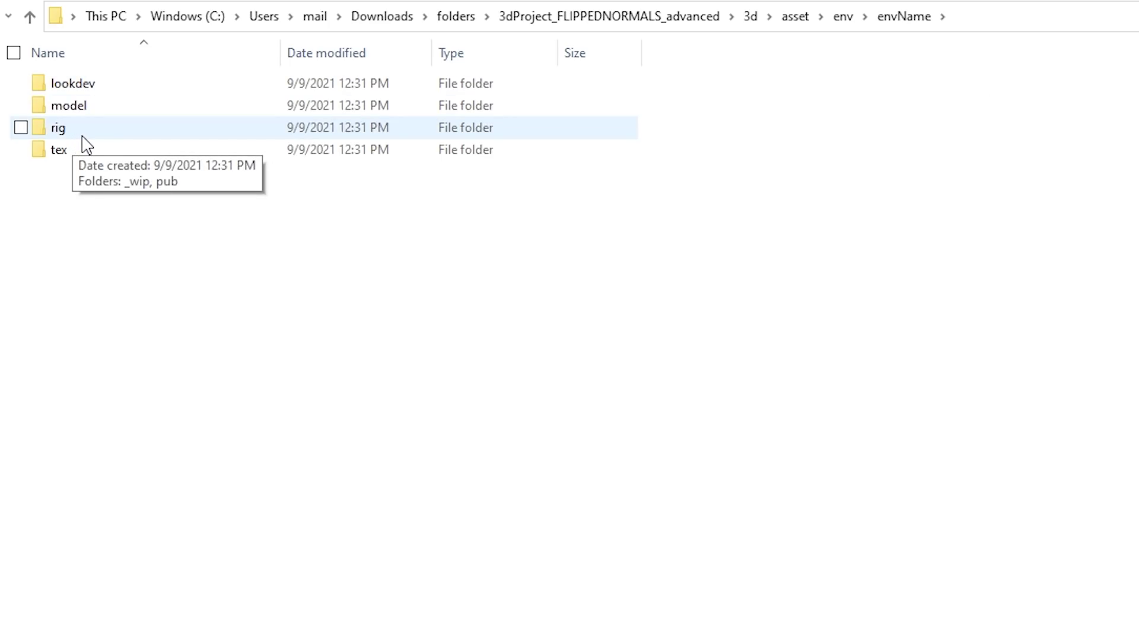
{"action": "left_click", "coordinate": [114, 134]}
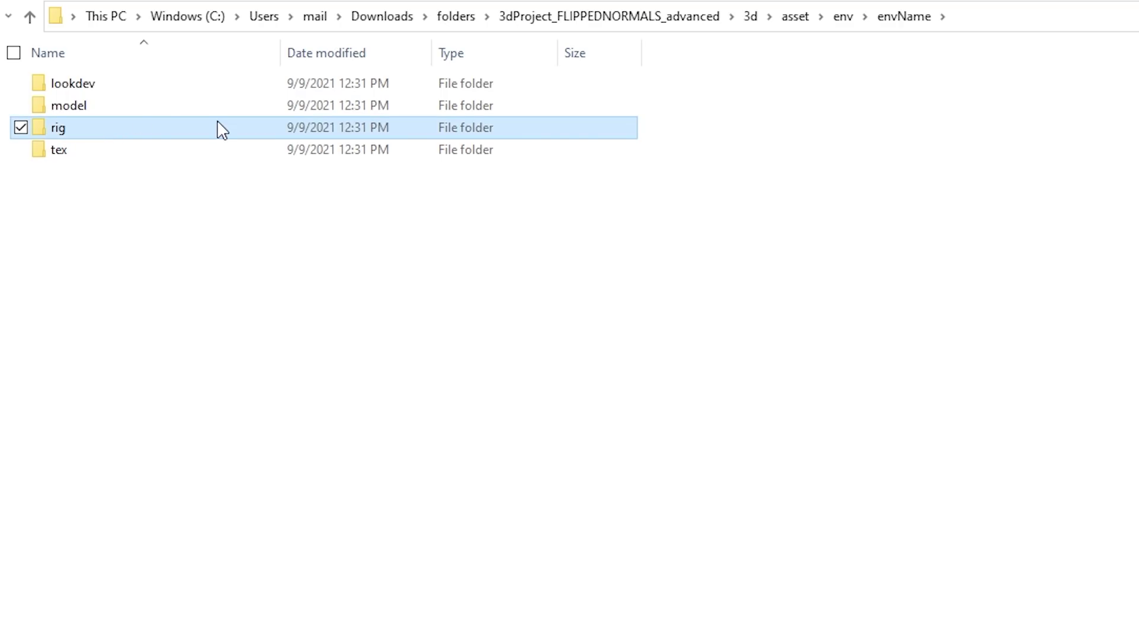
{"action": "left_click", "coordinate": [593, 259]}
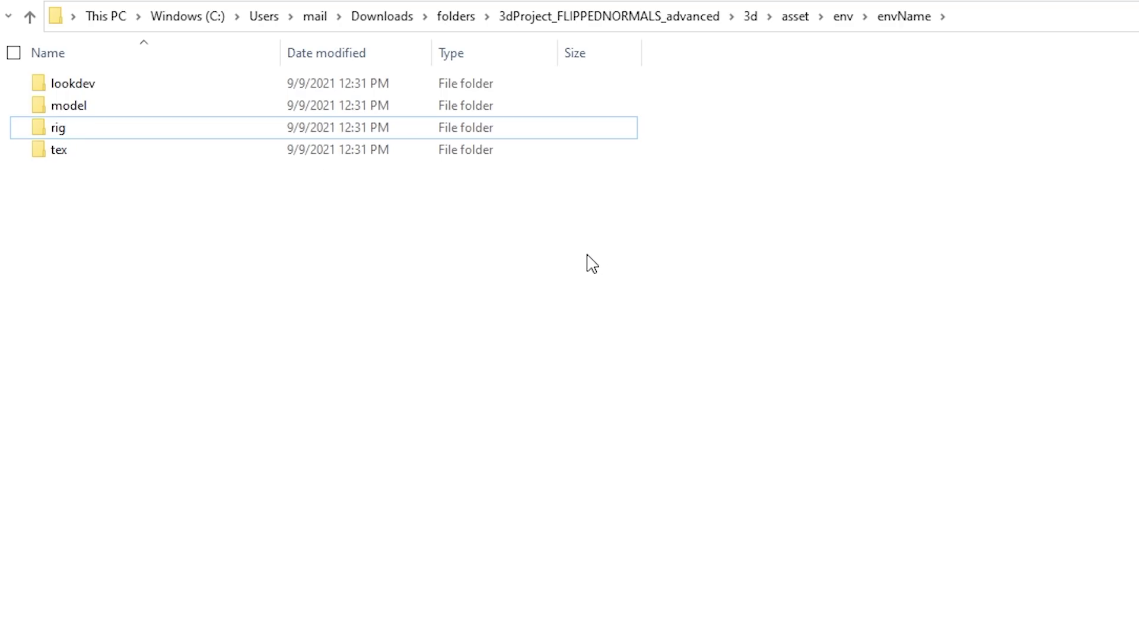
- Open envName's tex folder, then return to asset and briefly select all its folders
{"action": "double_click", "coordinate": [78, 149]}
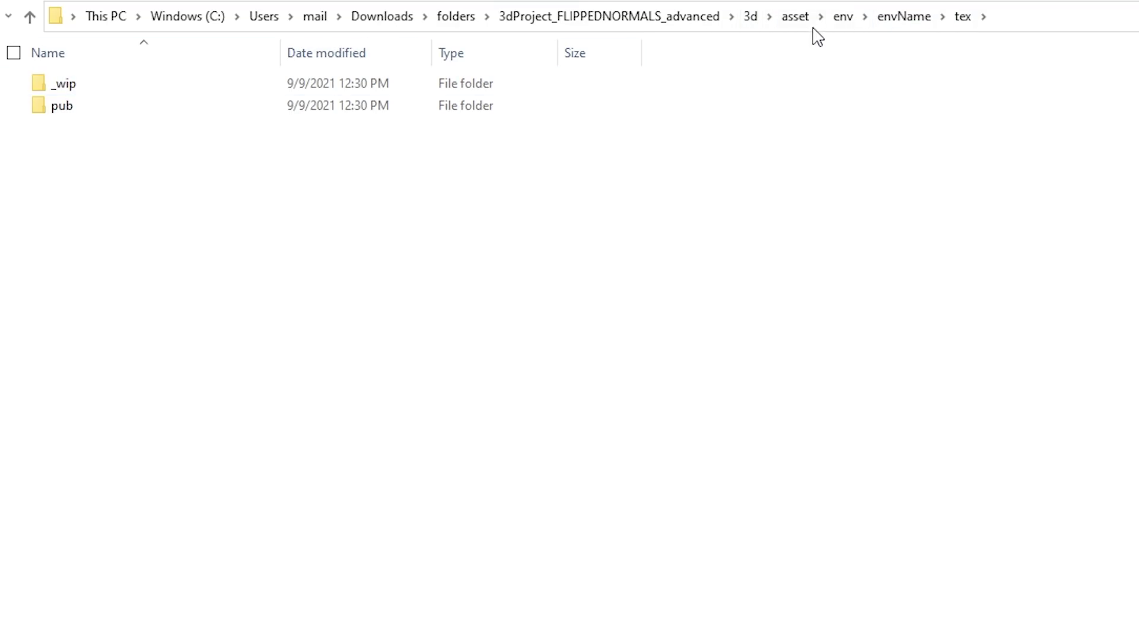
{"action": "left_click", "coordinate": [795, 16]}
{"action": "key", "text": "ctrl+a"}
{"action": "left_click", "coordinate": [112, 246]}
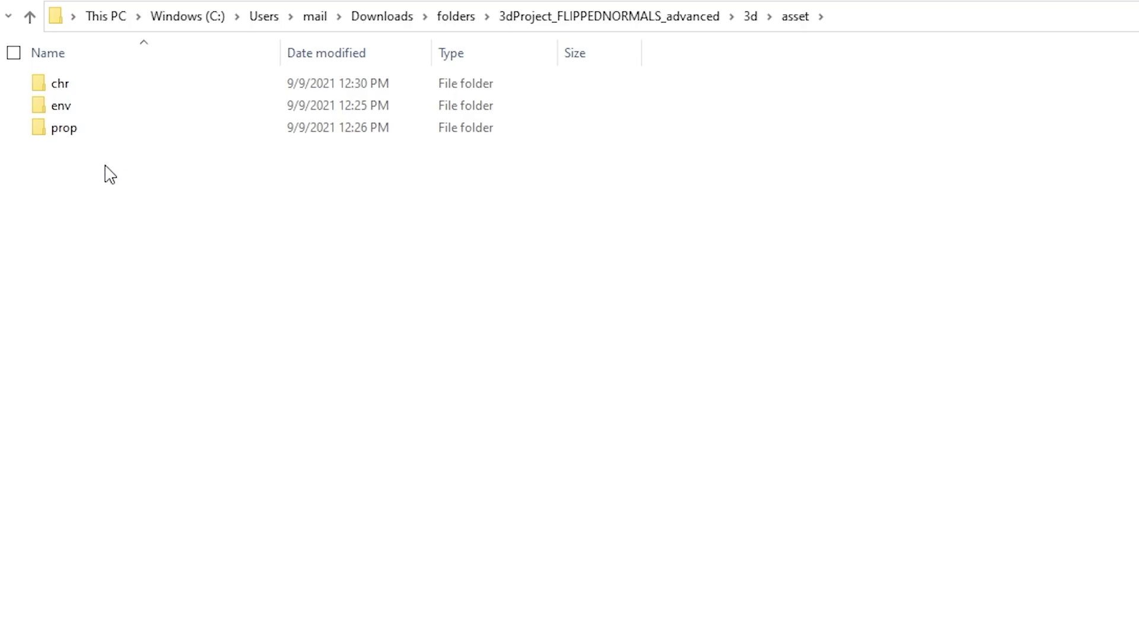
- Peek into chr, then go up to the 3d folder and open shot
{"action": "double_click", "coordinate": [58, 86]}
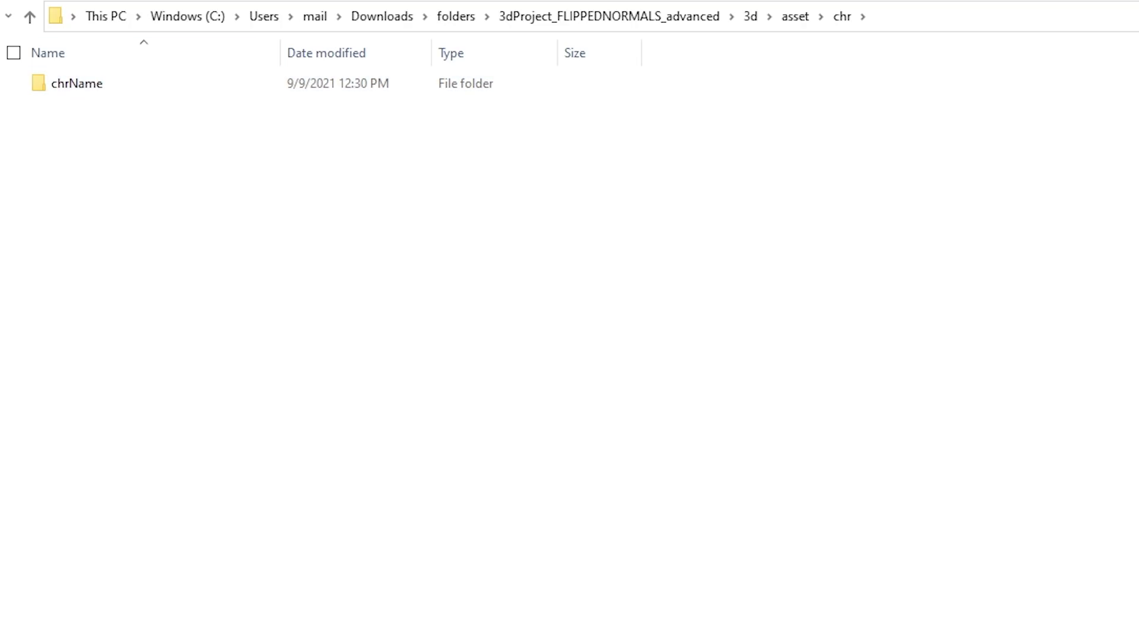
{"action": "key", "text": "alt+Up"}
{"action": "left_click", "coordinate": [275, 285]}
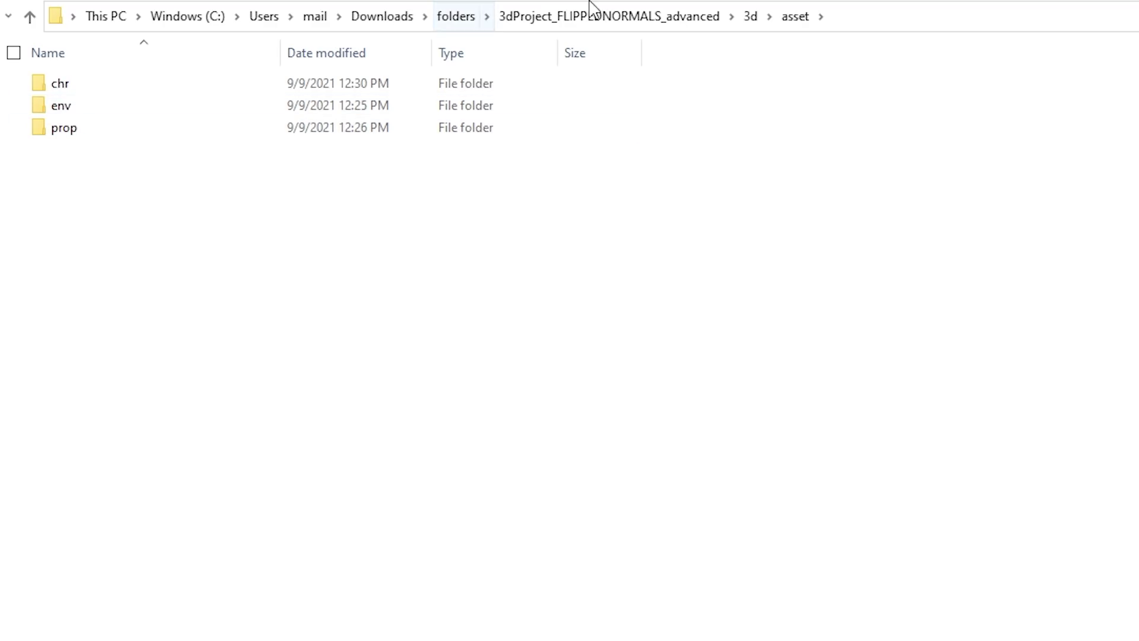
{"action": "left_click", "coordinate": [752, 18]}
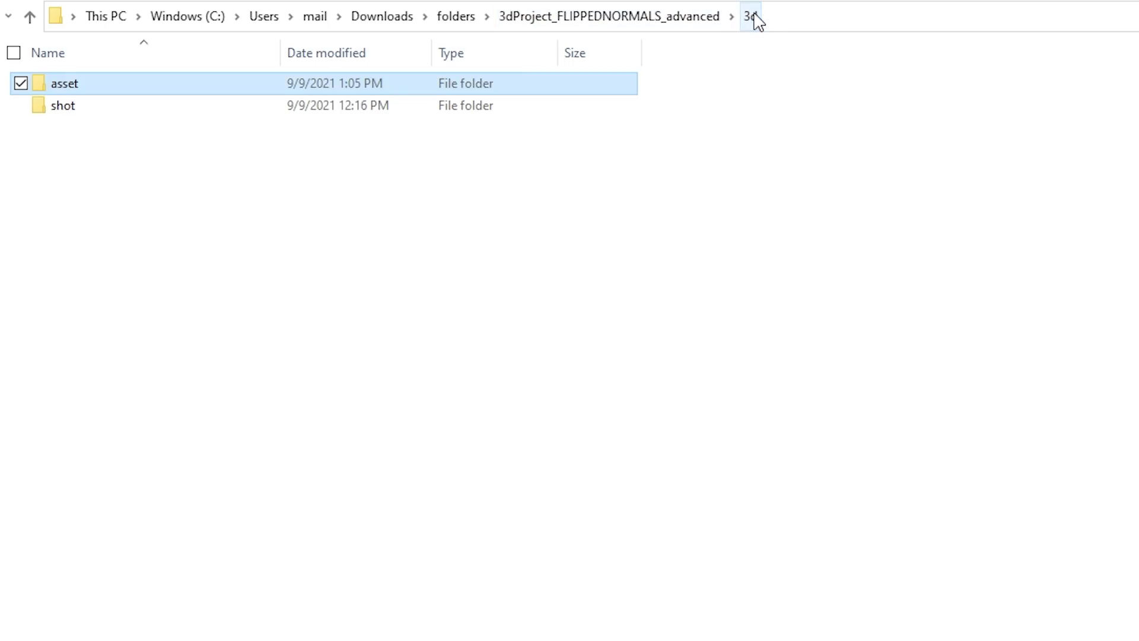
{"action": "double_click", "coordinate": [79, 116]}
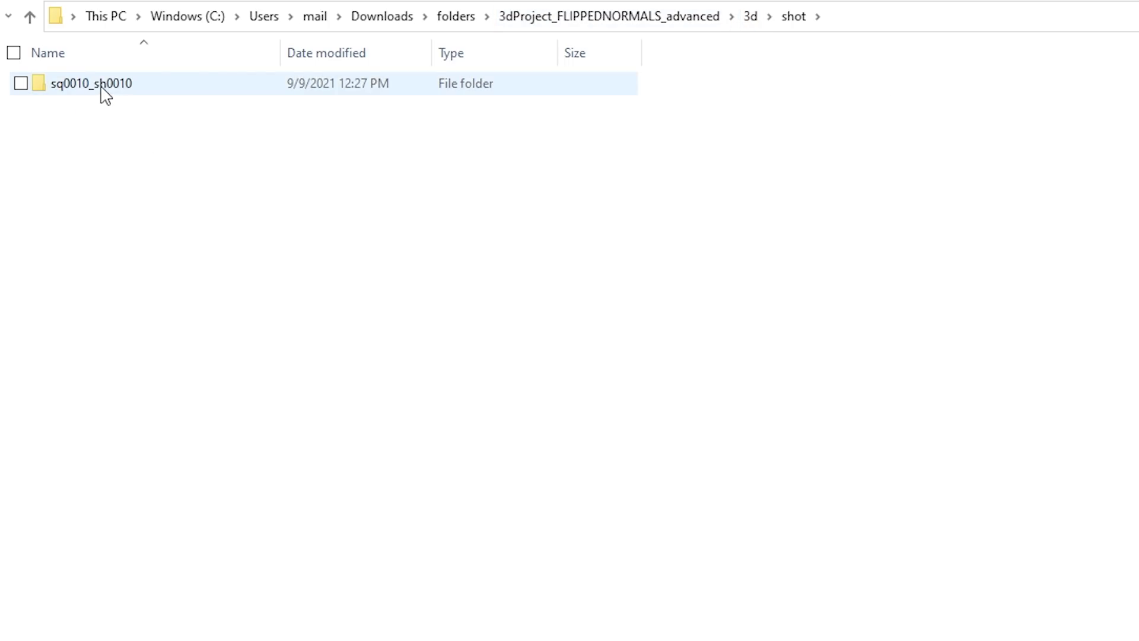
- Select the sq0010_sh0010 folder and start a rename, leaving its name unchanged
{"action": "left_click", "coordinate": [104, 94]}
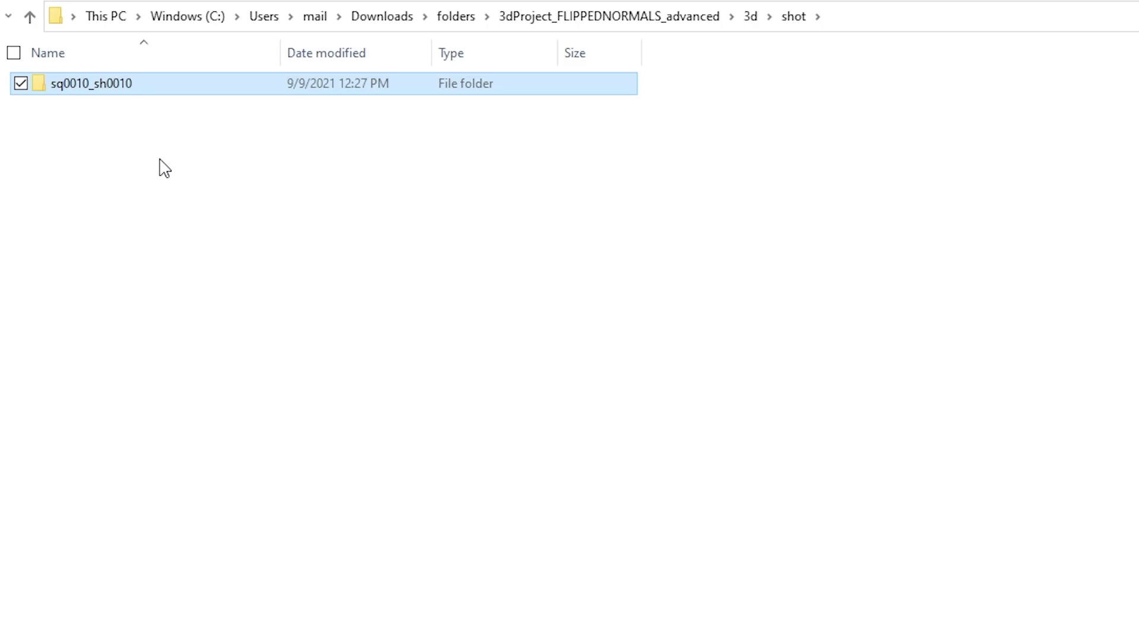
{"action": "left_click", "coordinate": [111, 159]}
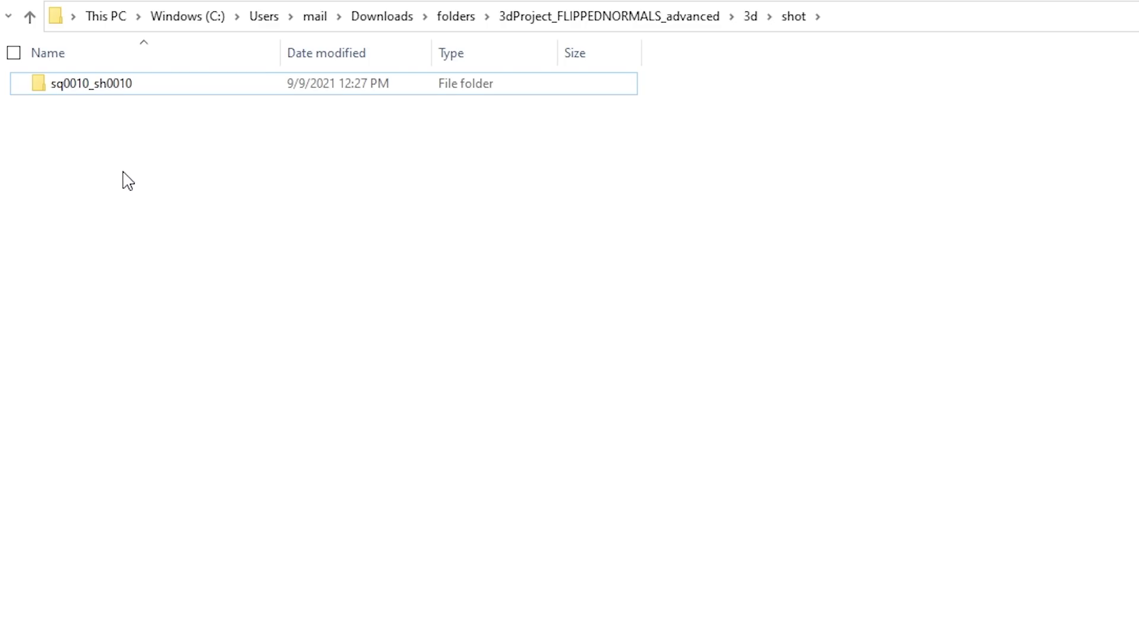
{"action": "left_click", "coordinate": [71, 90]}
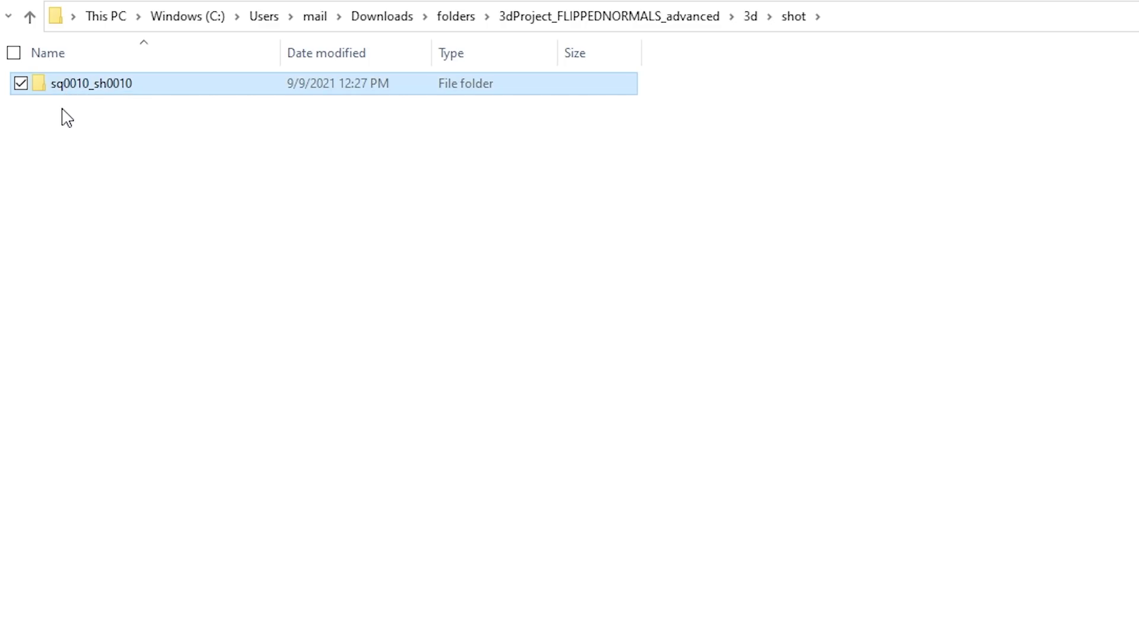
{"action": "left_click", "coordinate": [169, 502]}
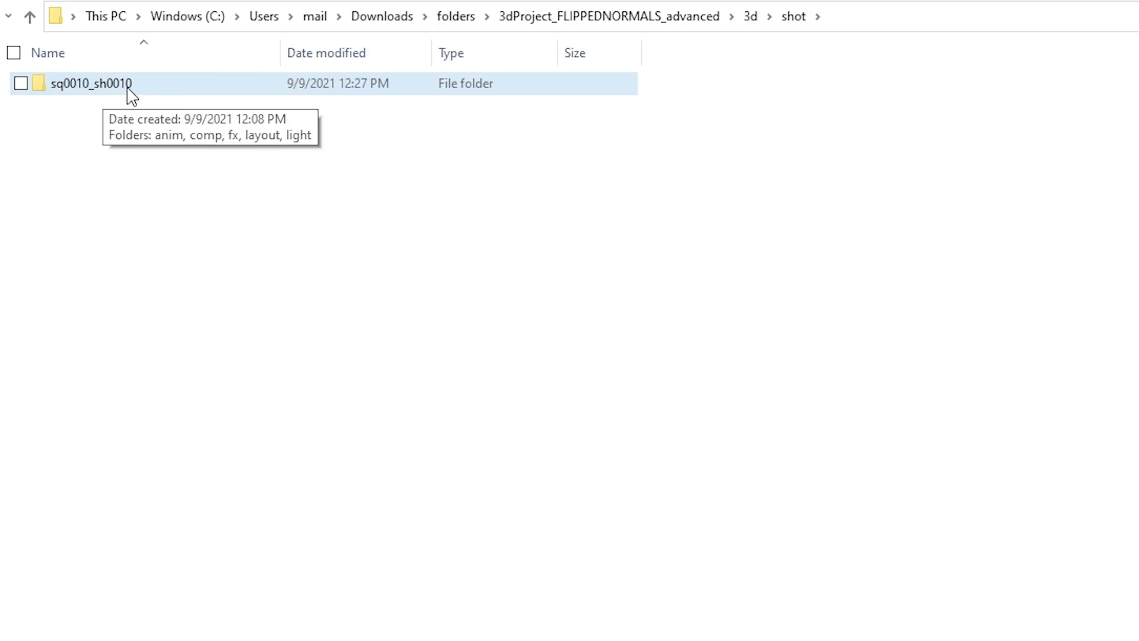
{"action": "left_click", "coordinate": [131, 95]}
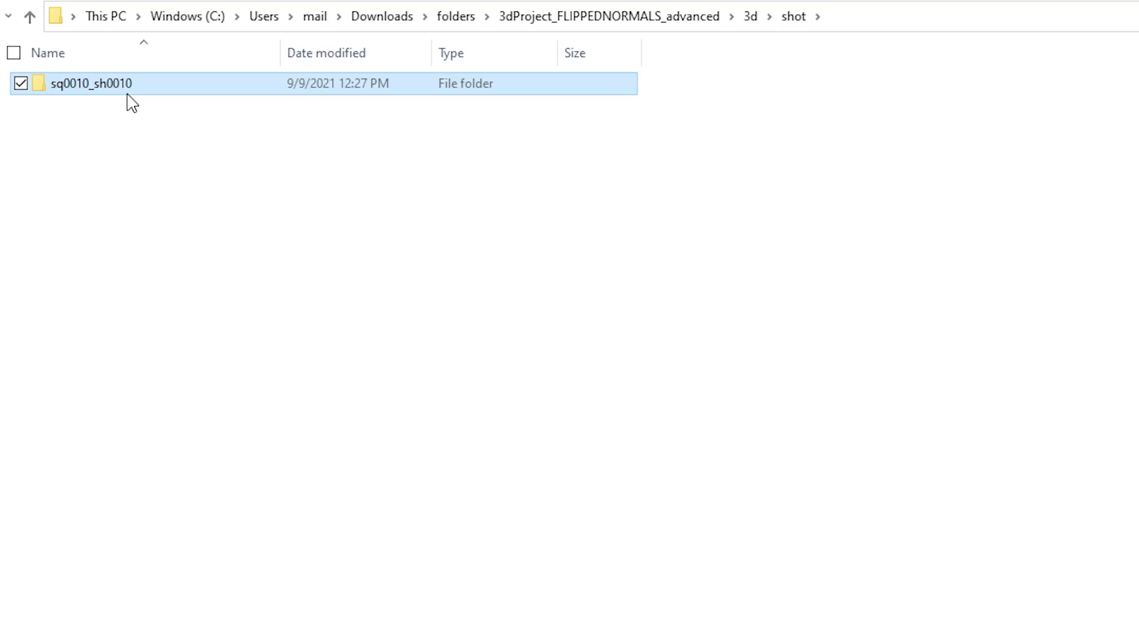
{"action": "mouse_move", "coordinate": [131, 91]}
{"action": "left_click", "coordinate": [126, 88]}
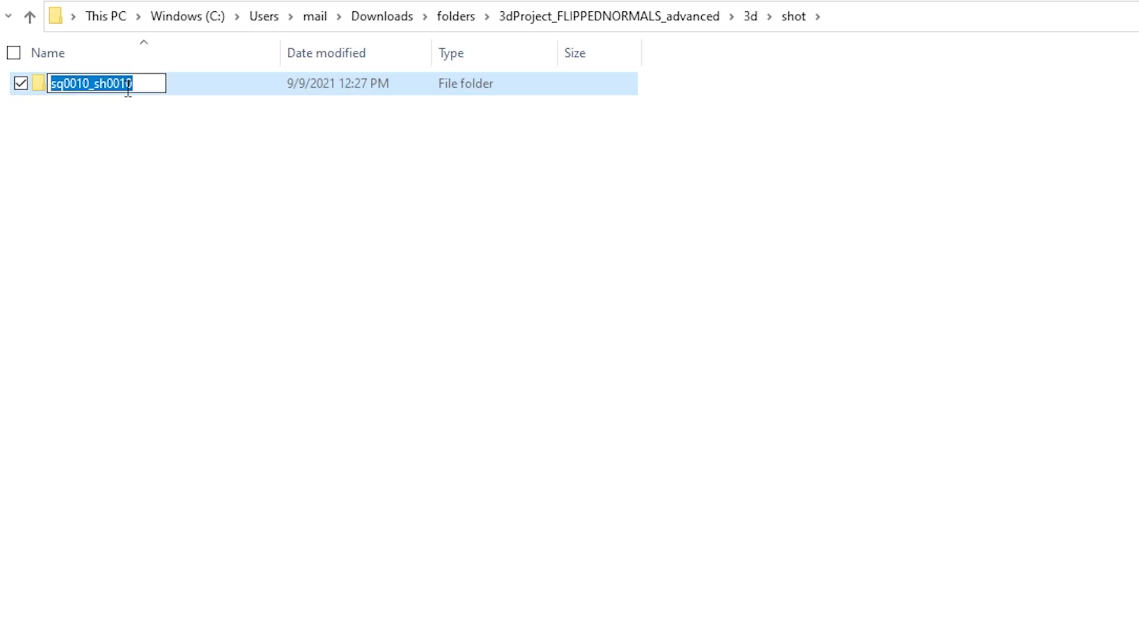
{"action": "left_click", "coordinate": [127, 120]}
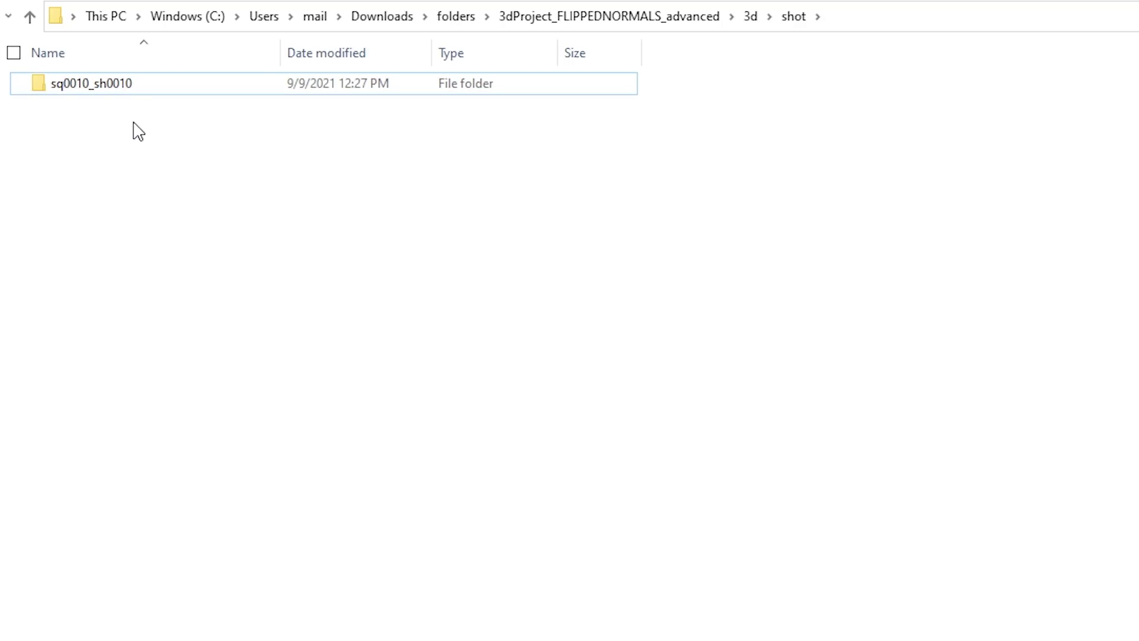
{"action": "left_click", "coordinate": [127, 90]}
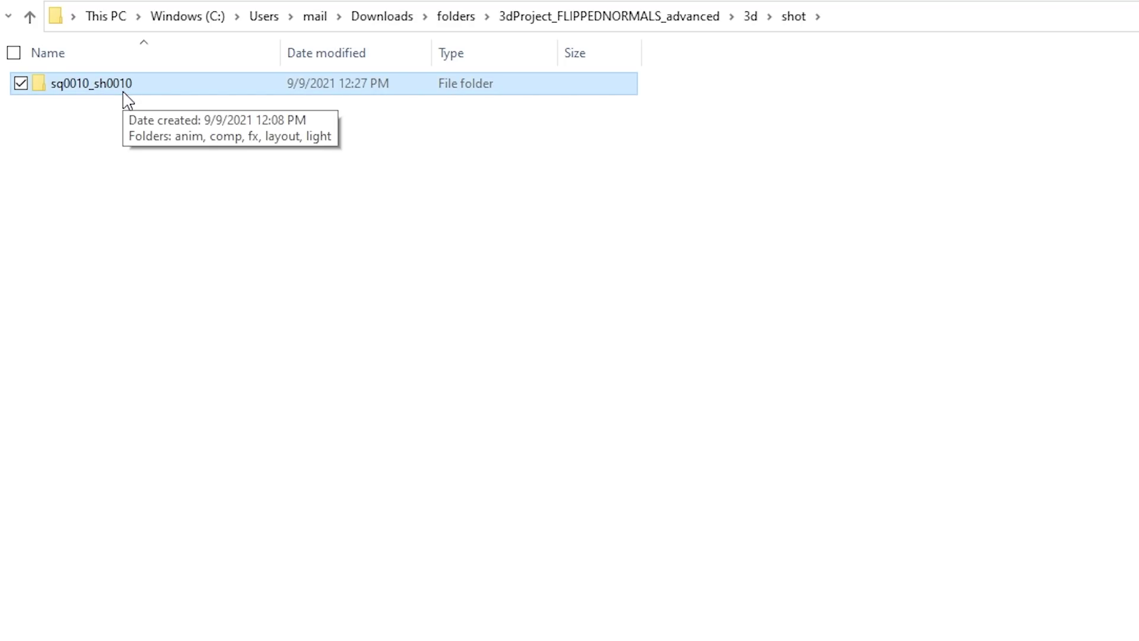
{"action": "left_click", "coordinate": [125, 93], "text": "ctrl"}
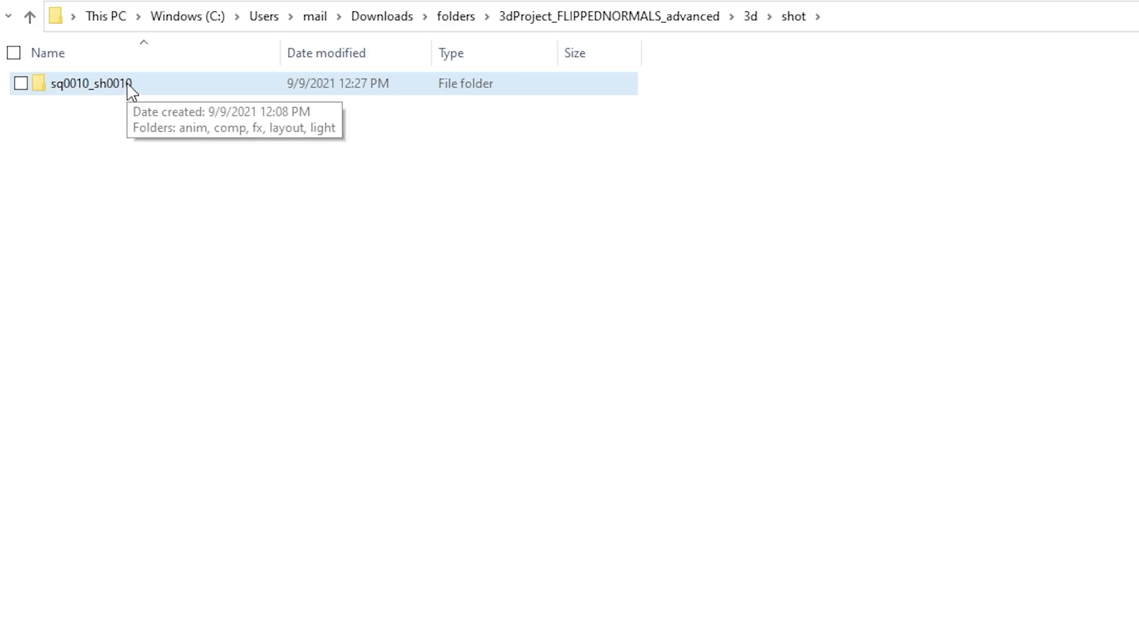
- Open sq0010_sh0010 and highlight anim, layout, fx, light and comp, then all five together
{"action": "double_click", "coordinate": [128, 90]}
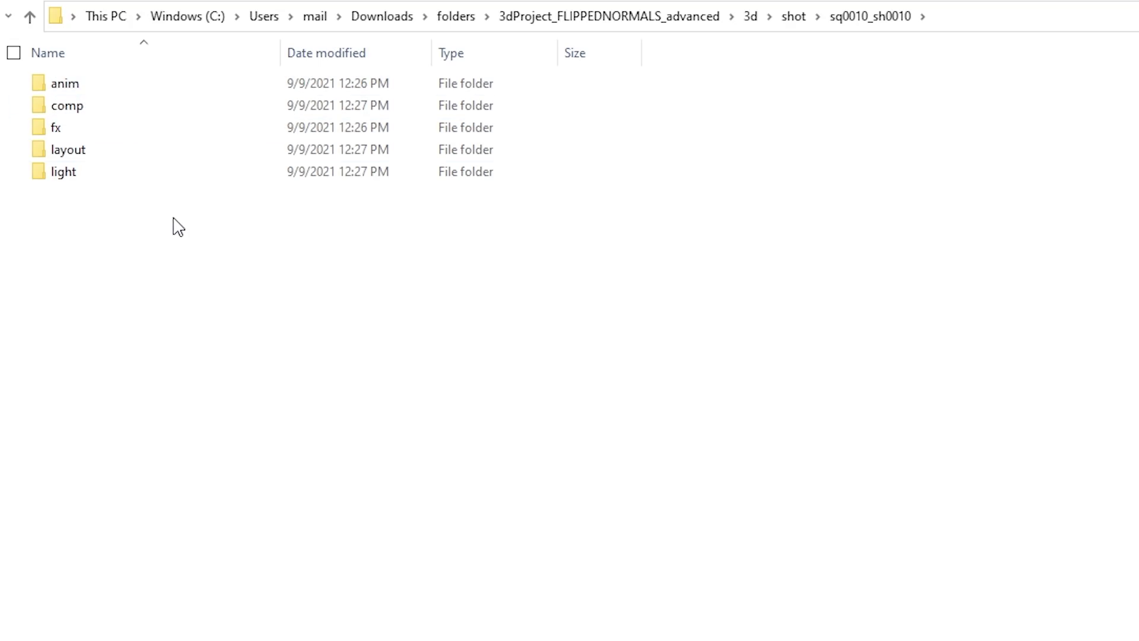
{"action": "left_click", "coordinate": [107, 92]}
{"action": "left_click", "coordinate": [104, 159]}
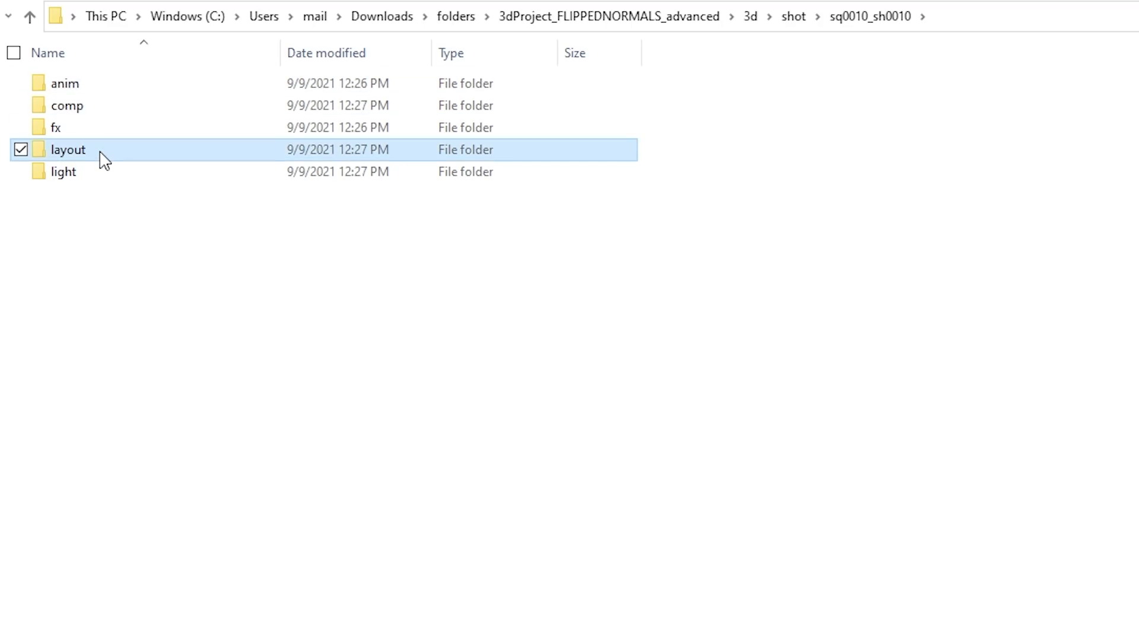
{"action": "left_click", "coordinate": [94, 137]}
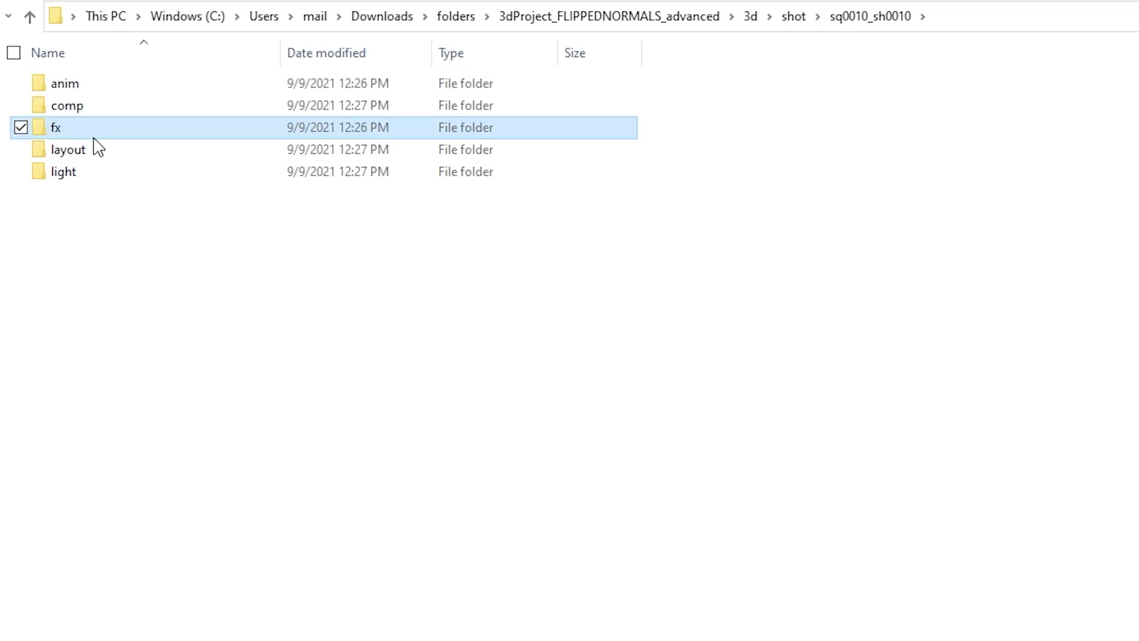
{"action": "left_click", "coordinate": [90, 178]}
{"action": "left_click", "coordinate": [93, 113]}
{"action": "left_click", "coordinate": [181, 279]}
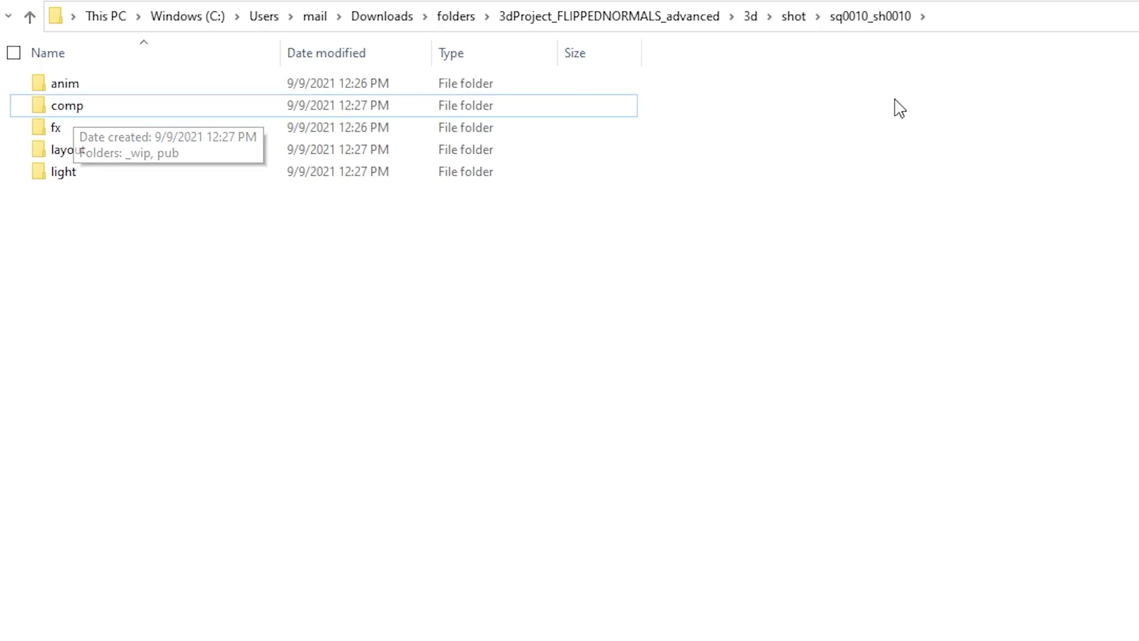
{"action": "left_click_drag", "start_coordinate": [155, 223], "coordinate": [71, 77]}
{"action": "left_click", "coordinate": [149, 236]}
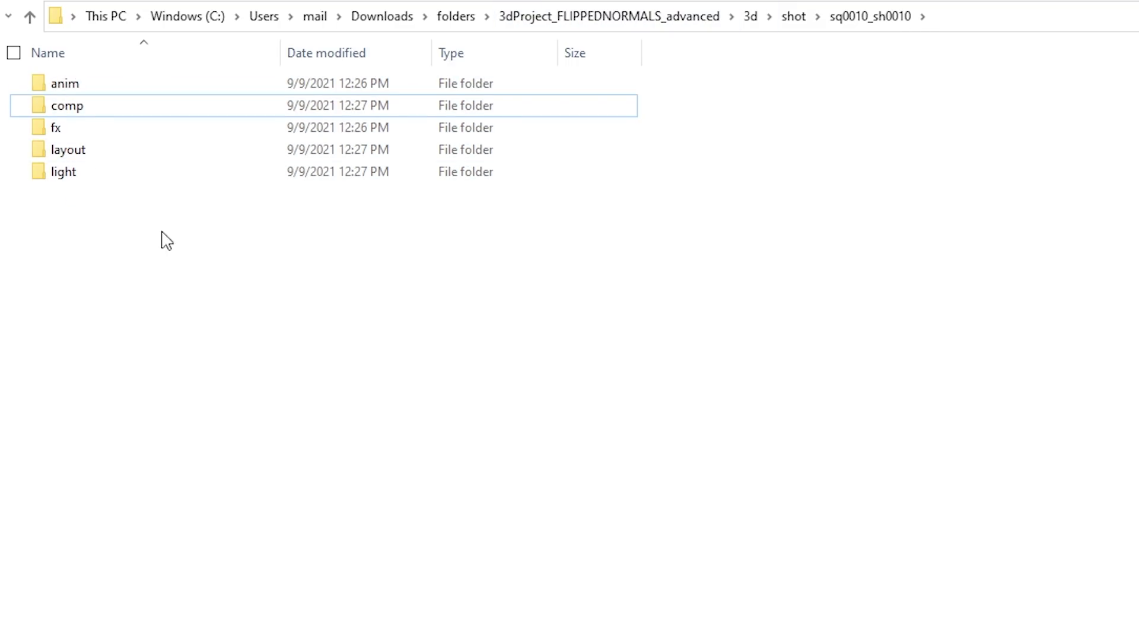
- Go back up to shot, select sq0010_sh0010, then go up to the 3d folder
{"action": "left_click", "coordinate": [794, 18]}
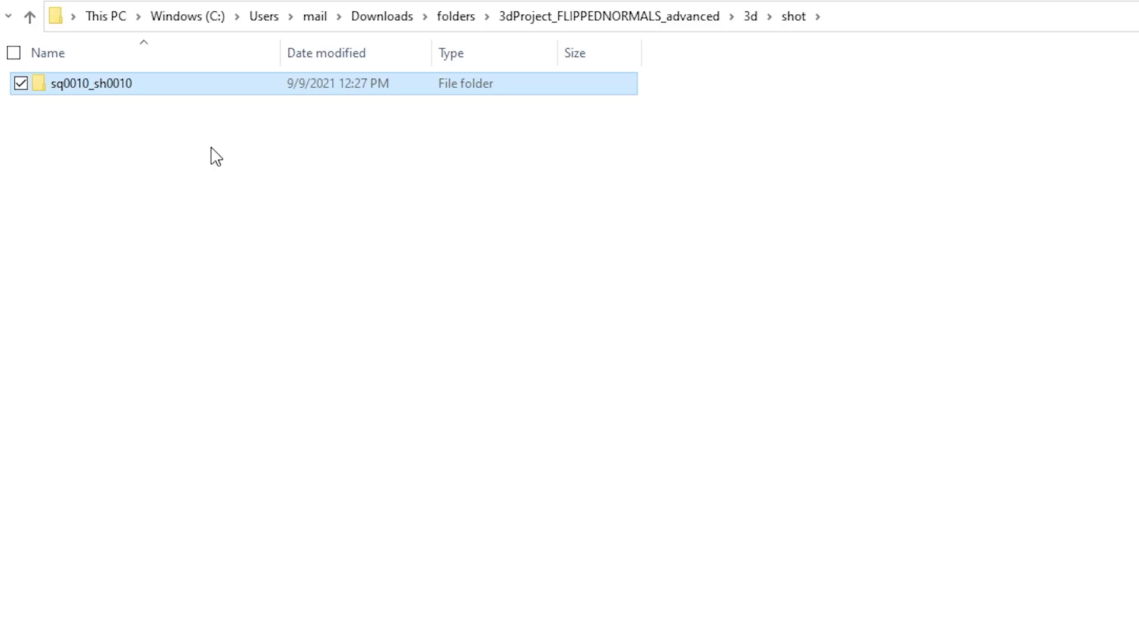
{"action": "left_click_drag", "start_coordinate": [188, 138], "coordinate": [127, 86]}
{"action": "left_click", "coordinate": [751, 16]}
- Open asset > chr and select the chrName folder
{"action": "double_click", "coordinate": [125, 83]}
{"action": "double_click", "coordinate": [113, 89]}
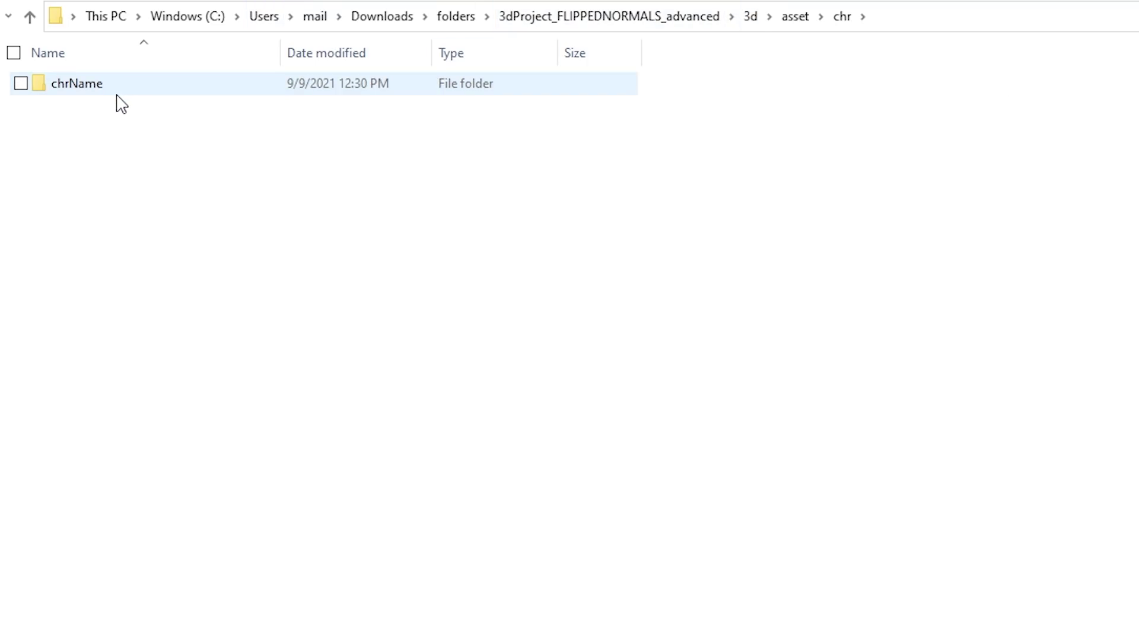
{"action": "left_click", "coordinate": [117, 93]}
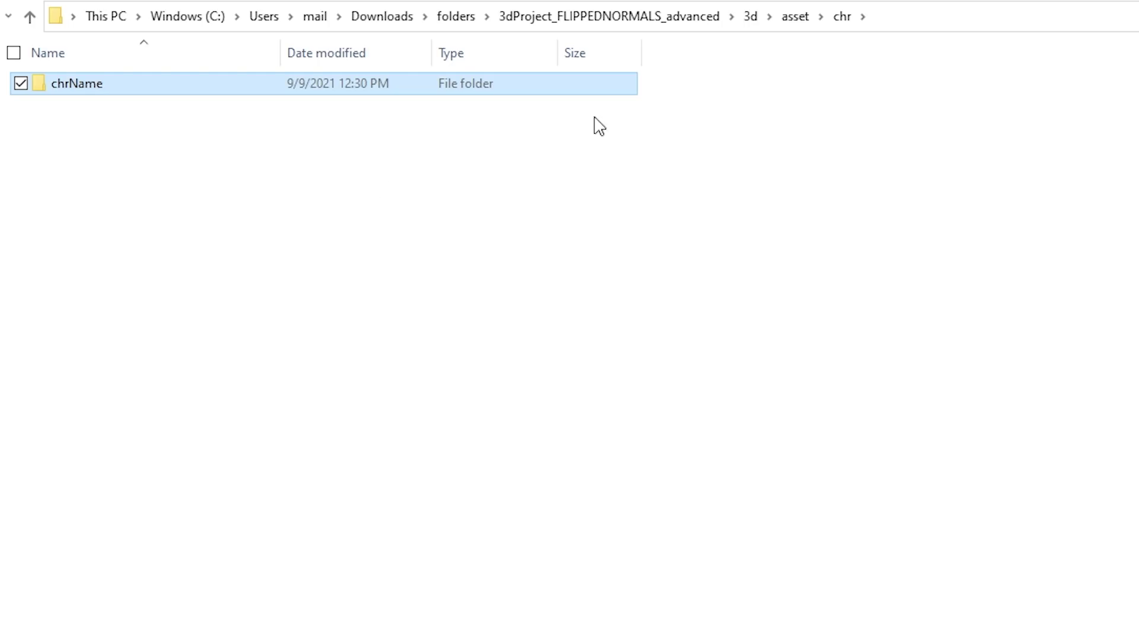
- Return to the 3dProject_FLIPPEDNORMALS_advanced root and open its concept folder
{"action": "left_click", "coordinate": [687, 17]}
{"action": "double_click", "coordinate": [62, 110]}
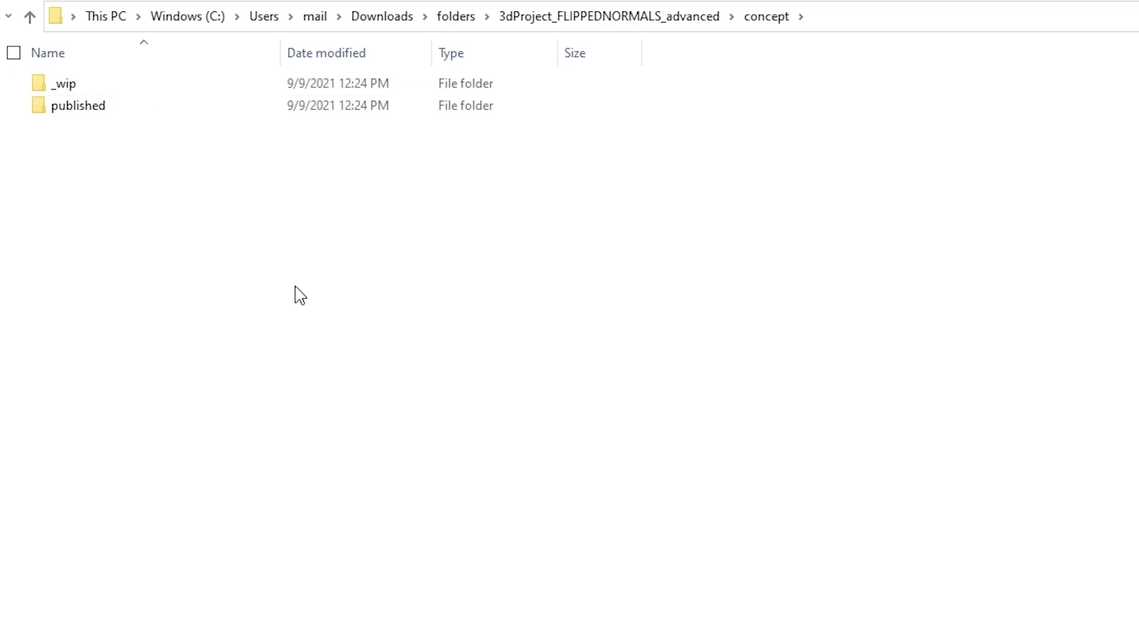
- Open concept's _wip and published folders, select assetName, then return to the 3dProject_FLIPPEDNORMALS_advanced root
{"action": "double_click", "coordinate": [99, 87]}
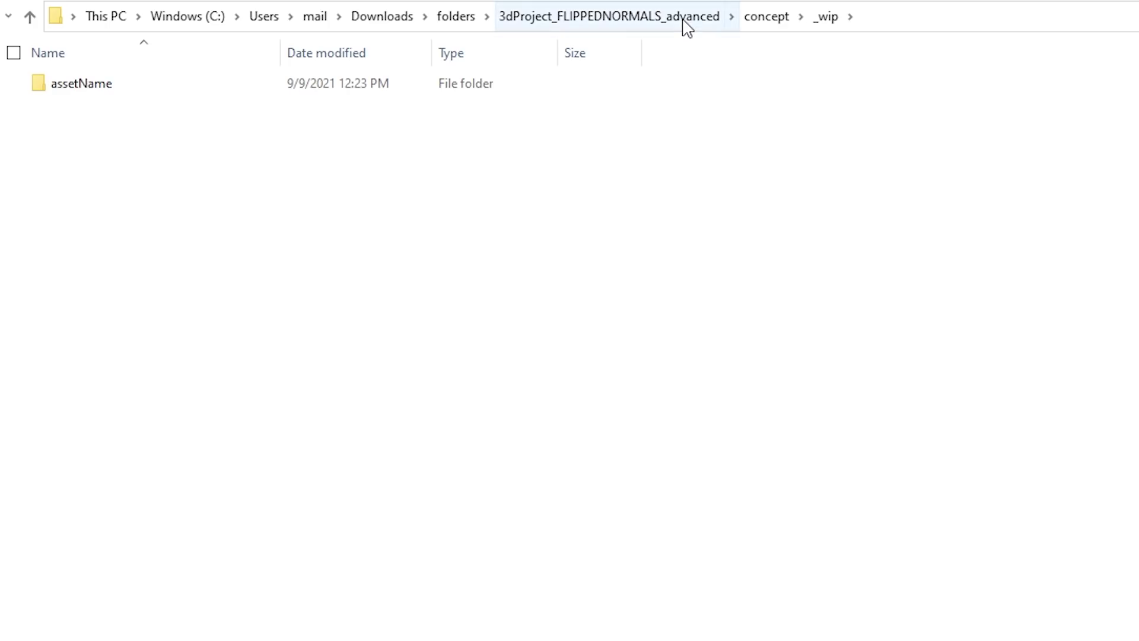
{"action": "left_click", "coordinate": [755, 25]}
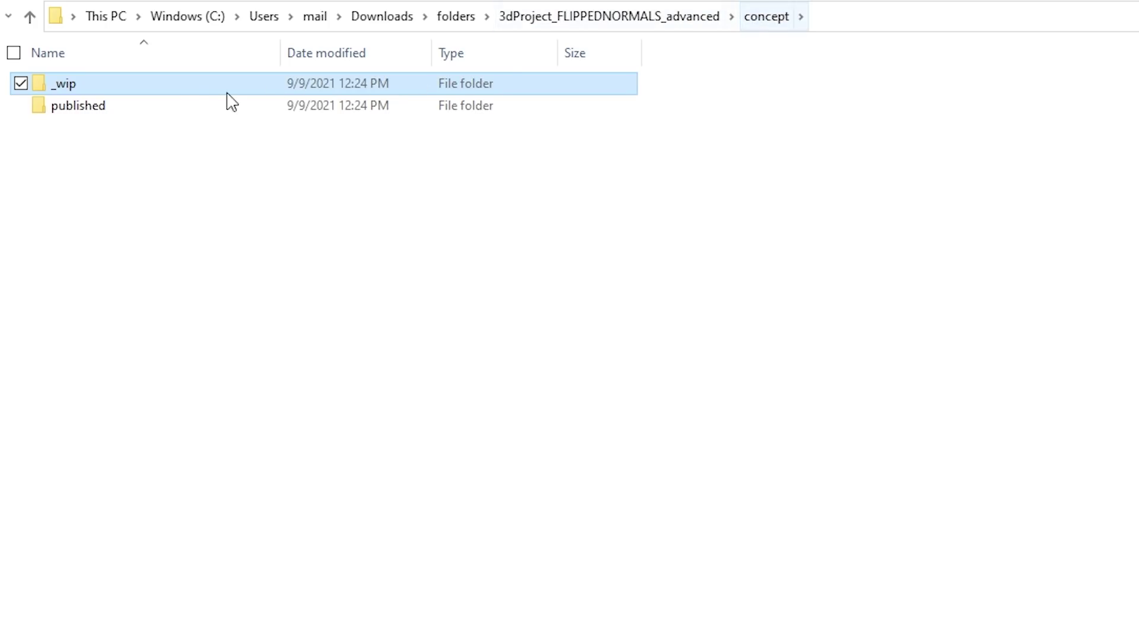
{"action": "double_click", "coordinate": [135, 107]}
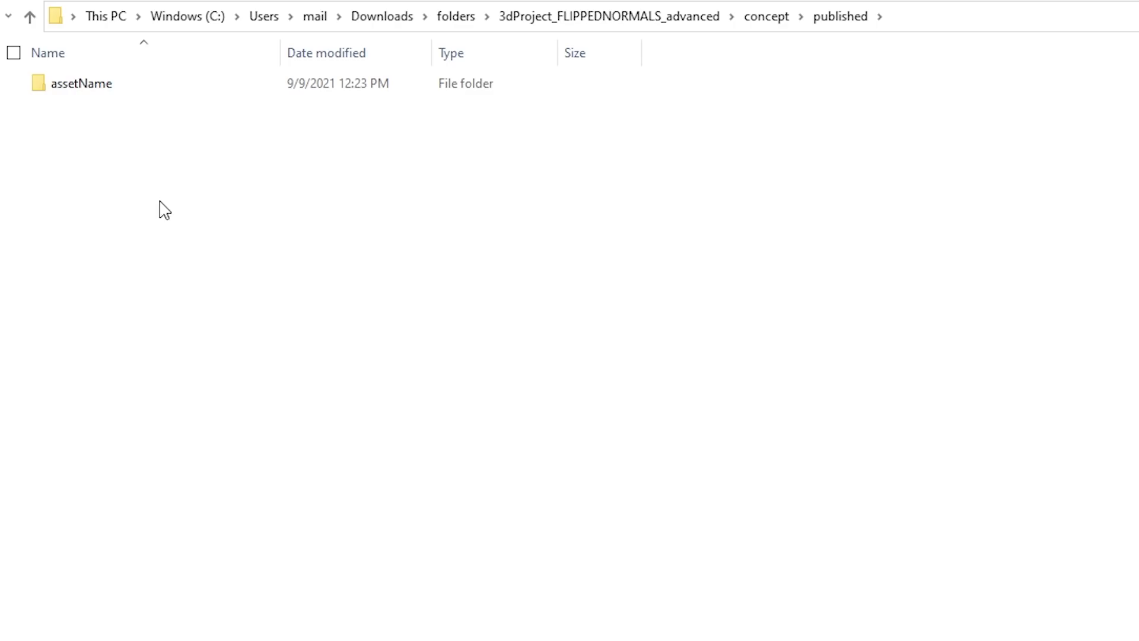
{"action": "left_click_drag", "start_coordinate": [242, 188], "coordinate": [65, 86]}
{"action": "left_click_drag", "start_coordinate": [646, 600], "coordinate": [35, 38]}
{"action": "left_click", "coordinate": [512, 152]}
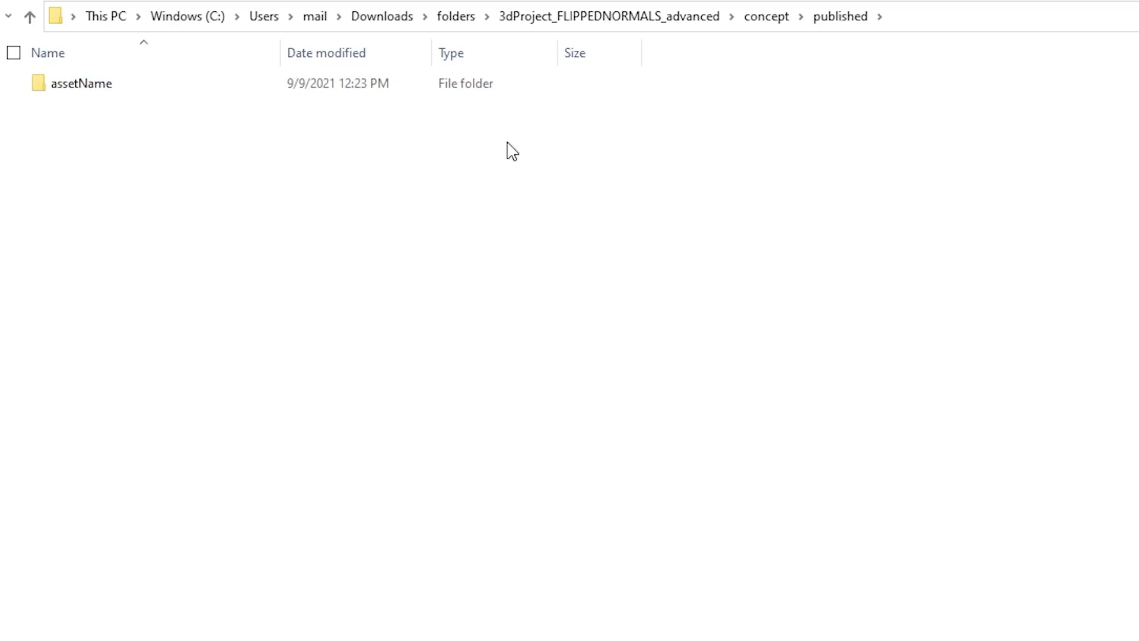
{"action": "left_click", "coordinate": [651, 21]}
- Check the edit folder's empty animatic subfolder
{"action": "double_click", "coordinate": [116, 132]}
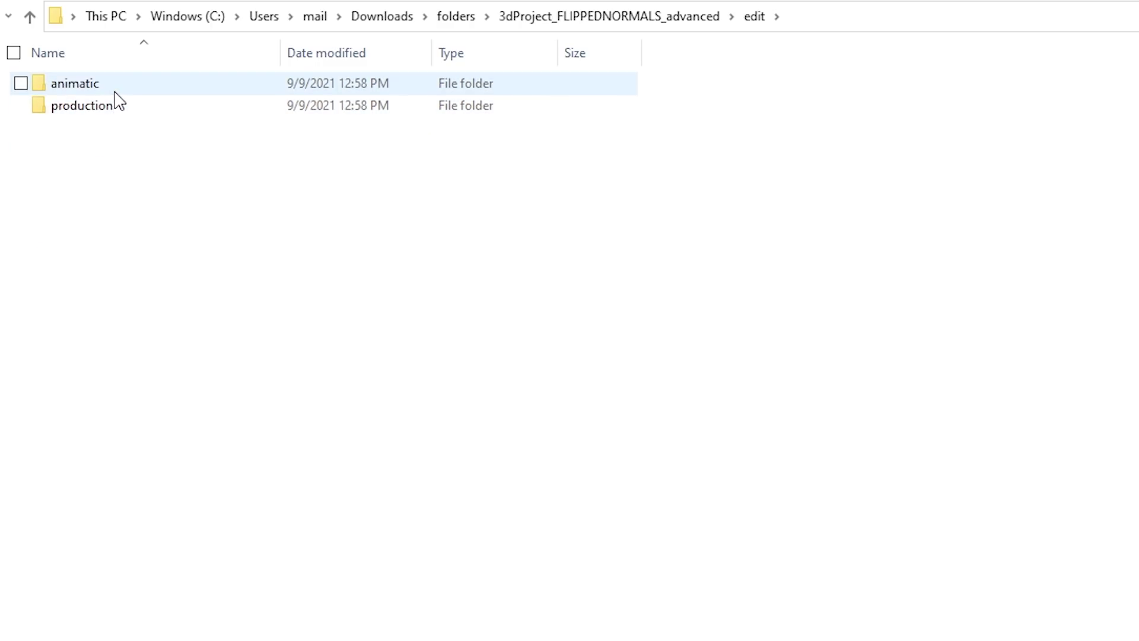
{"action": "double_click", "coordinate": [76, 89]}
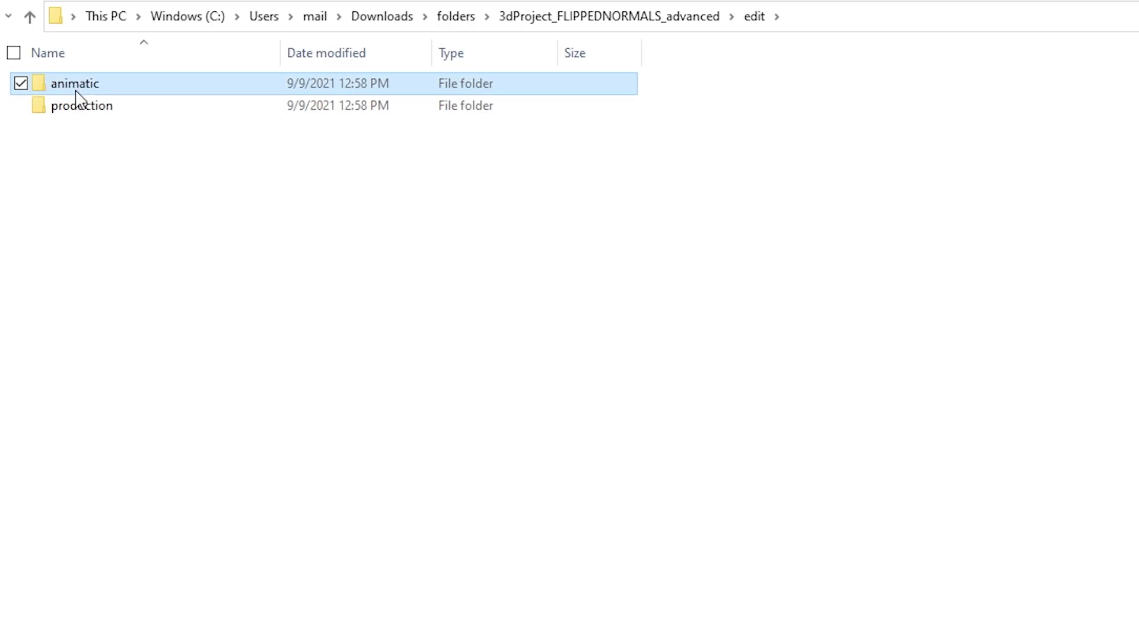
{"action": "left_click", "coordinate": [754, 25]}
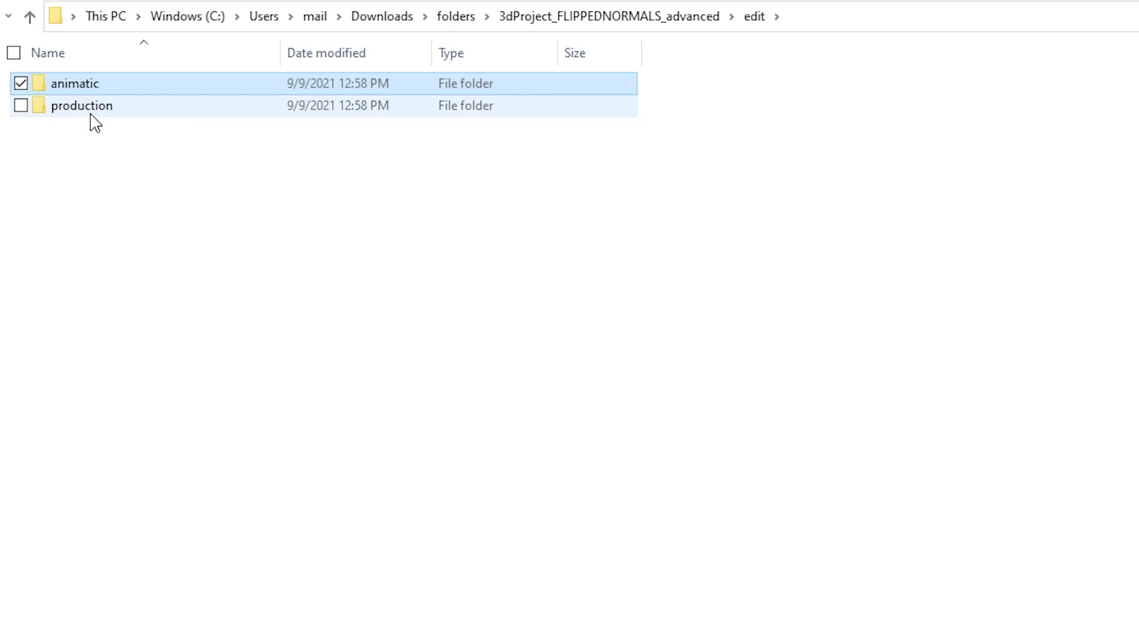
{"action": "left_click", "coordinate": [254, 228]}
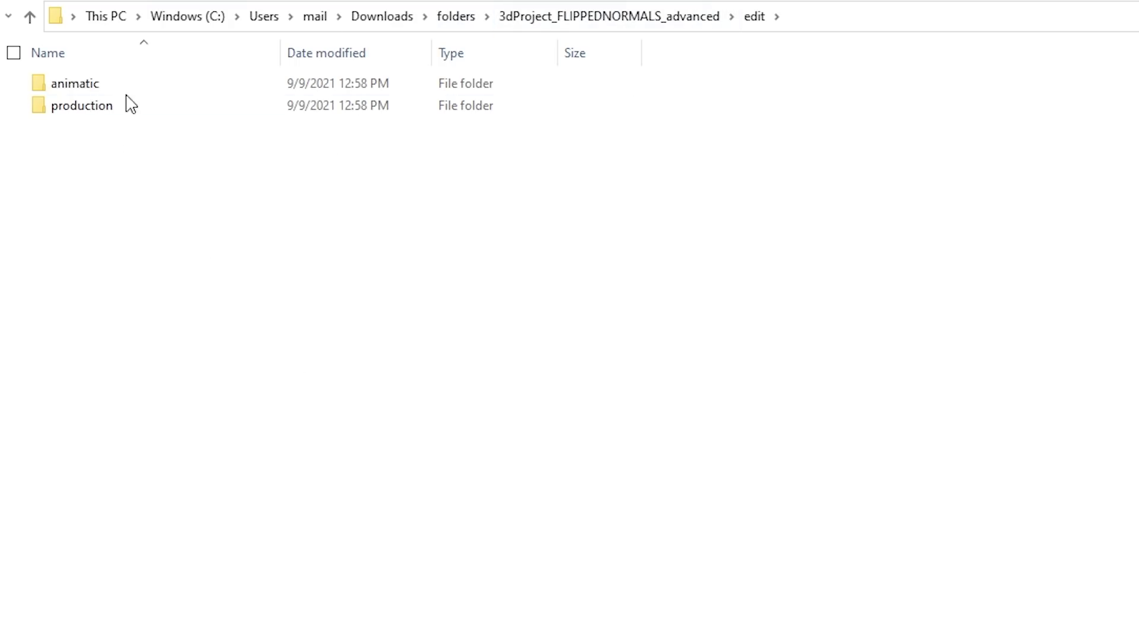
- Check the empty making-of folder and return to the advanced project root
{"action": "left_click", "coordinate": [498, 16]}
{"action": "double_click", "coordinate": [119, 155]}
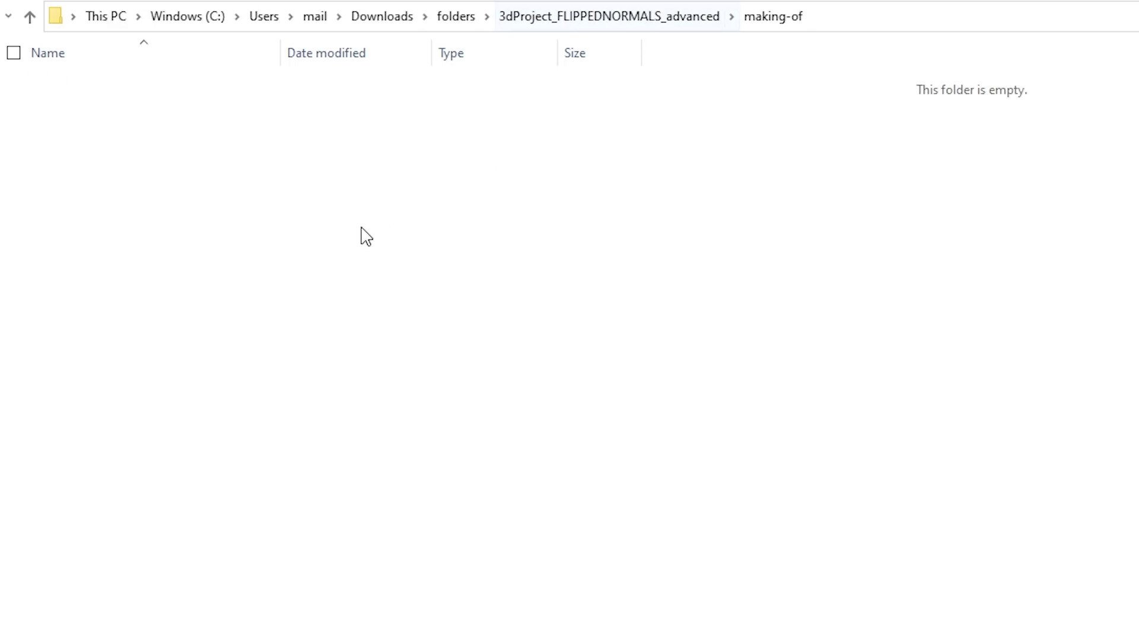
{"action": "left_click", "coordinate": [617, 21]}
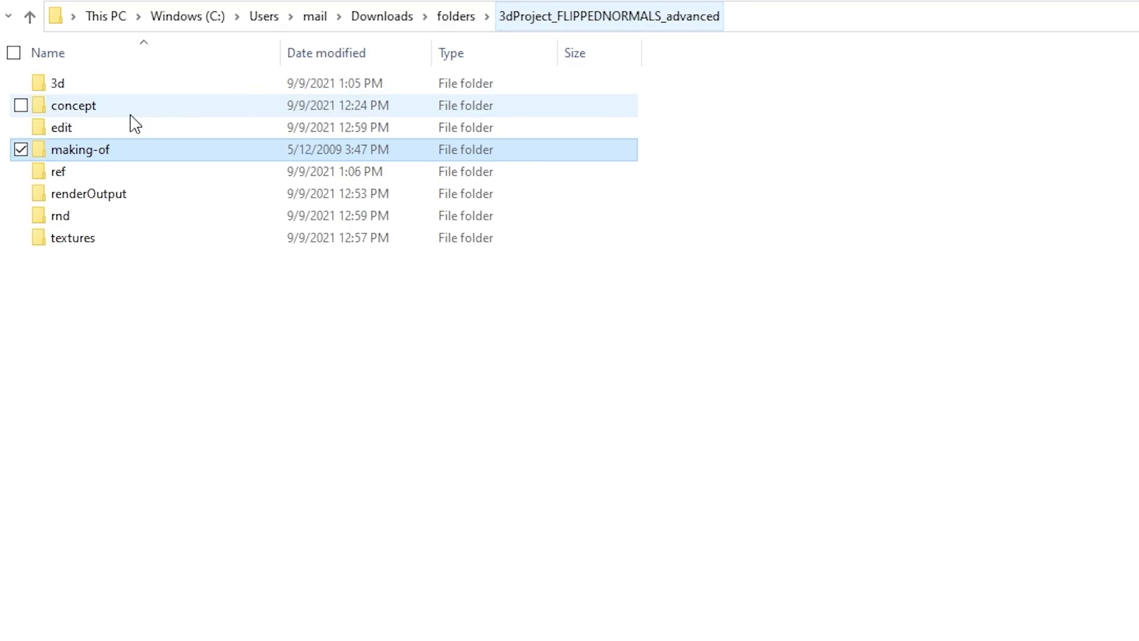
- View ref\asset\assetName, then ref\shot's sq0010_sh0010, and return to the advanced project root
{"action": "double_click", "coordinate": [80, 172]}
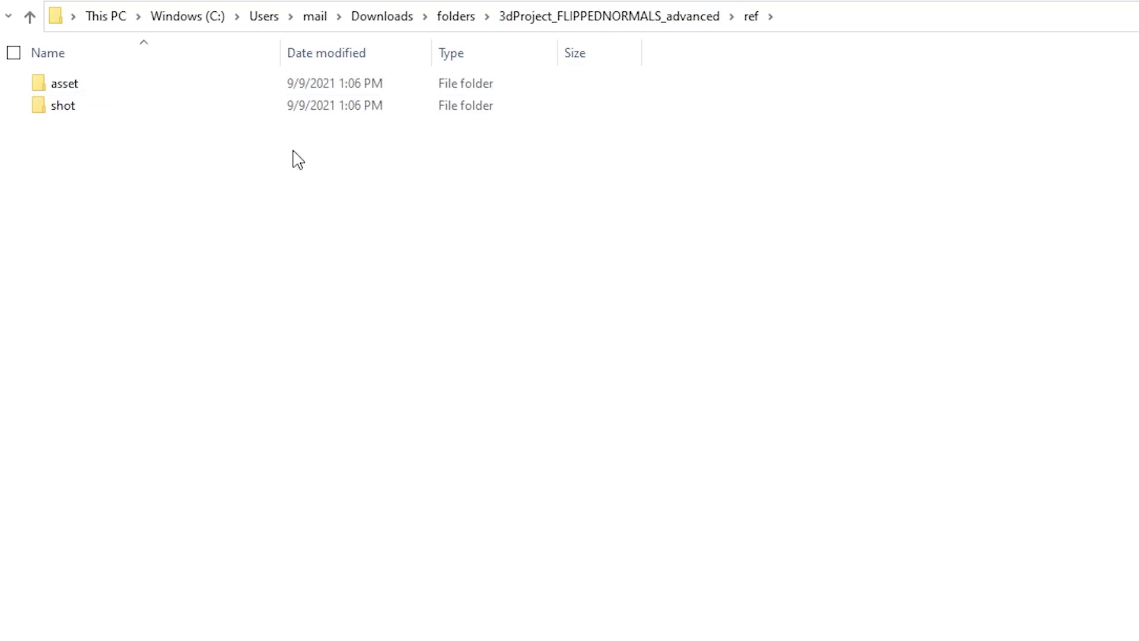
{"action": "double_click", "coordinate": [160, 92]}
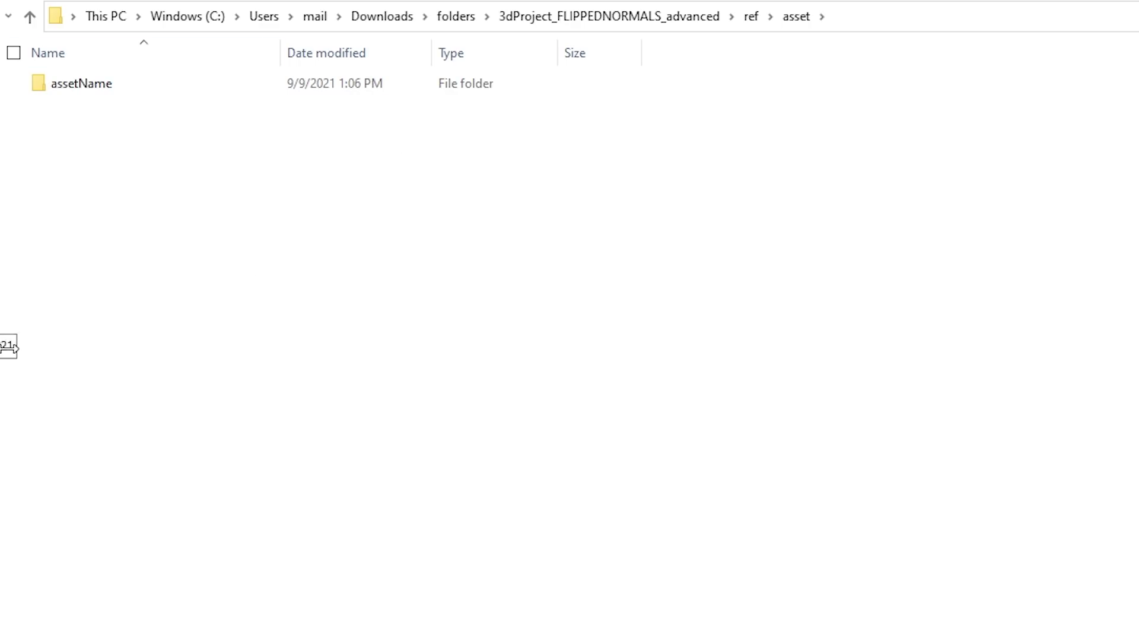
{"action": "double_click", "coordinate": [152, 95]}
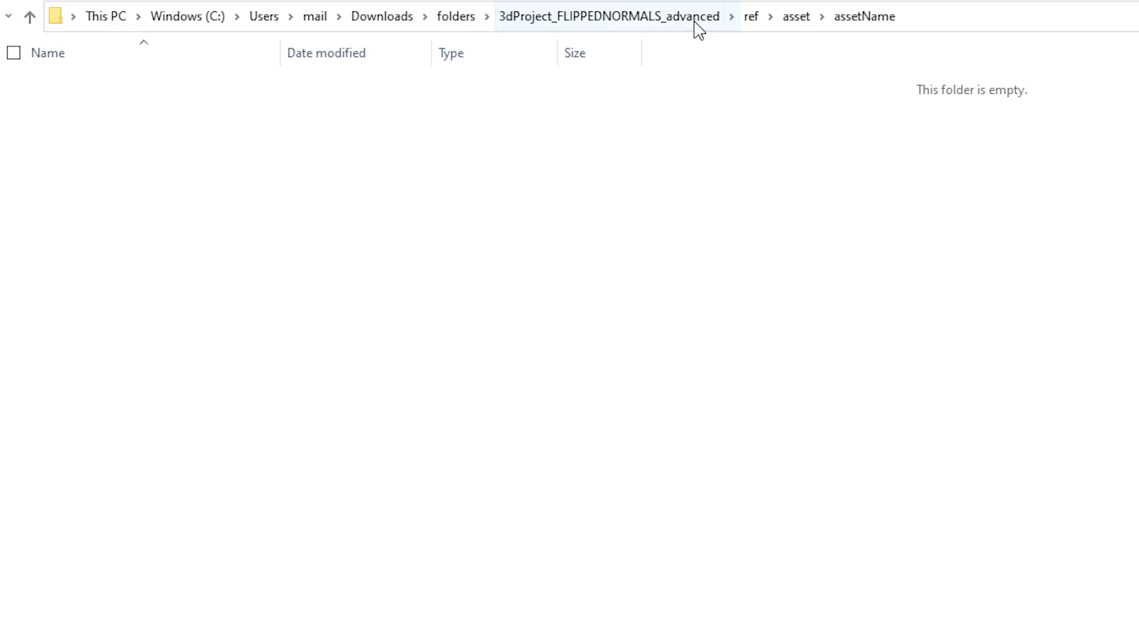
{"action": "left_click", "coordinate": [743, 21]}
{"action": "double_click", "coordinate": [123, 106]}
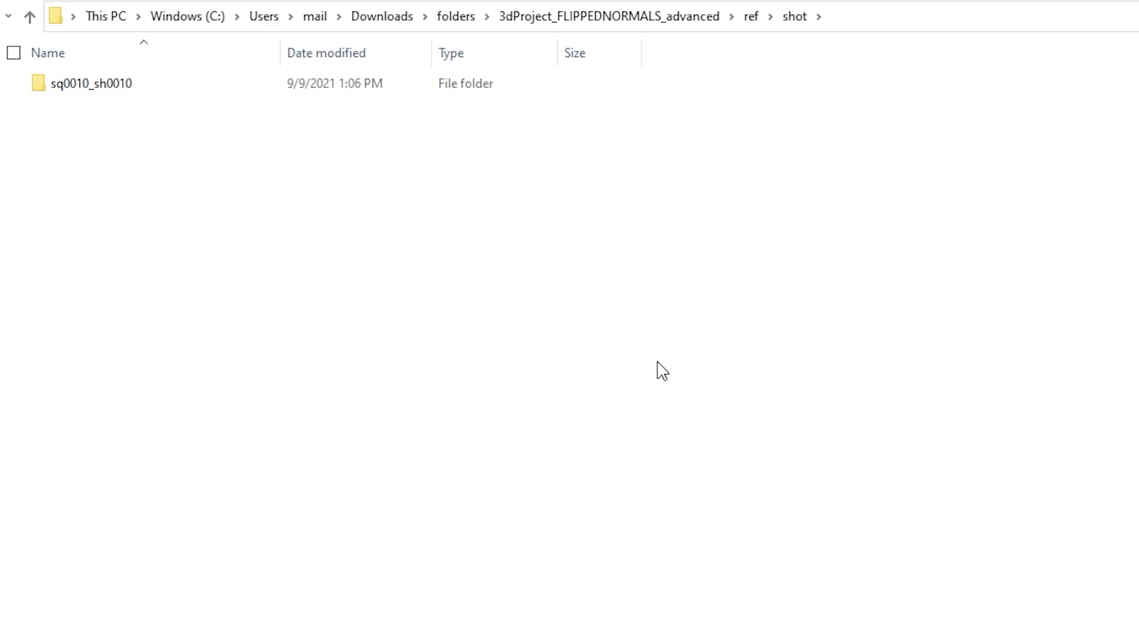
{"action": "left_click", "coordinate": [669, 19]}
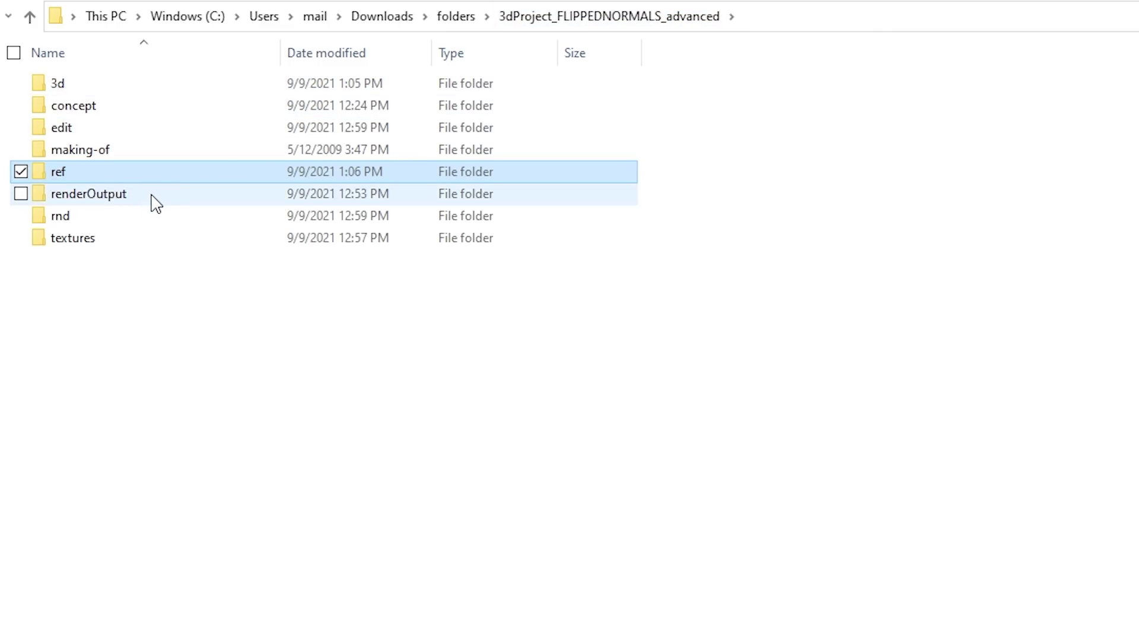
- Drill into renderOutput\sq0010_sh0010\3dRender and confirm it is empty
{"action": "double_click", "coordinate": [89, 194]}
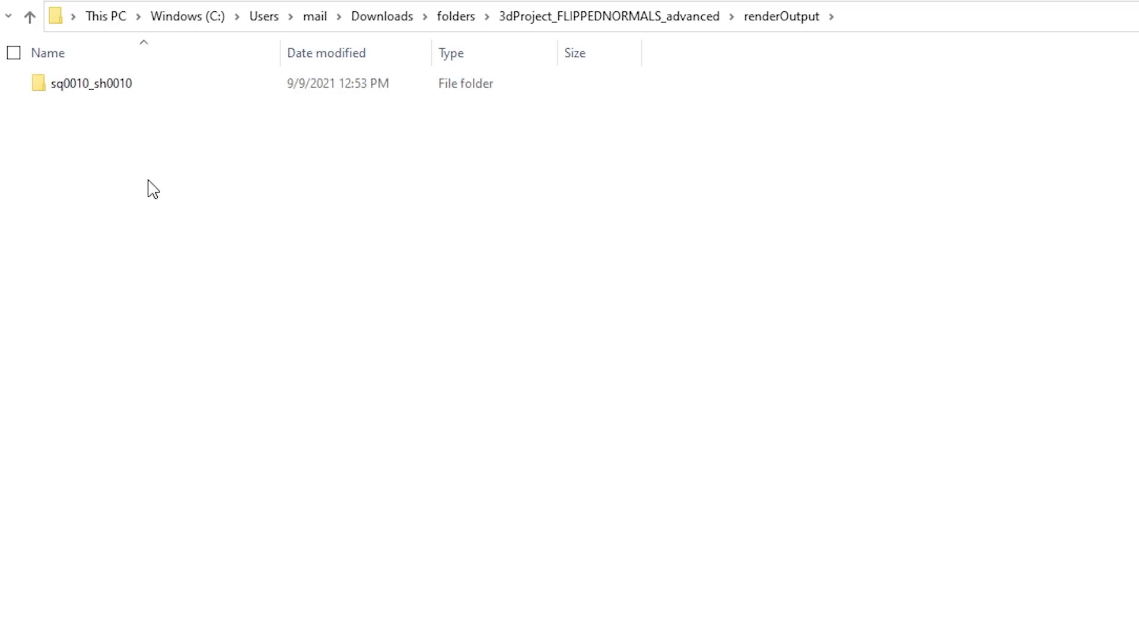
{"action": "double_click", "coordinate": [129, 89]}
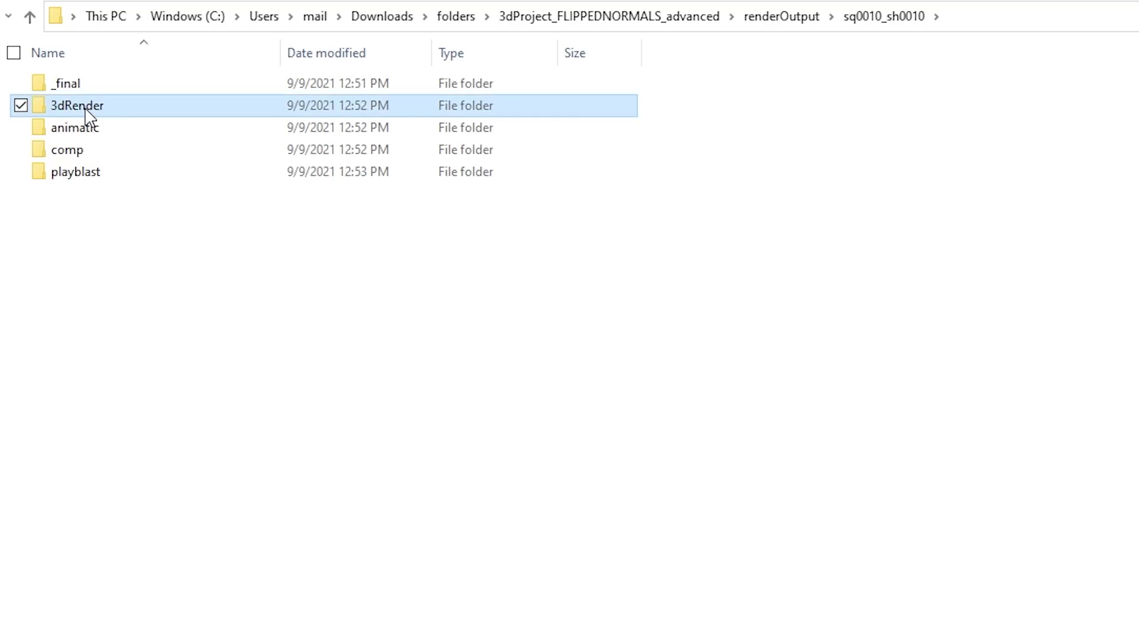
{"action": "double_click", "coordinate": [87, 113]}
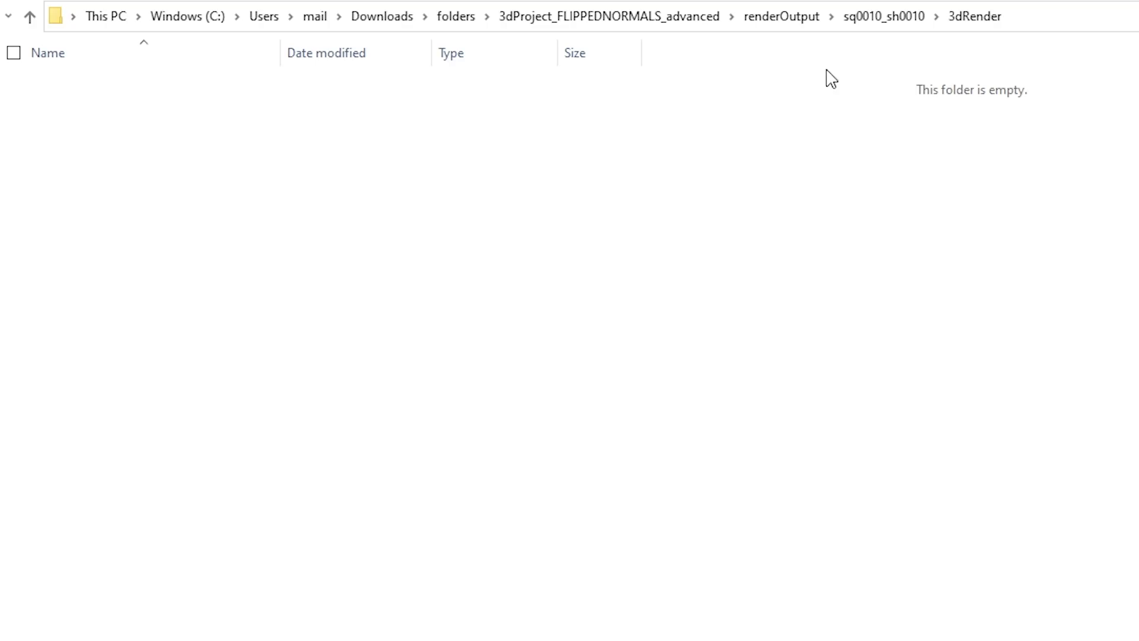
- Check the empty animatic, comp and playblast folders, ending back in the sq0010_sh0010 listing
{"action": "left_click", "coordinate": [880, 24]}
{"action": "double_click", "coordinate": [117, 136]}
{"action": "left_click", "coordinate": [873, 18]}
{"action": "double_click", "coordinate": [123, 156]}
{"action": "left_click", "coordinate": [884, 16]}
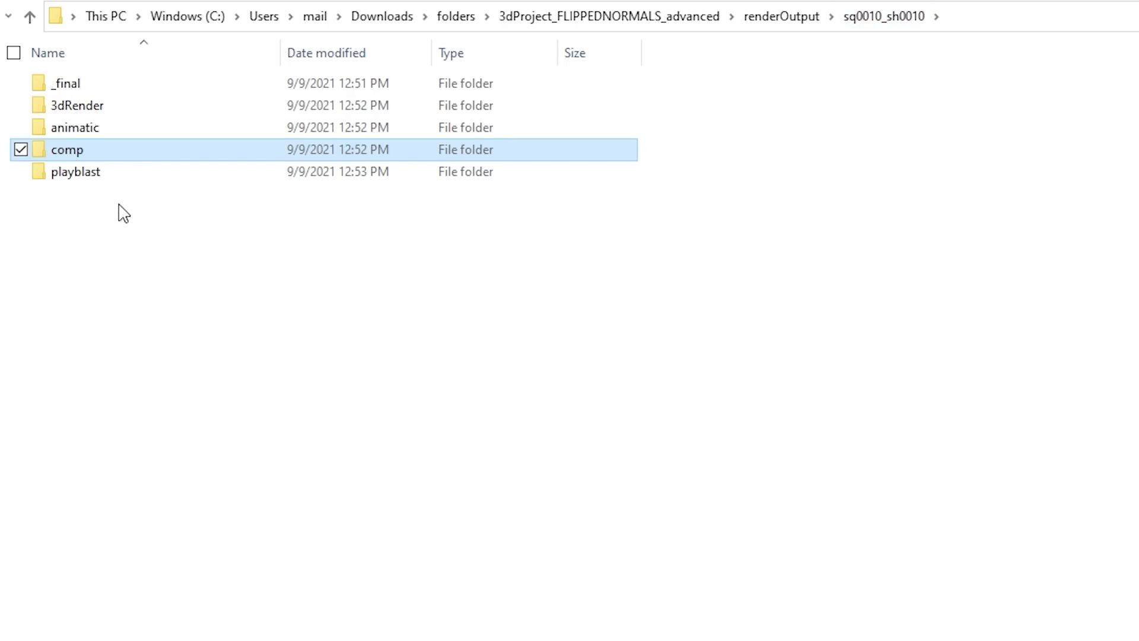
{"action": "double_click", "coordinate": [129, 172]}
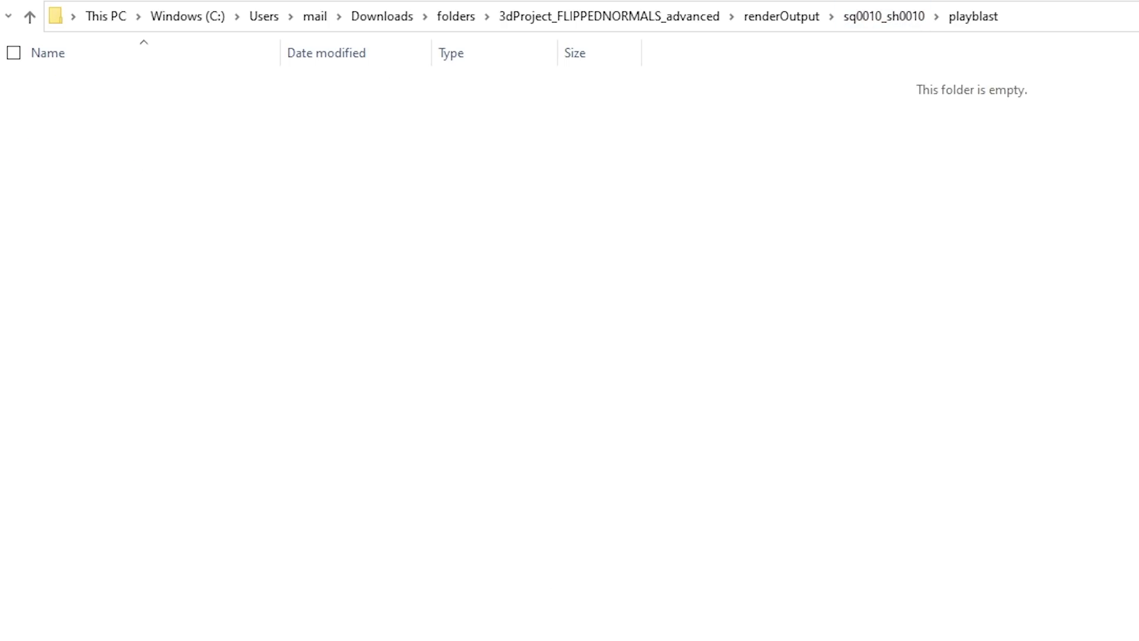
{"action": "left_click", "coordinate": [860, 18]}
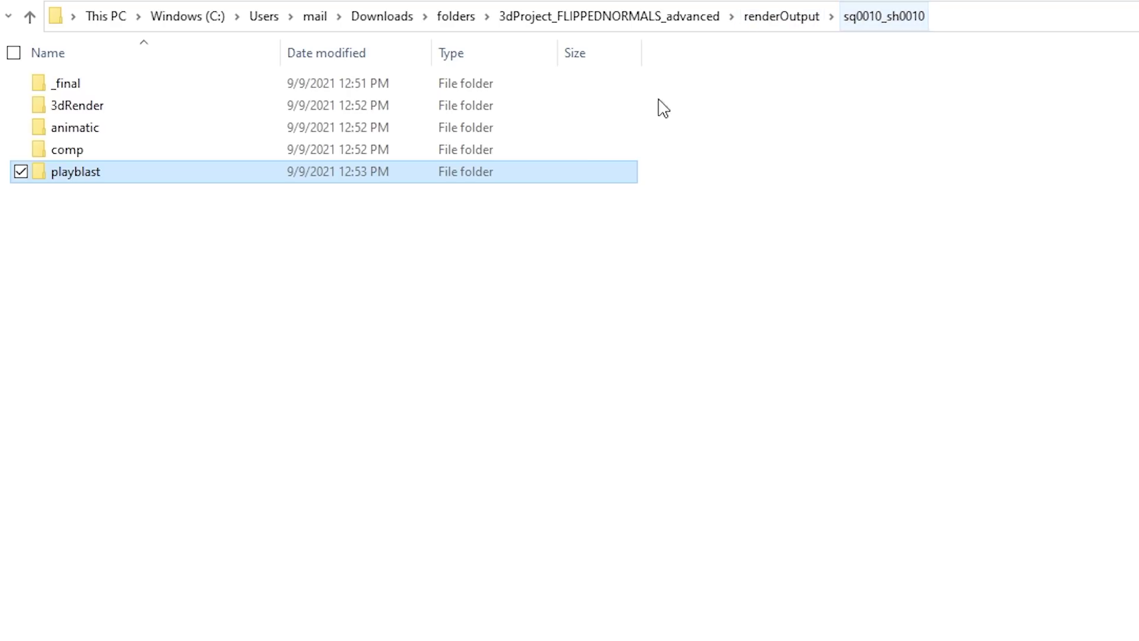
{"action": "left_click", "coordinate": [422, 396]}
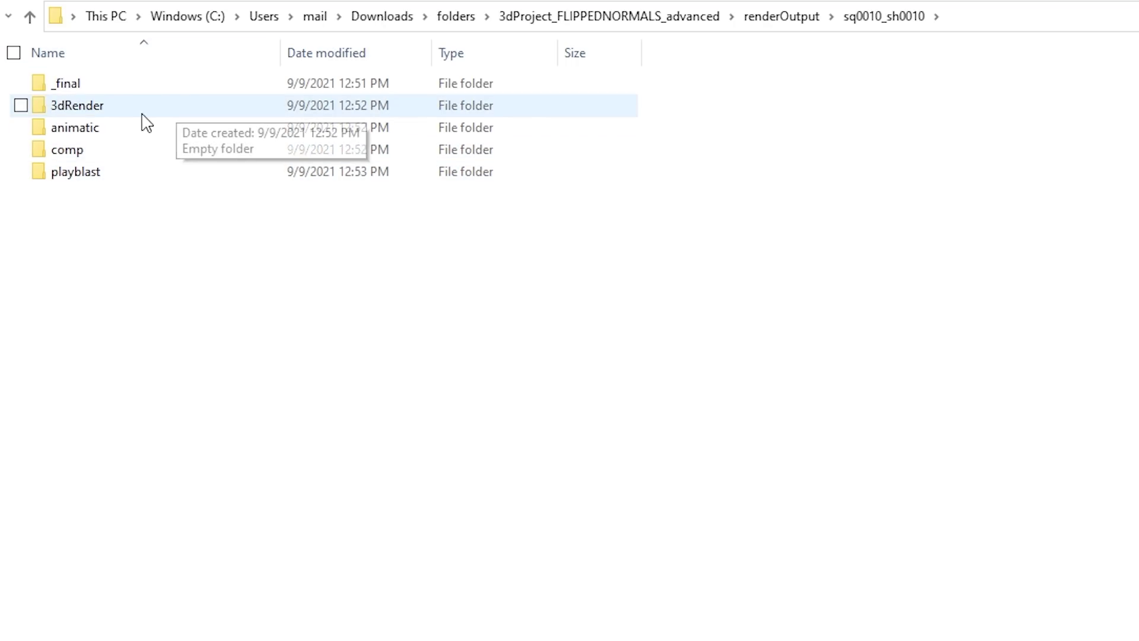
- Go up to the advanced project's top folder and open rnd\experiments
{"action": "left_click", "coordinate": [767, 23]}
{"action": "left_click", "coordinate": [657, 24]}
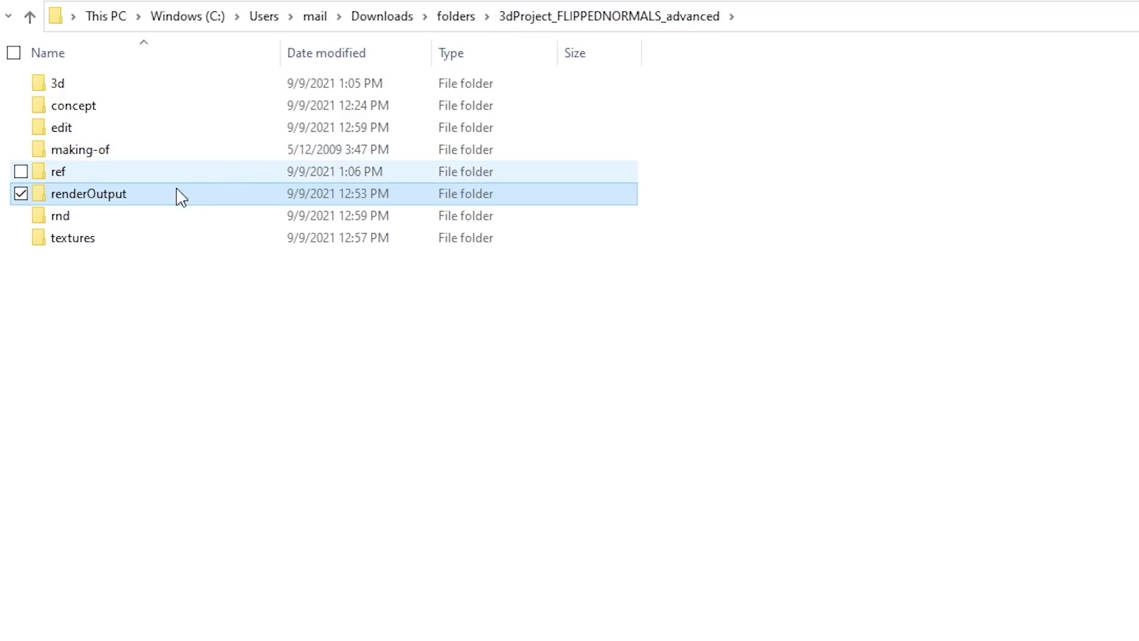
{"action": "double_click", "coordinate": [132, 218]}
{"action": "double_click", "coordinate": [117, 91]}
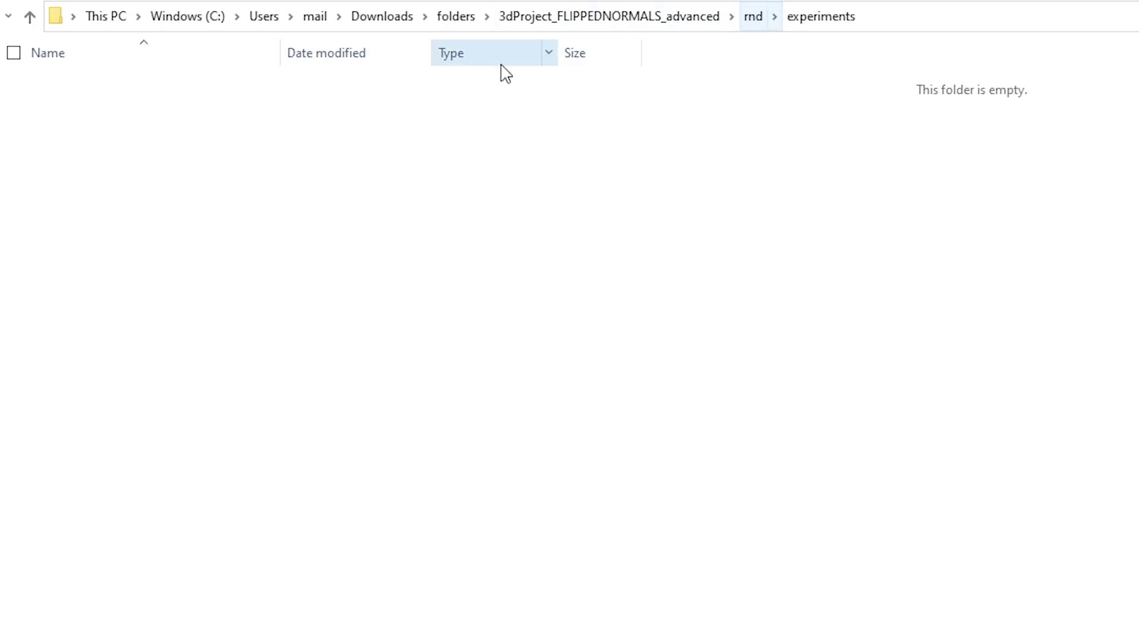
- Check the empty rnd\scripts folder, then return to the project's top folder
{"action": "left_click", "coordinate": [762, 15]}
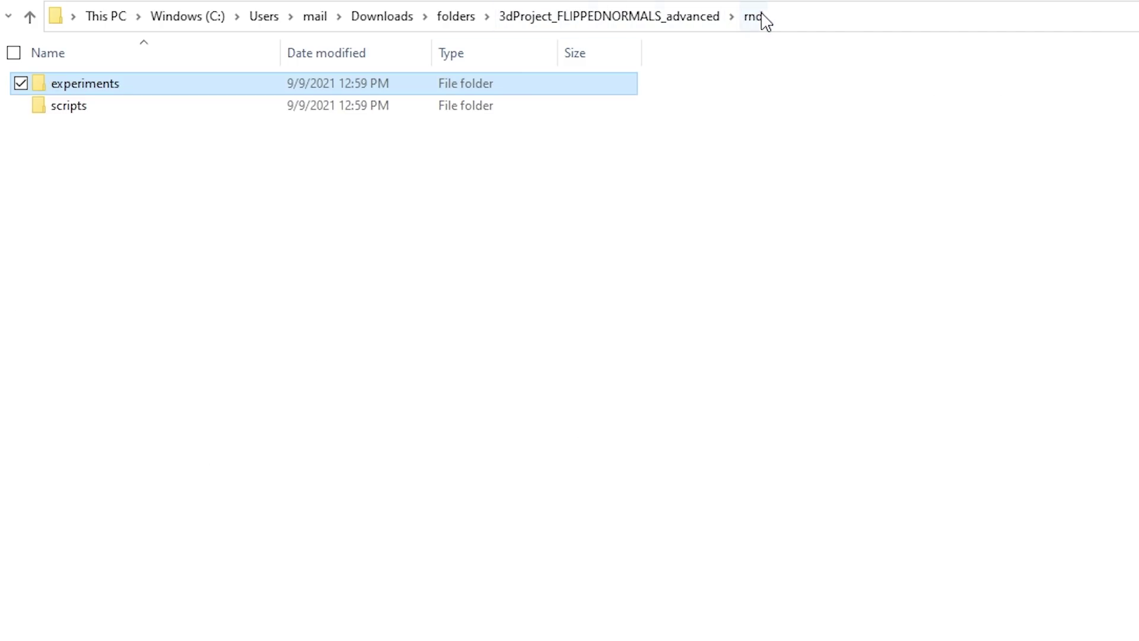
{"action": "double_click", "coordinate": [54, 115]}
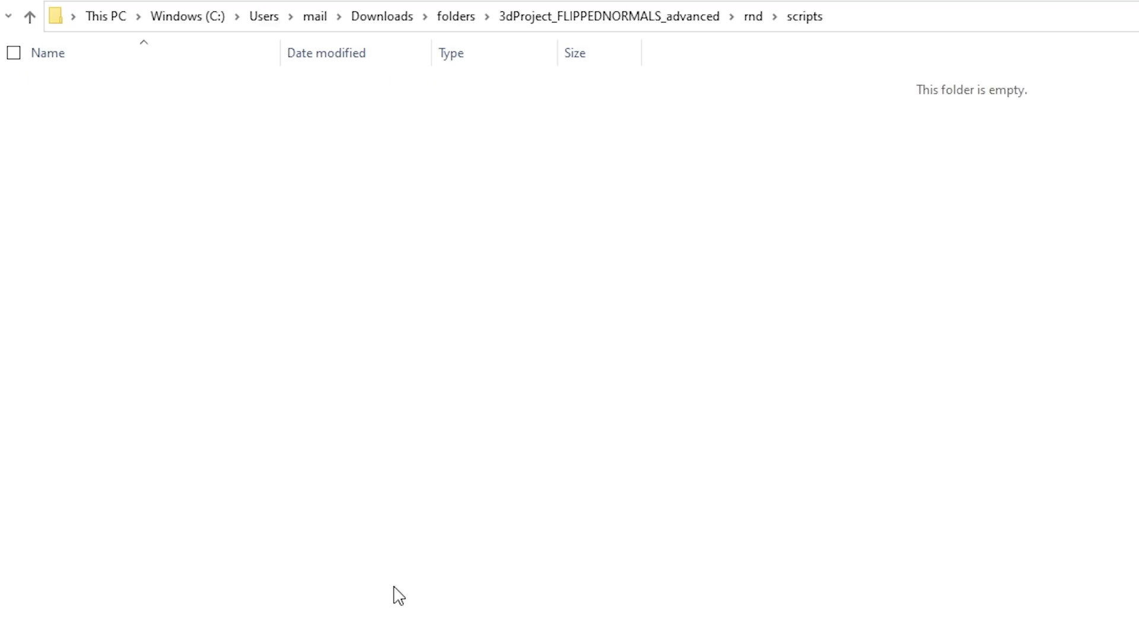
{"action": "left_click_drag", "start_coordinate": [801, 597], "coordinate": [155, 176]}
{"action": "left_click_drag", "start_coordinate": [48, 124], "coordinate": [689, 635]}
{"action": "left_click", "coordinate": [656, 19]}
- Open textures, then chr\chrName\_wip, which holds the texExport_001 folder
{"action": "double_click", "coordinate": [119, 237]}
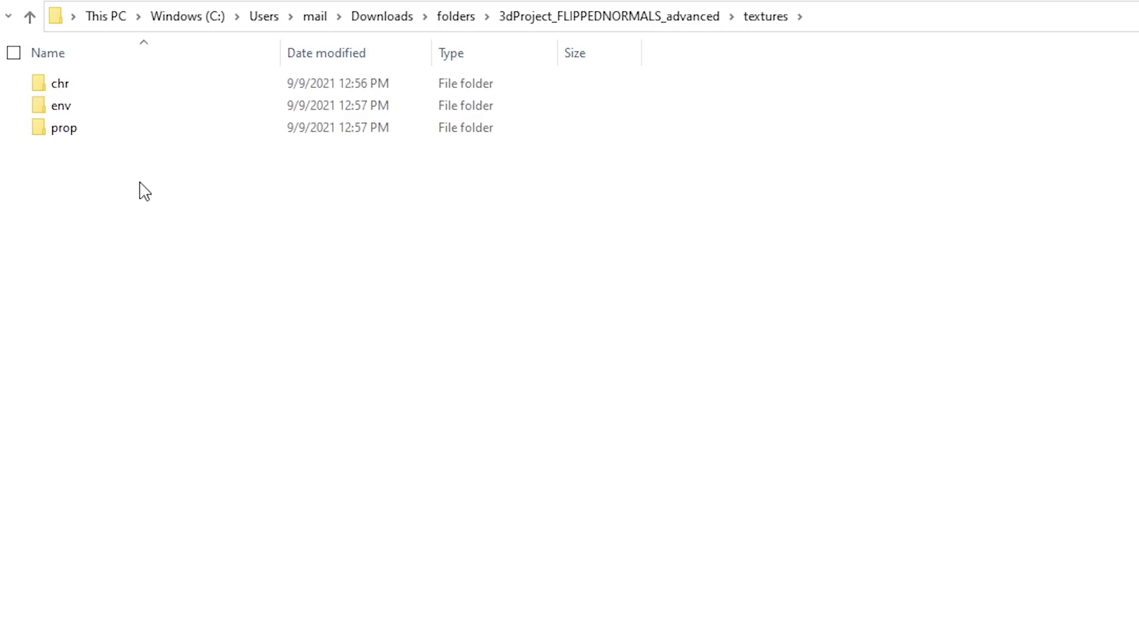
{"action": "left_click_drag", "start_coordinate": [507, 303], "coordinate": [66, 36]}
{"action": "left_click", "coordinate": [449, 358]}
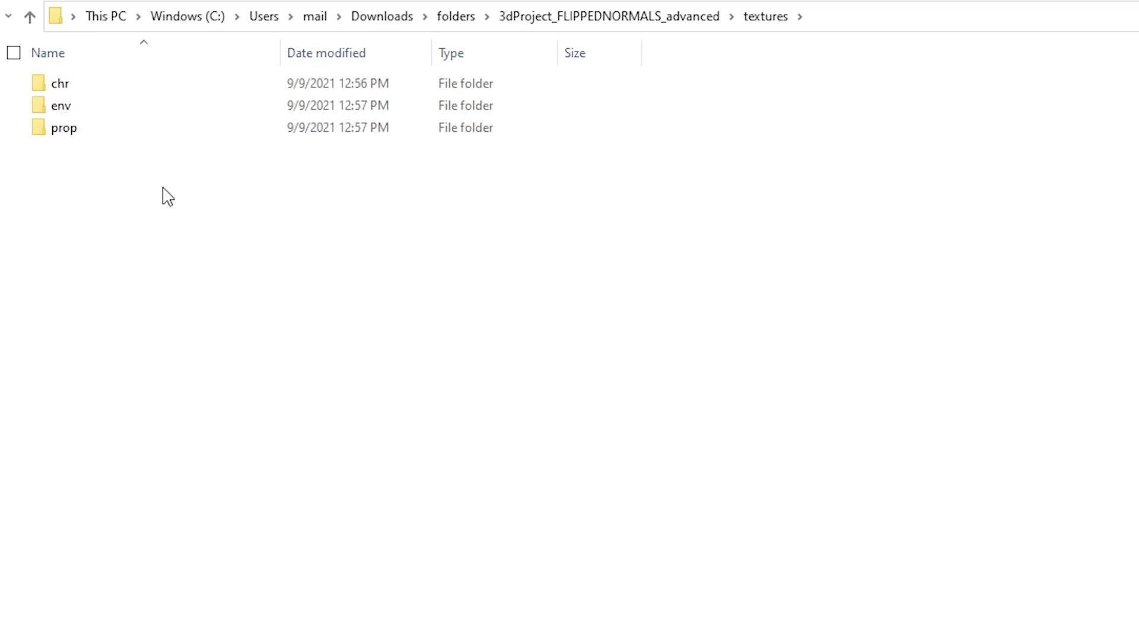
{"action": "double_click", "coordinate": [76, 93]}
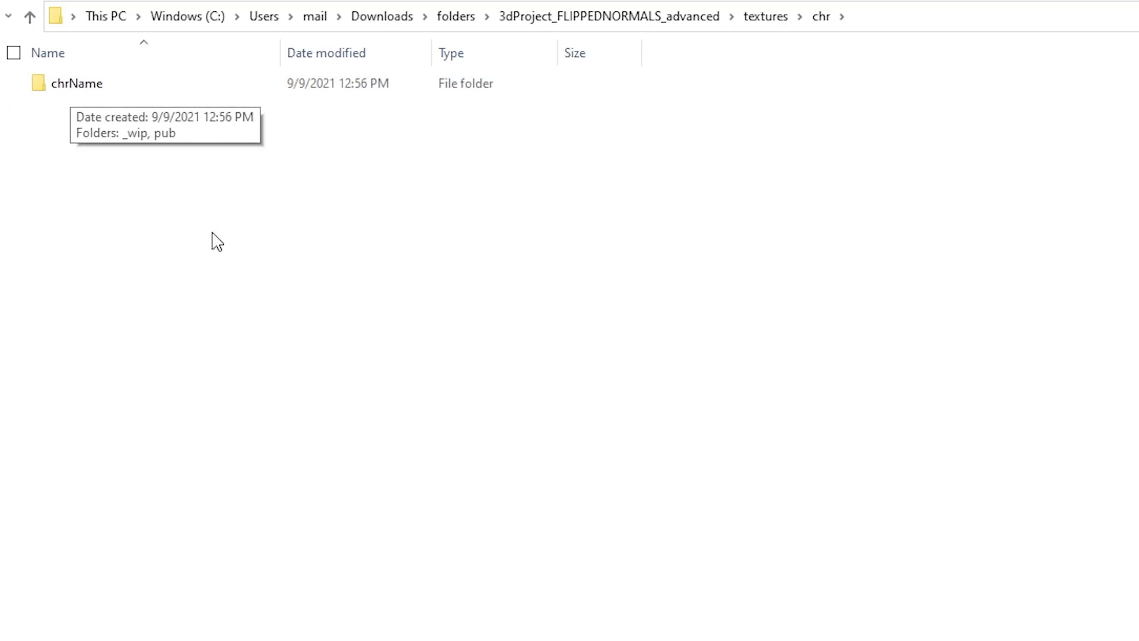
{"action": "double_click", "coordinate": [91, 94]}
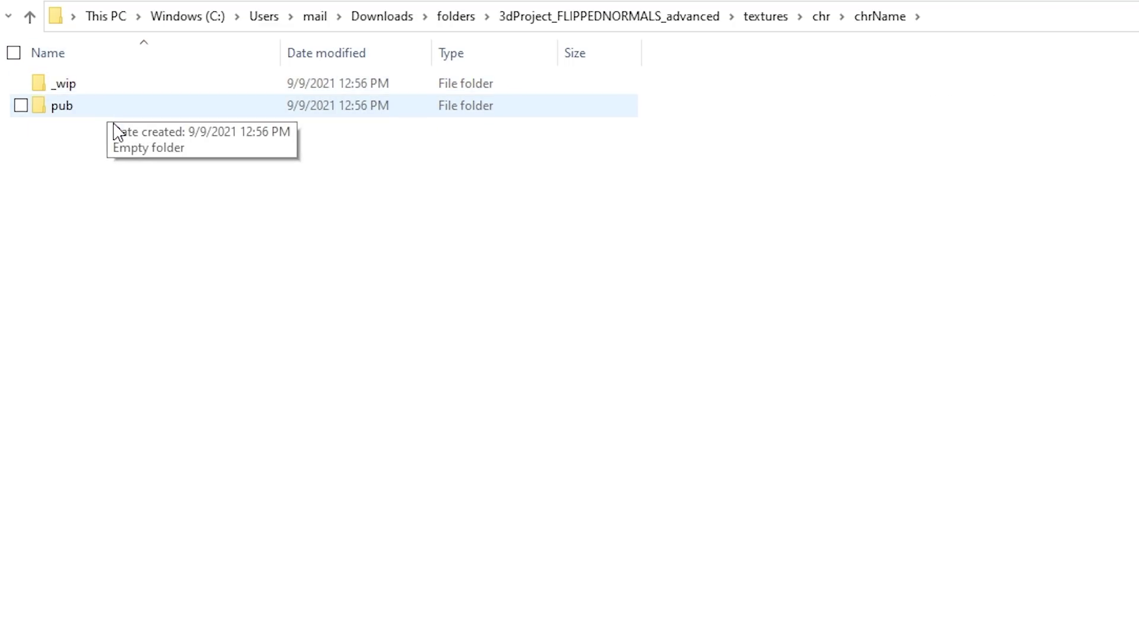
{"action": "double_click", "coordinate": [65, 84]}
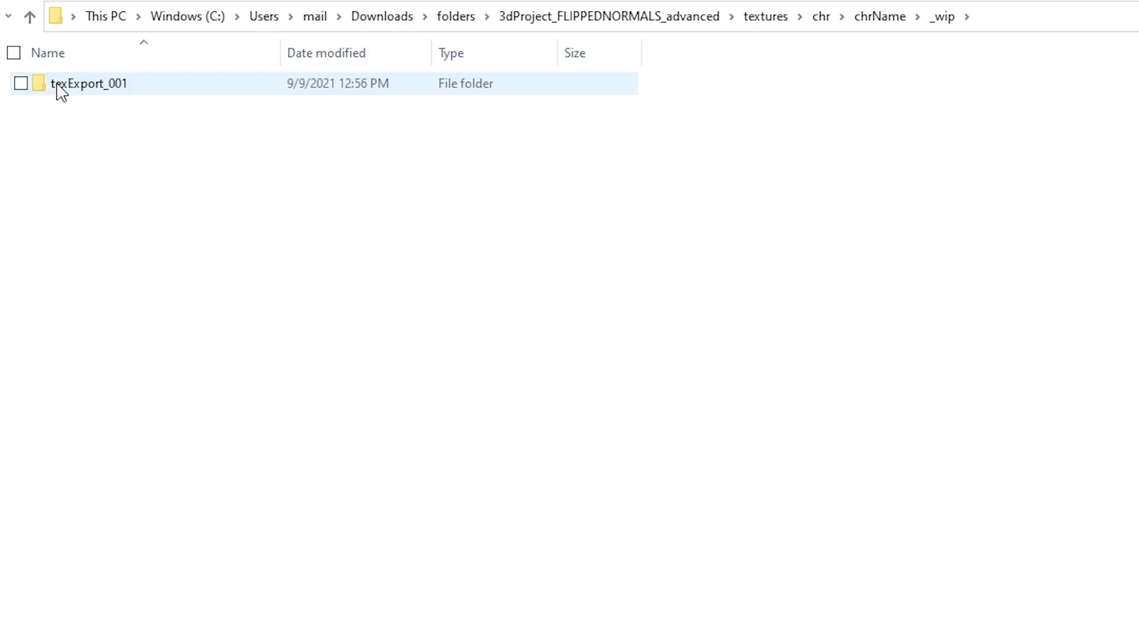
{"action": "left_click_drag", "start_coordinate": [108, 130], "coordinate": [116, 84]}
{"action": "left_click", "coordinate": [101, 133]}
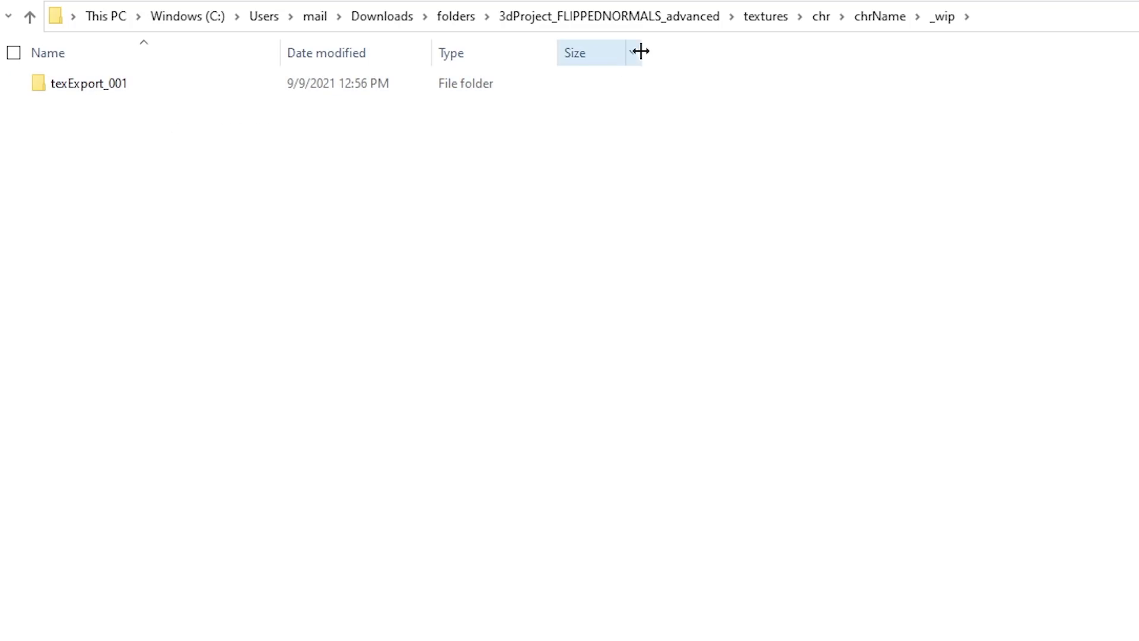
- Check chrName's empty pub folder, then reopen _wip
{"action": "left_click", "coordinate": [880, 25]}
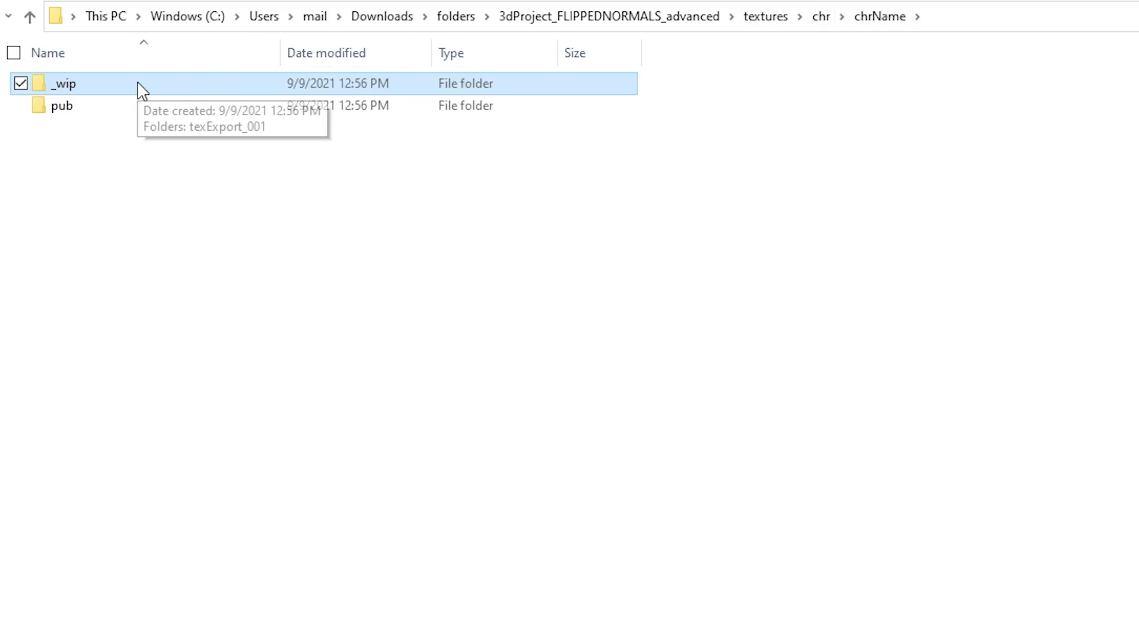
{"action": "double_click", "coordinate": [119, 112]}
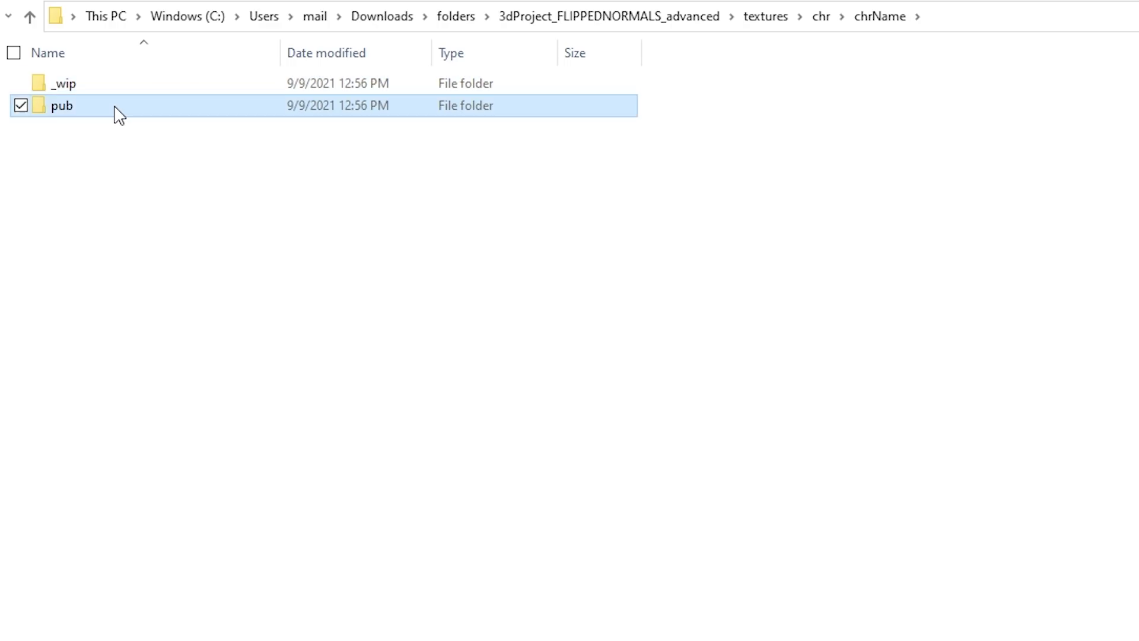
{"action": "left_click", "coordinate": [883, 16]}
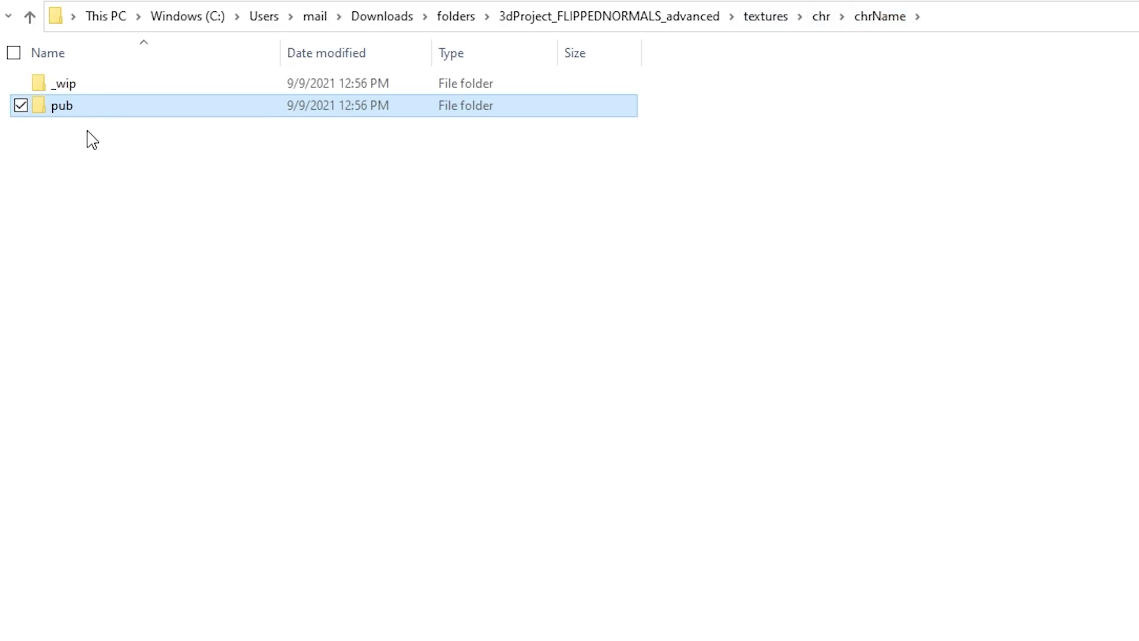
{"action": "double_click", "coordinate": [91, 88]}
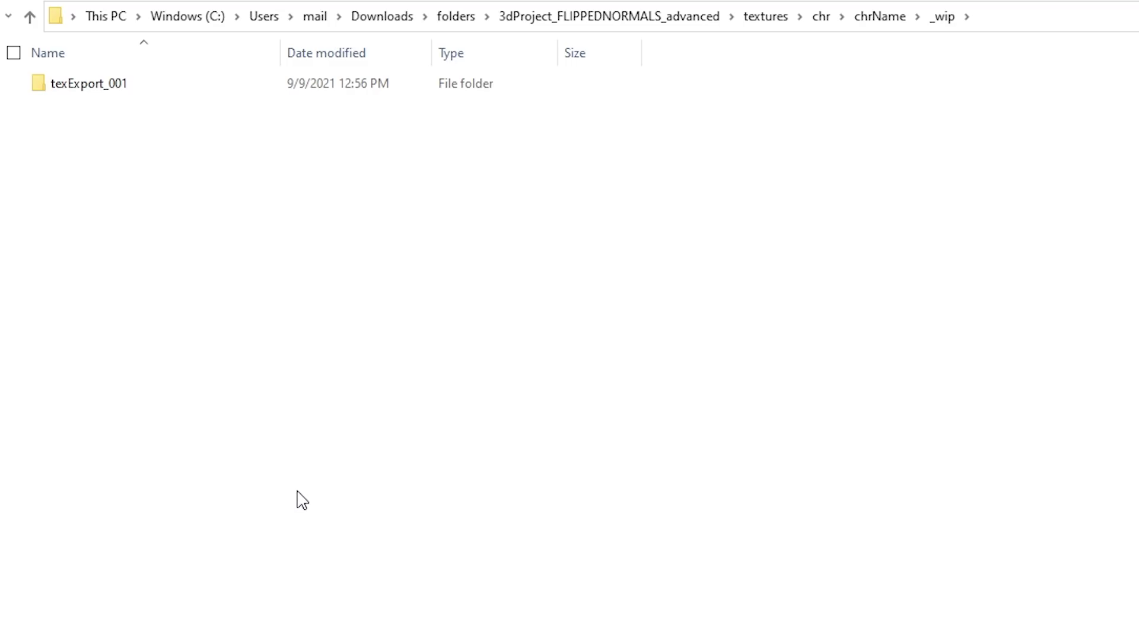
- Revisit chrName's _wip folder and its empty pub folder
{"action": "left_click", "coordinate": [871, 20]}
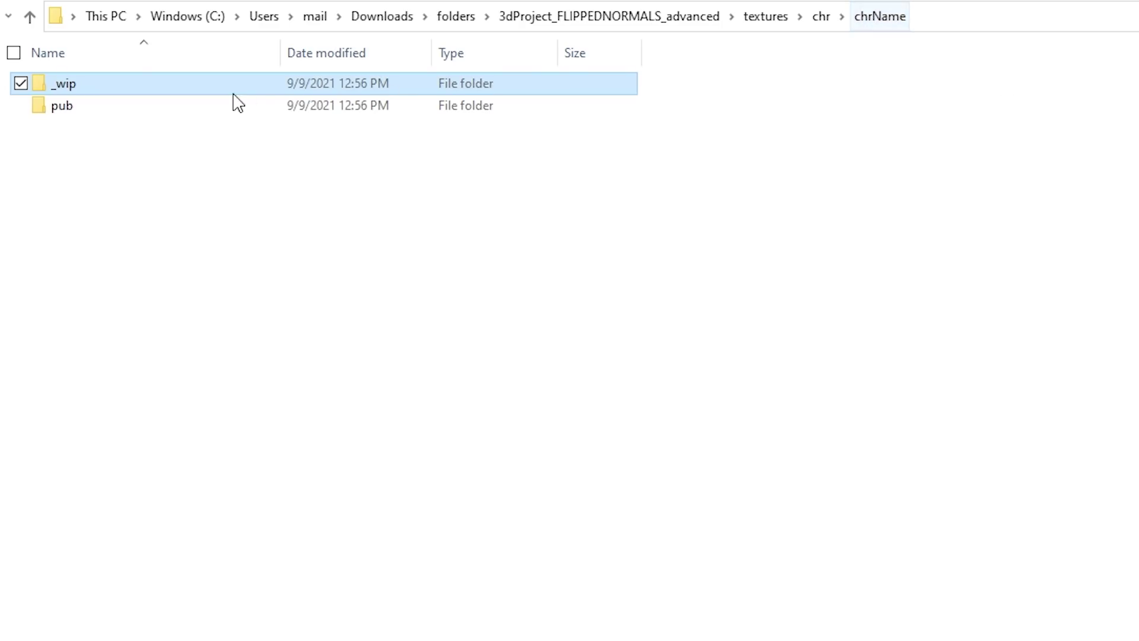
{"action": "double_click", "coordinate": [86, 92]}
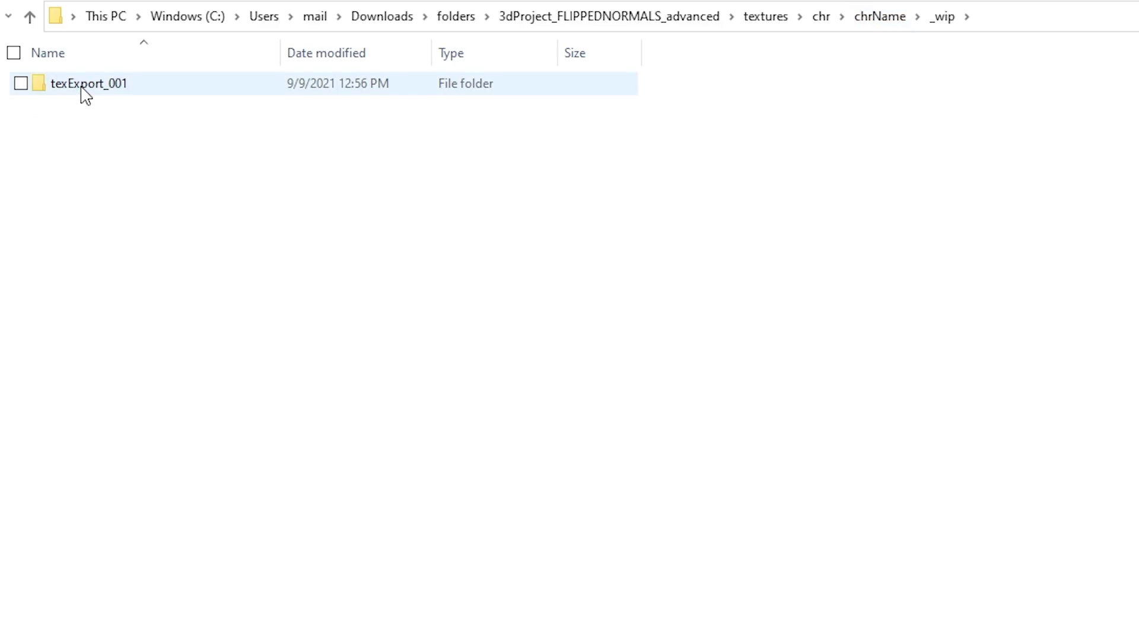
{"action": "left_click", "coordinate": [867, 19]}
{"action": "double_click", "coordinate": [127, 108]}
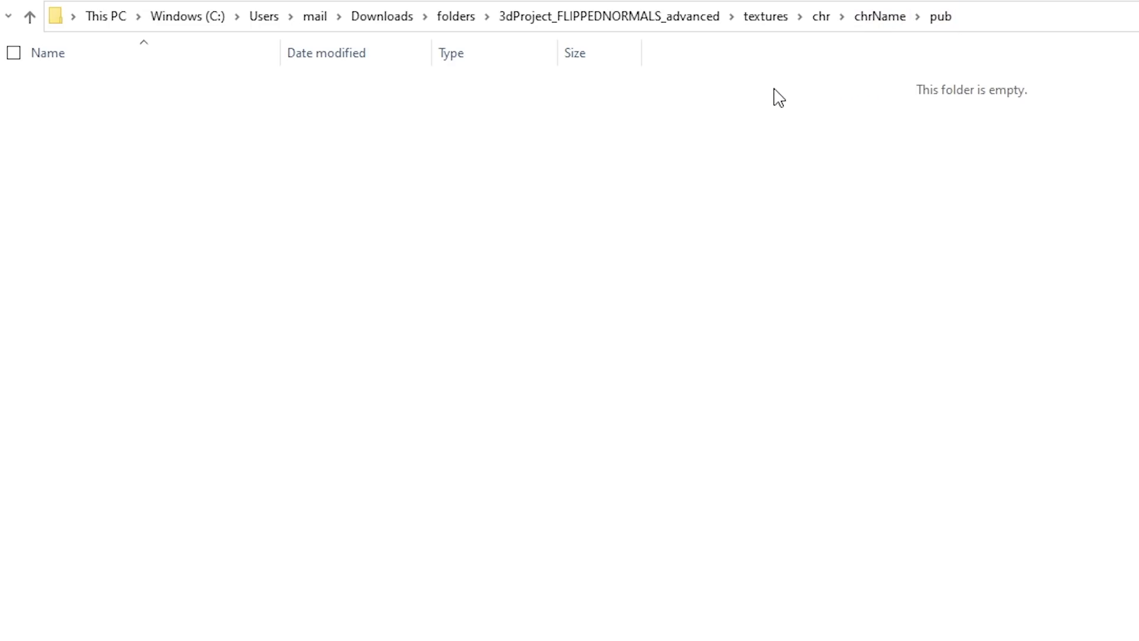
- View textures\env\envName\_wip with its texExport_001, then return to the advanced project's top folder
{"action": "left_click", "coordinate": [761, 18]}
{"action": "double_click", "coordinate": [151, 107]}
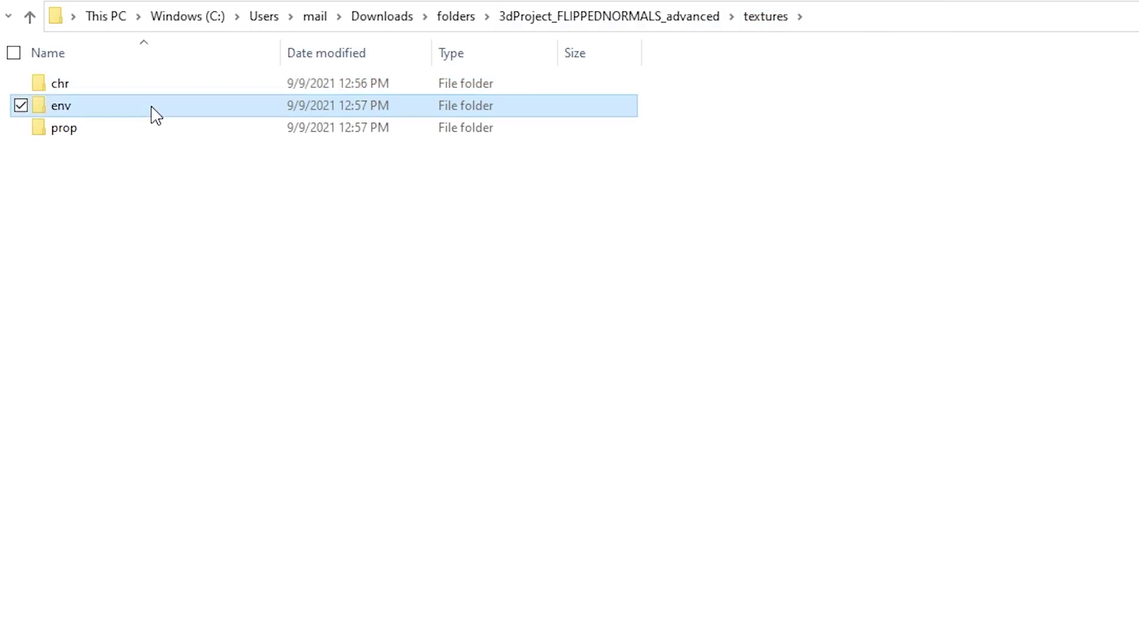
{"action": "double_click", "coordinate": [145, 89]}
{"action": "double_click", "coordinate": [143, 90]}
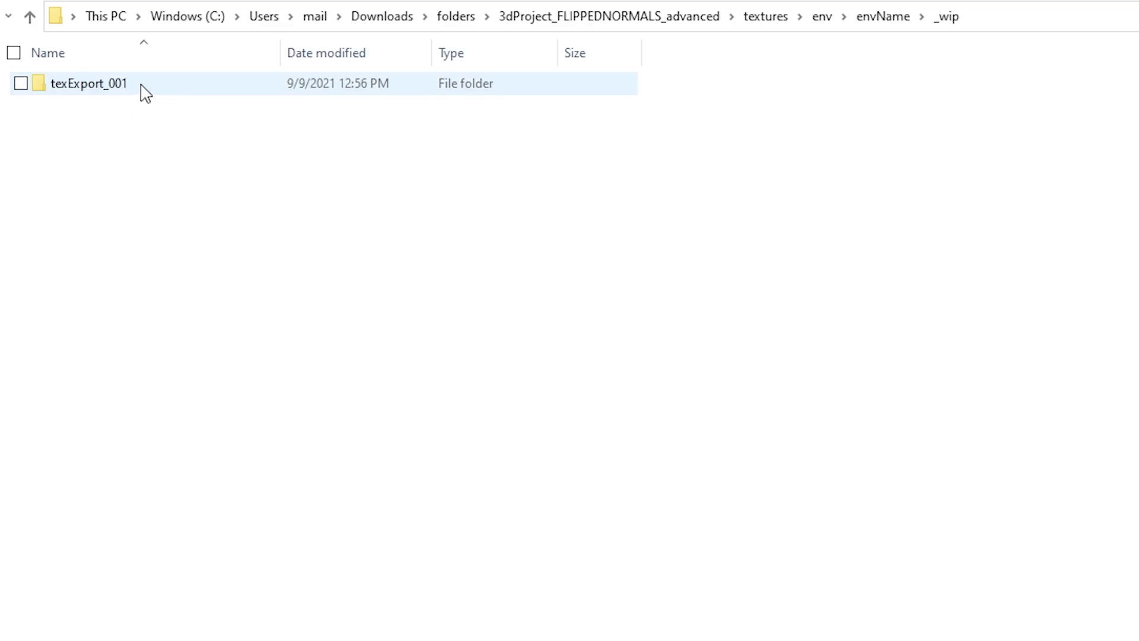
{"action": "left_click", "coordinate": [763, 21]}
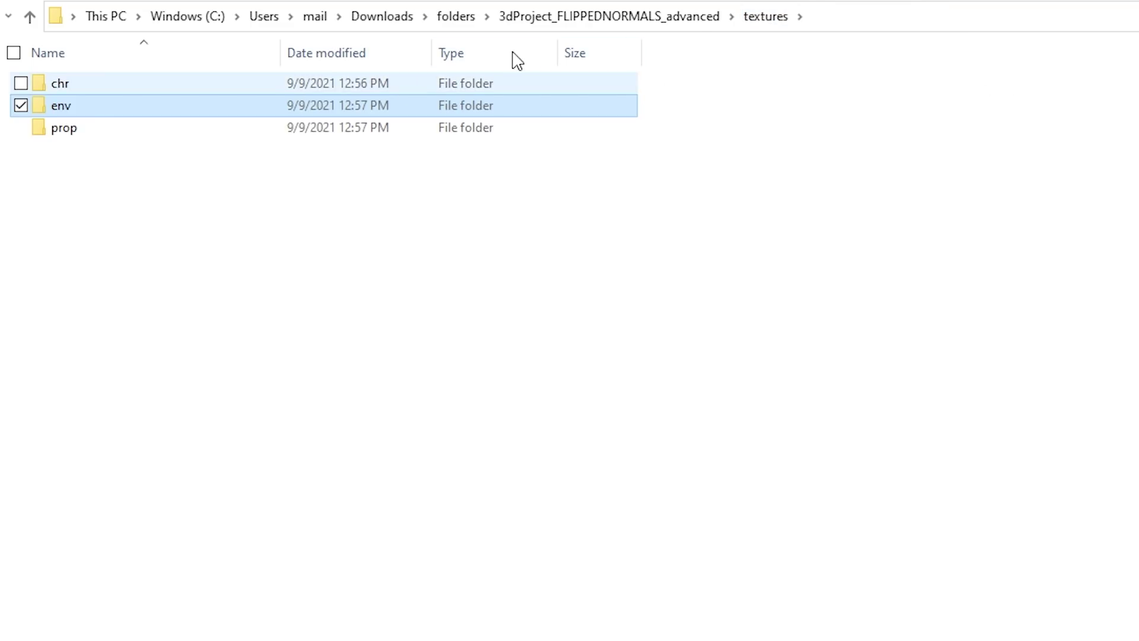
{"action": "left_click", "coordinate": [719, 16]}
{"action": "left_click", "coordinate": [135, 333]}
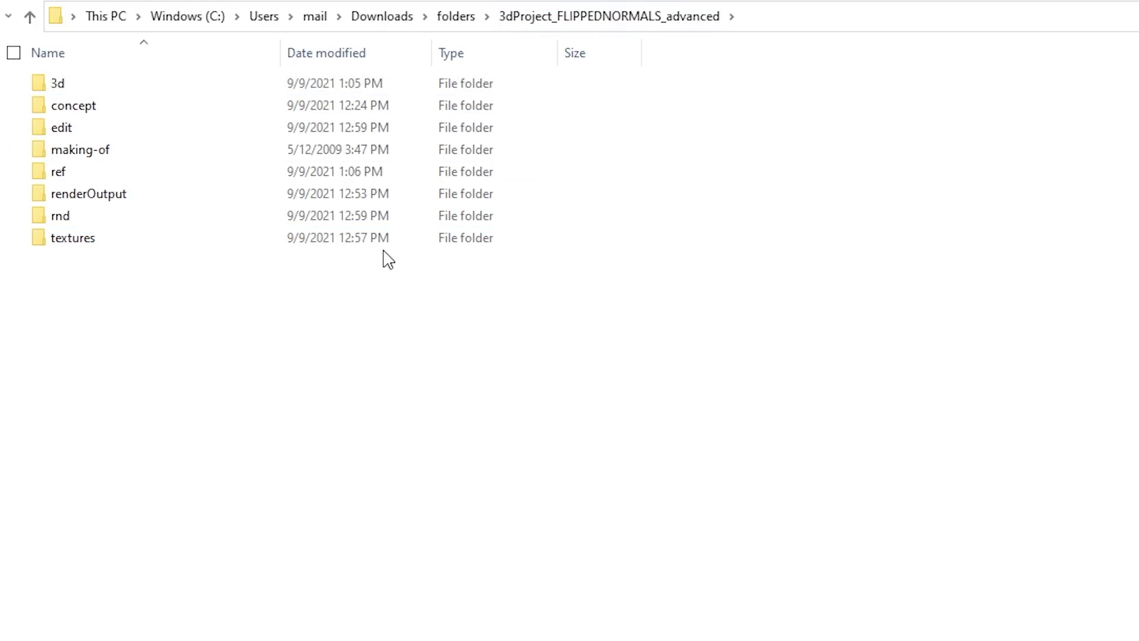
- Open the 3dProject_FLIPPEDNORMALS_simple template and view its five subfolders
{"action": "left_click", "coordinate": [458, 17]}
{"action": "double_click", "coordinate": [67, 105]}
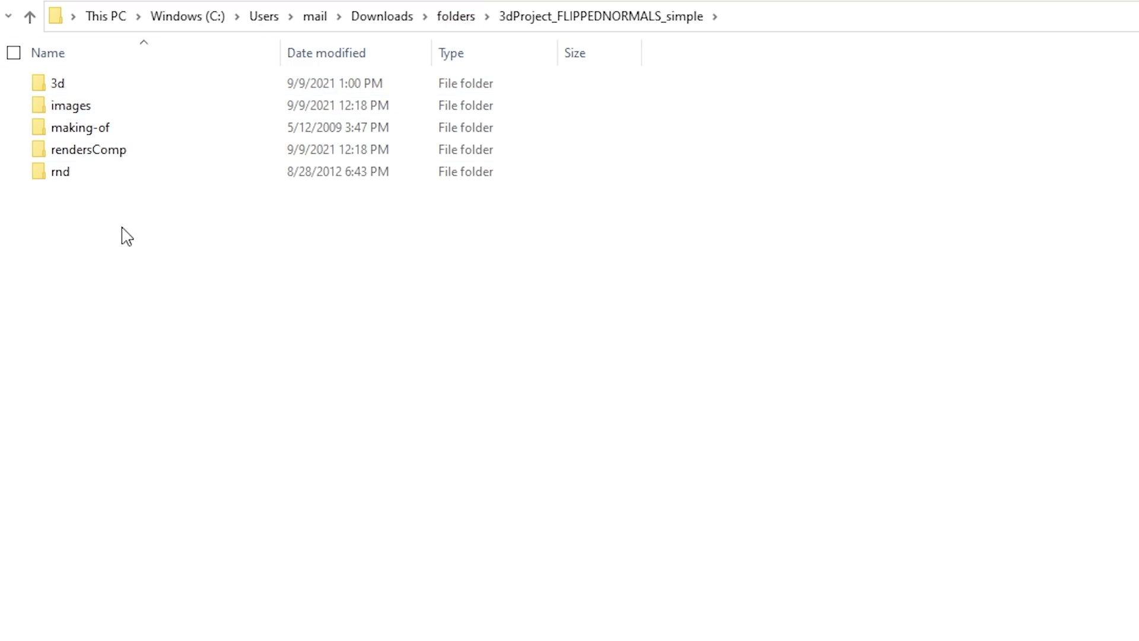
{"action": "left_click_drag", "start_coordinate": [124, 243], "coordinate": [79, 54]}
{"action": "left_click", "coordinate": [121, 196]}
- Browse the 3d folder's model, painterMari and shot\scnName\_wip subfolders
{"action": "double_click", "coordinate": [81, 88]}
{"action": "double_click", "coordinate": [105, 91]}
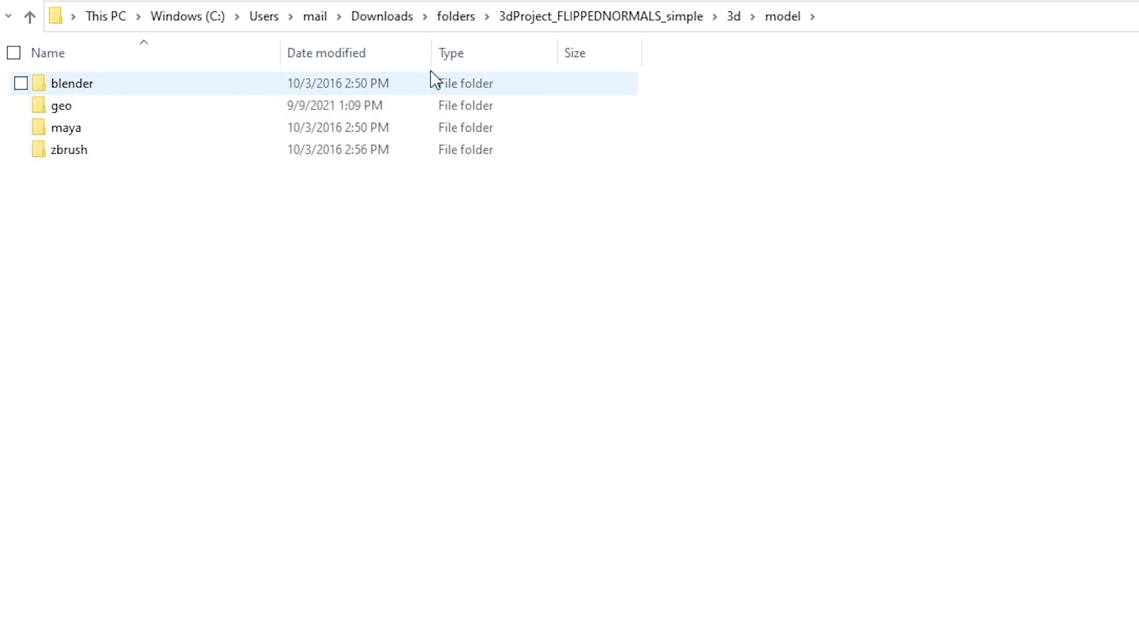
{"action": "left_click", "coordinate": [734, 16]}
{"action": "double_click", "coordinate": [96, 112]}
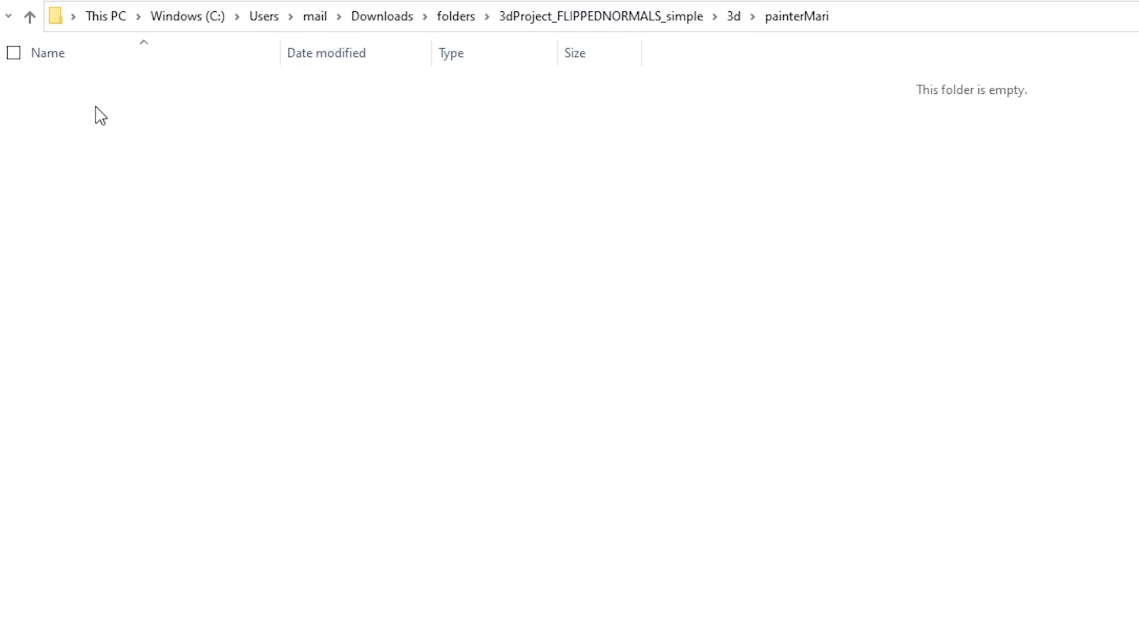
{"action": "left_click", "coordinate": [734, 25]}
{"action": "double_click", "coordinate": [70, 127]}
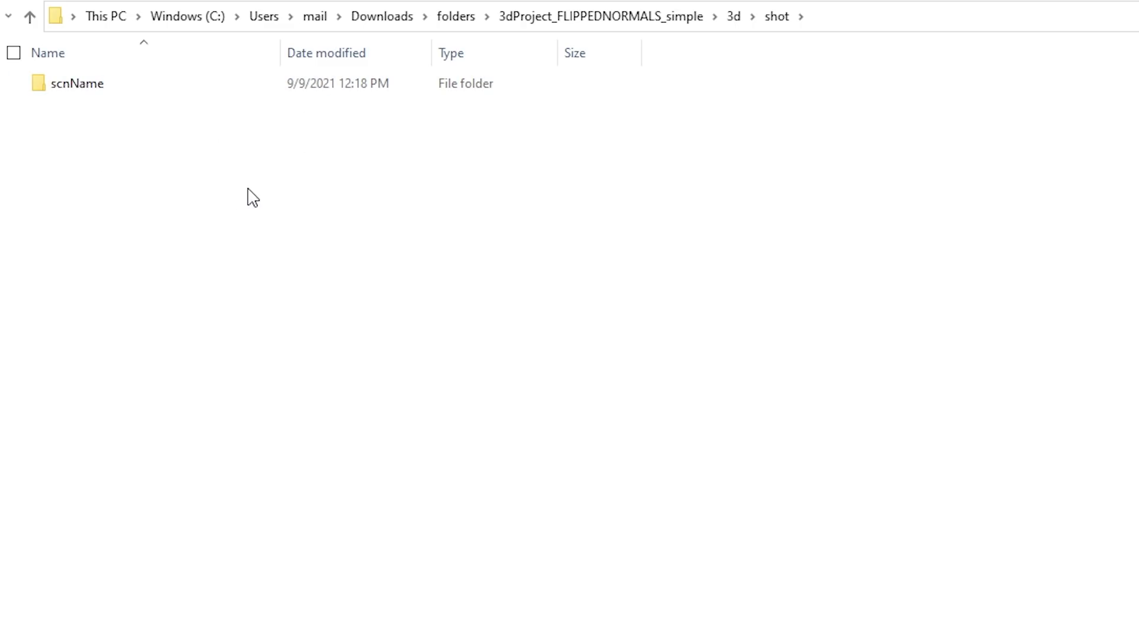
{"action": "double_click", "coordinate": [112, 94]}
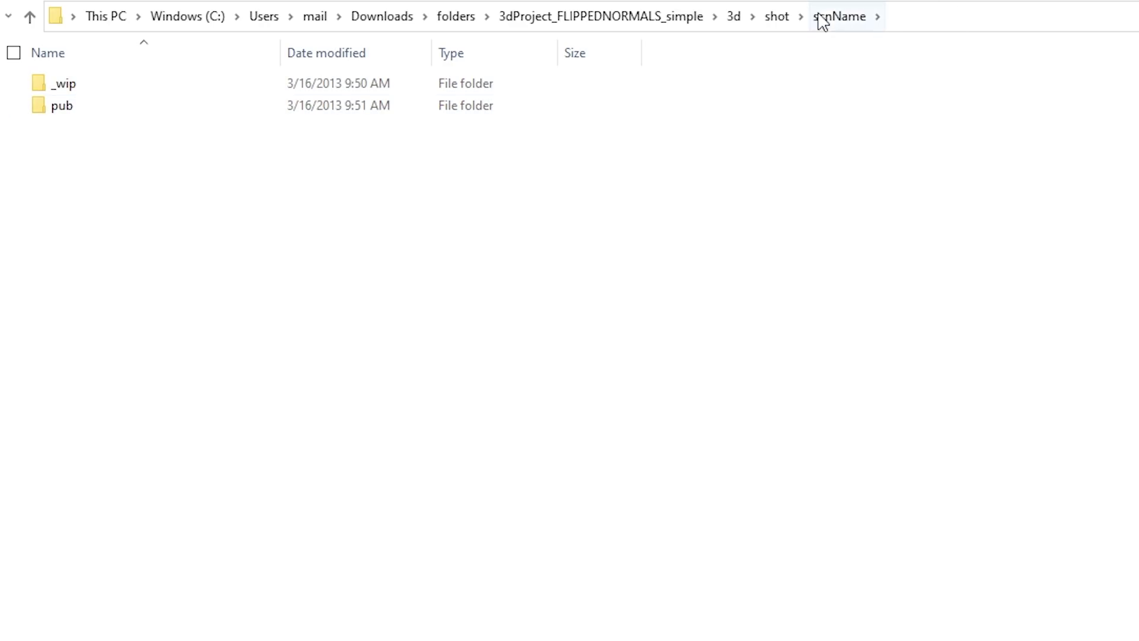
{"action": "double_click", "coordinate": [153, 84]}
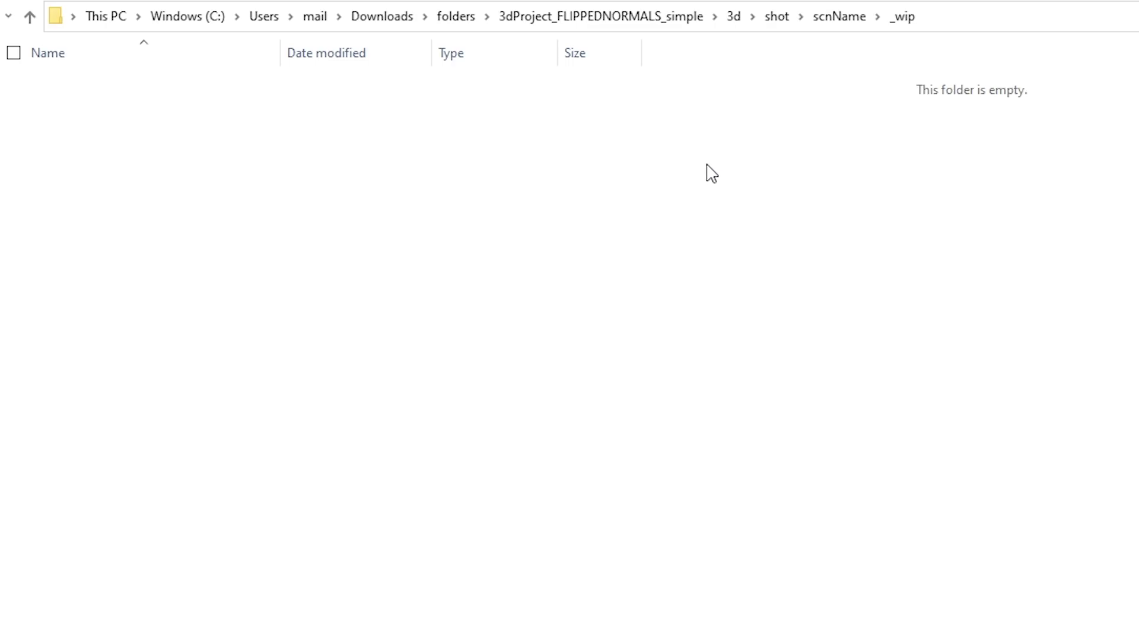
- Go back up to the simple template's 3d\shot folder and clear the selection
{"action": "left_click", "coordinate": [777, 17]}
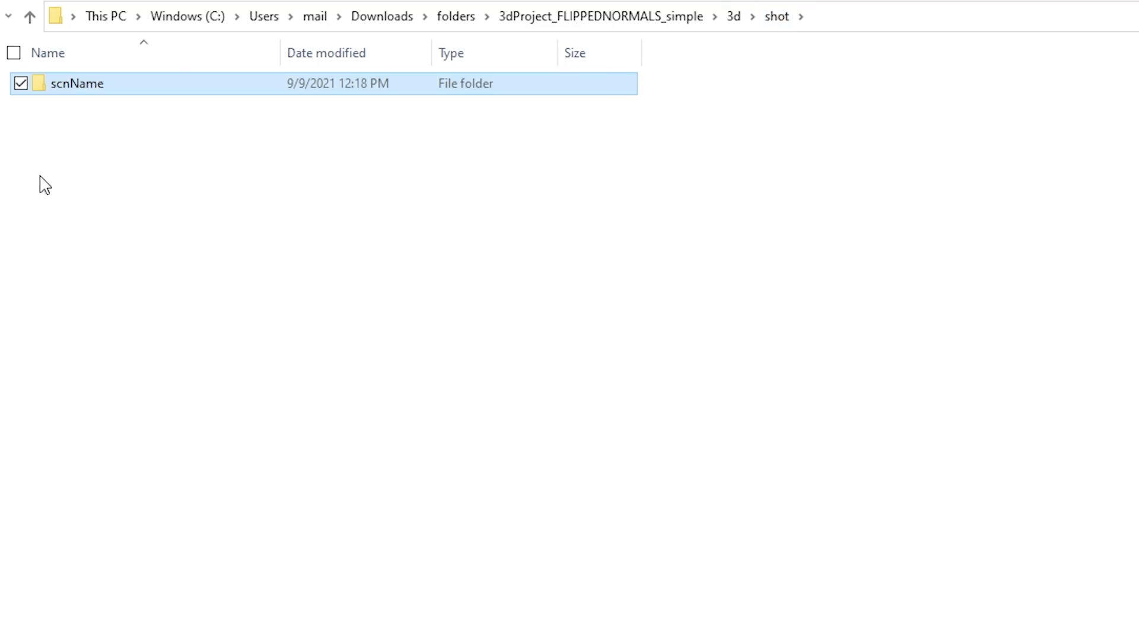
{"action": "left_click", "coordinate": [172, 152]}
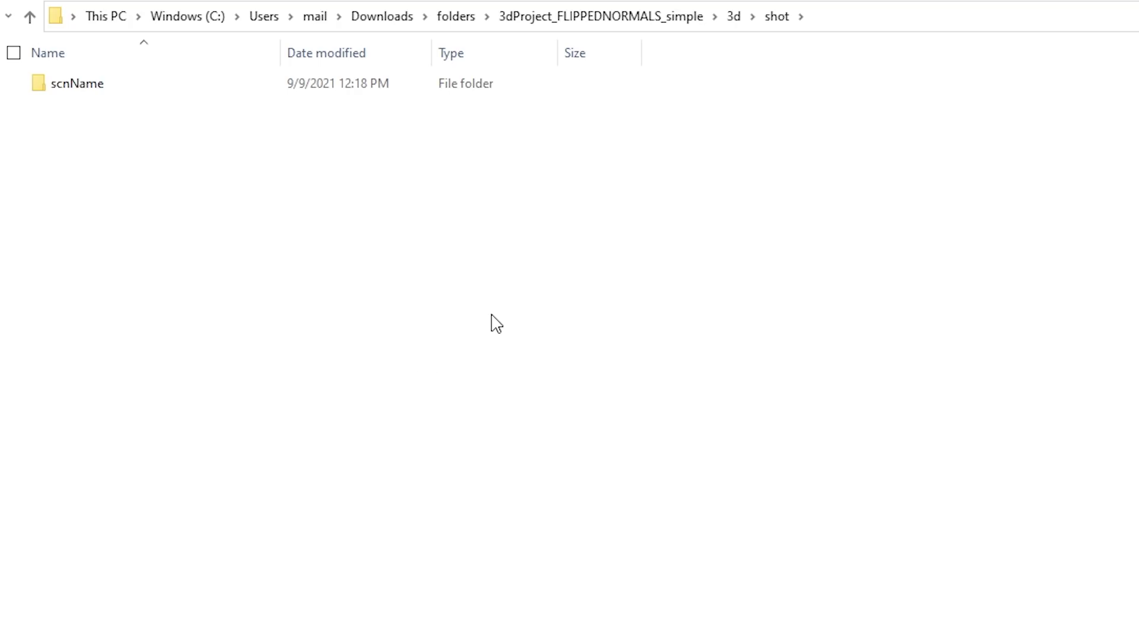
- From the simple template's top level, check its images and making-of folders
{"action": "left_click", "coordinate": [731, 17]}
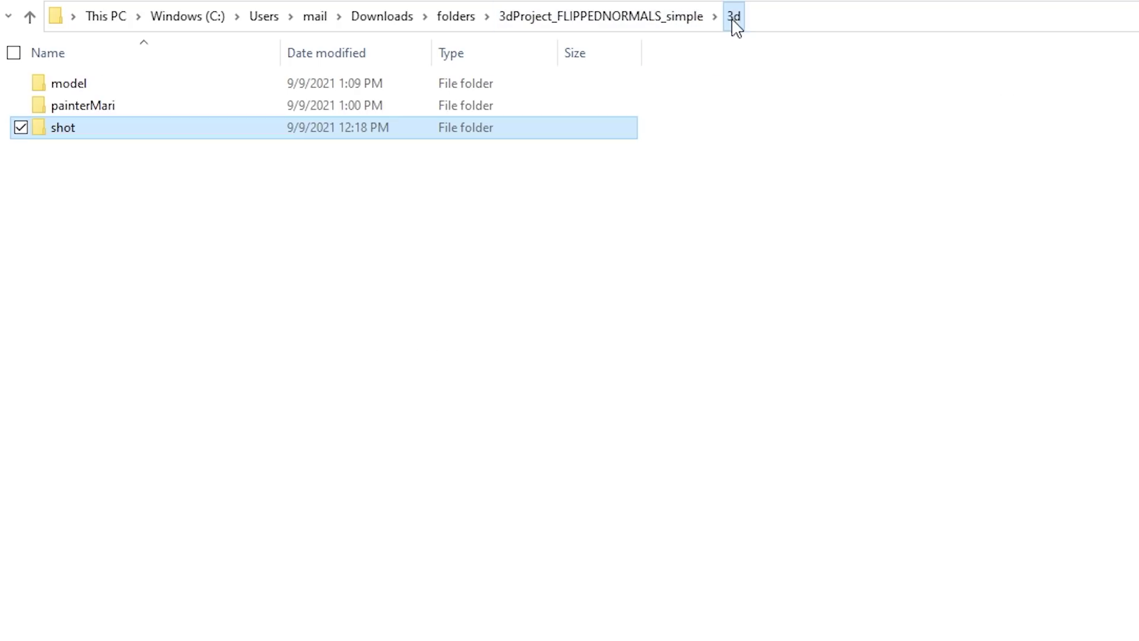
{"action": "left_click", "coordinate": [682, 15]}
{"action": "double_click", "coordinate": [127, 107]}
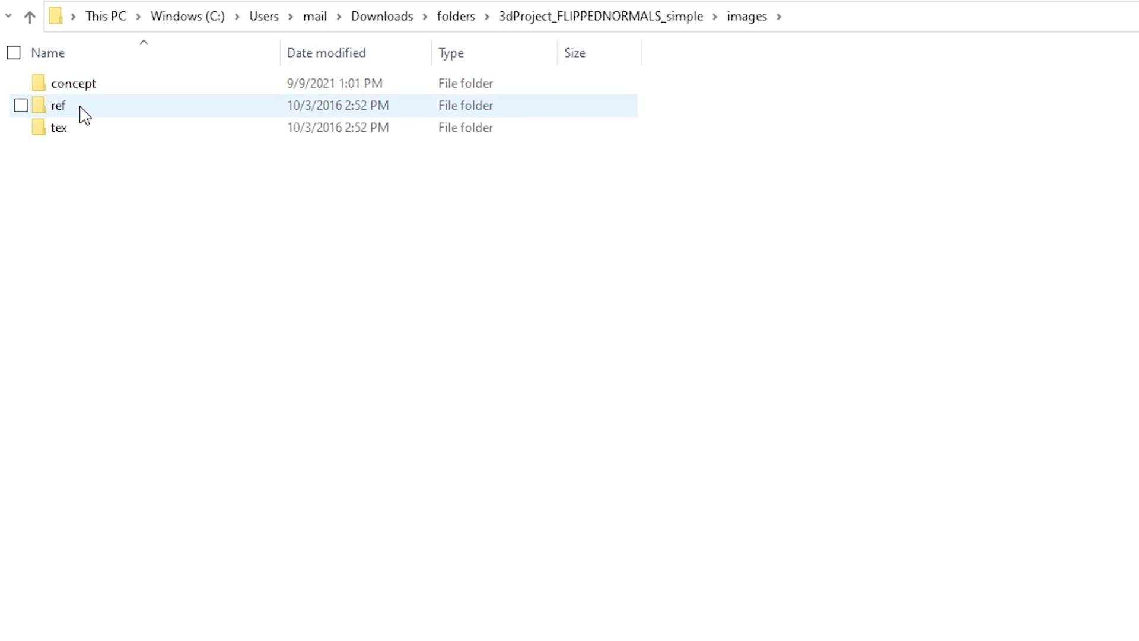
{"action": "left_click_drag", "start_coordinate": [76, 216], "coordinate": [58, 46]}
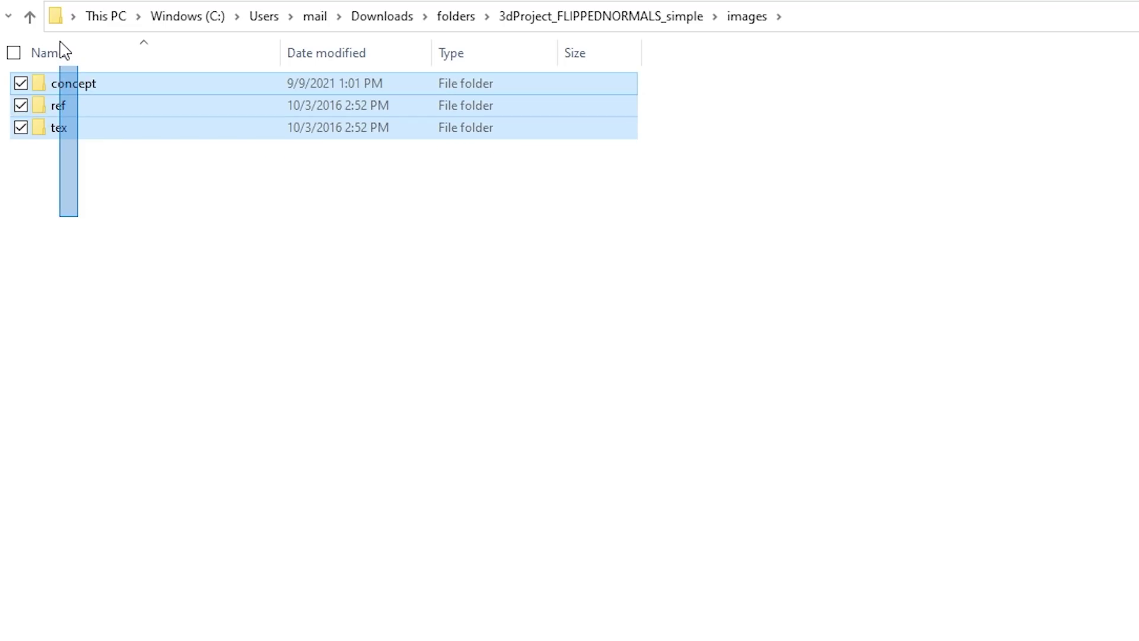
{"action": "left_click", "coordinate": [149, 224]}
{"action": "left_click", "coordinate": [662, 19]}
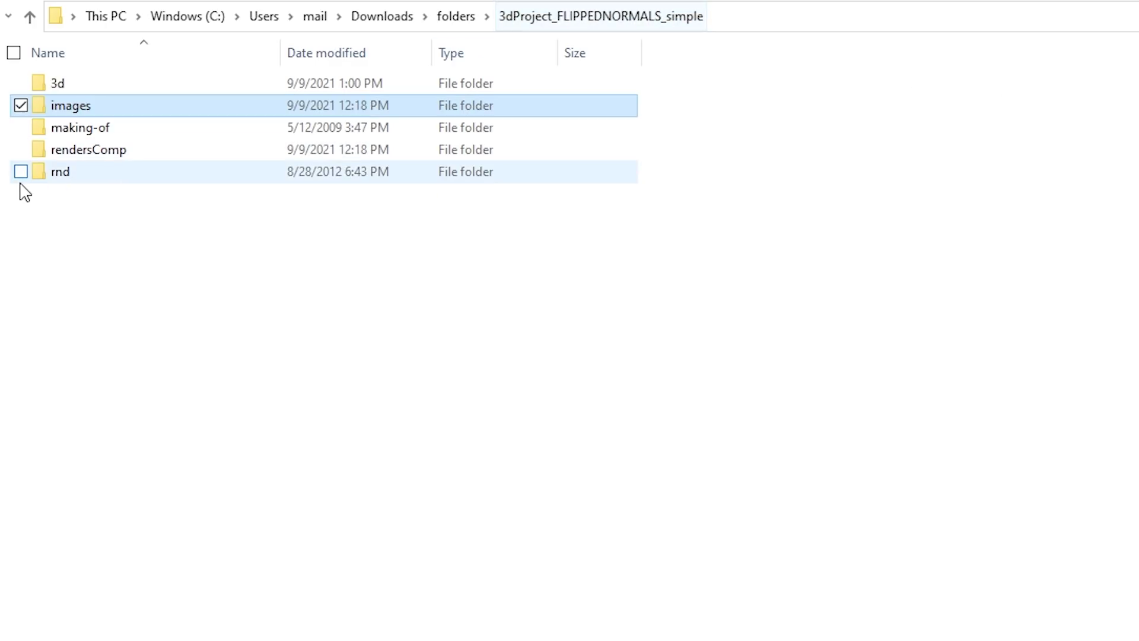
{"action": "left_click", "coordinate": [105, 136]}
{"action": "double_click", "coordinate": [105, 136]}
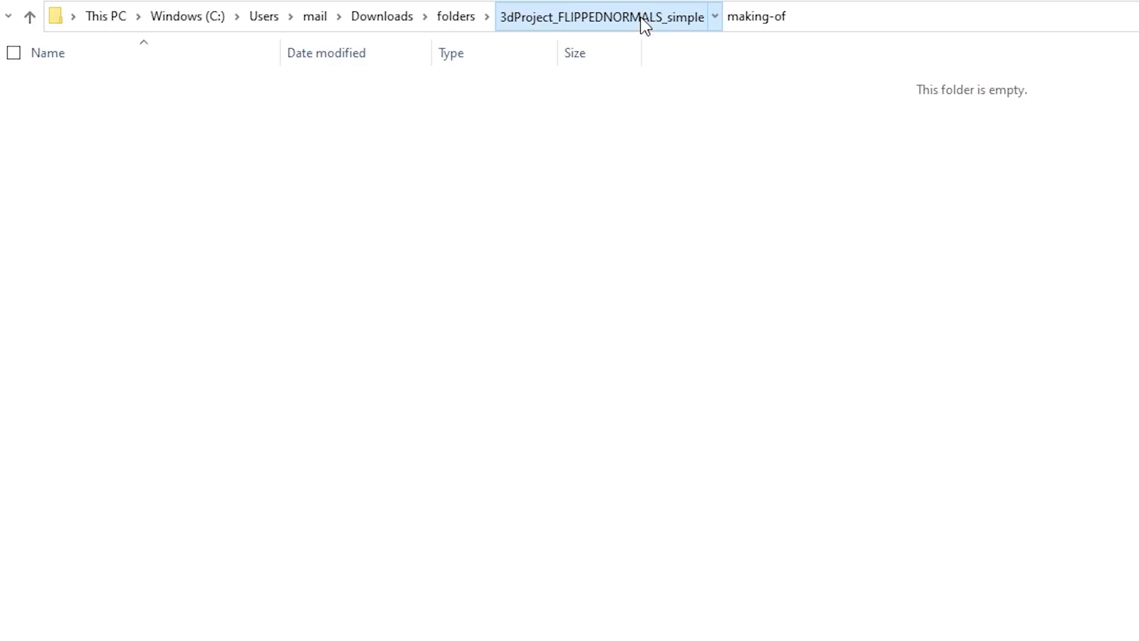
{"action": "left_click", "coordinate": [642, 27]}
- Browse rendersComp's rawRenders, comp and empty final folders, then return to the template's top level
{"action": "left_click", "coordinate": [106, 159]}
{"action": "double_click", "coordinate": [106, 160]}
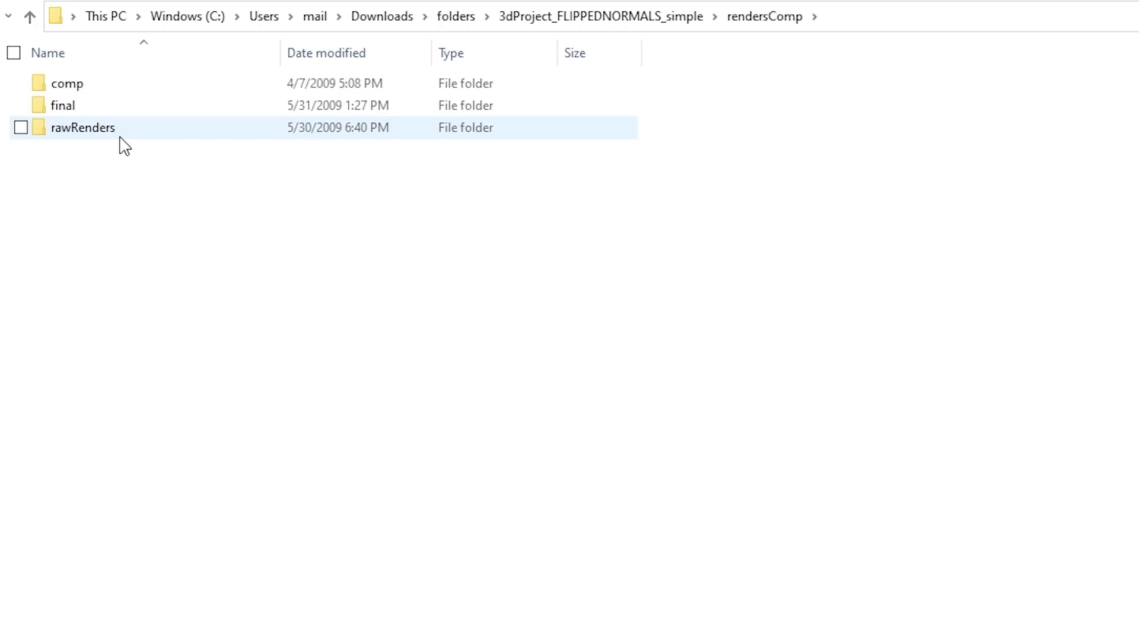
{"action": "mouse_move", "coordinate": [124, 146]}
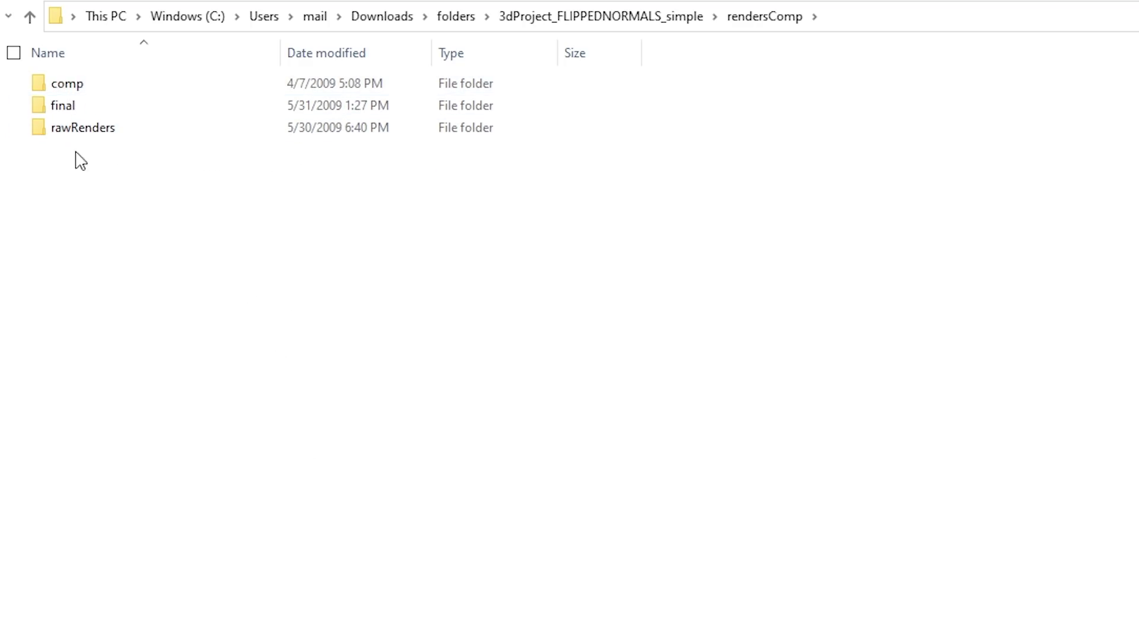
{"action": "double_click", "coordinate": [88, 130]}
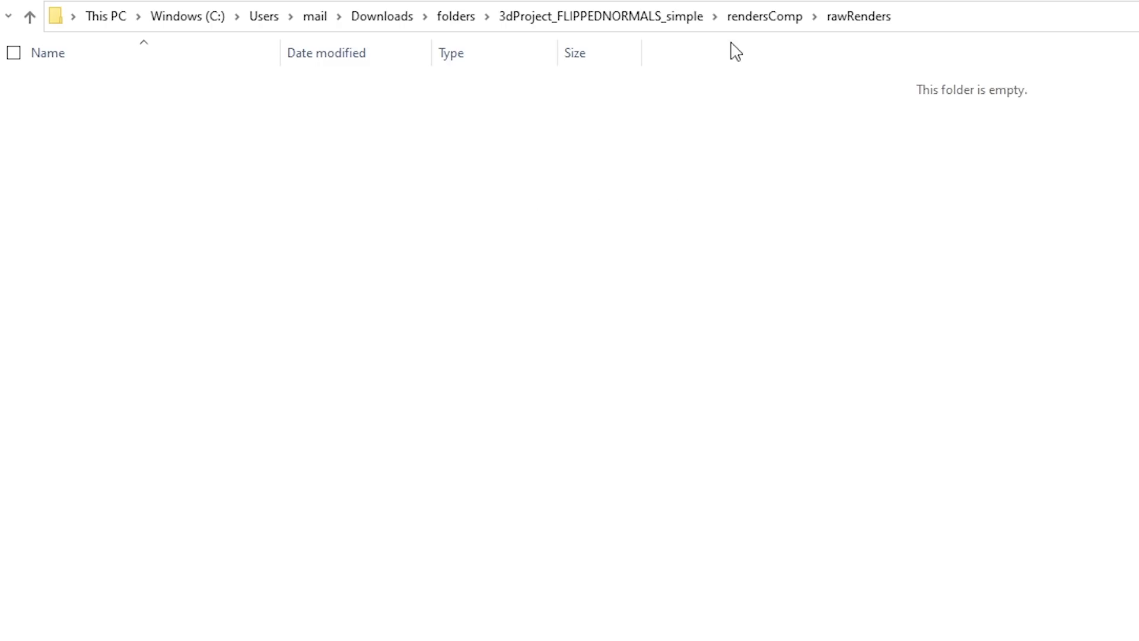
{"action": "left_click", "coordinate": [775, 28]}
{"action": "double_click", "coordinate": [109, 89]}
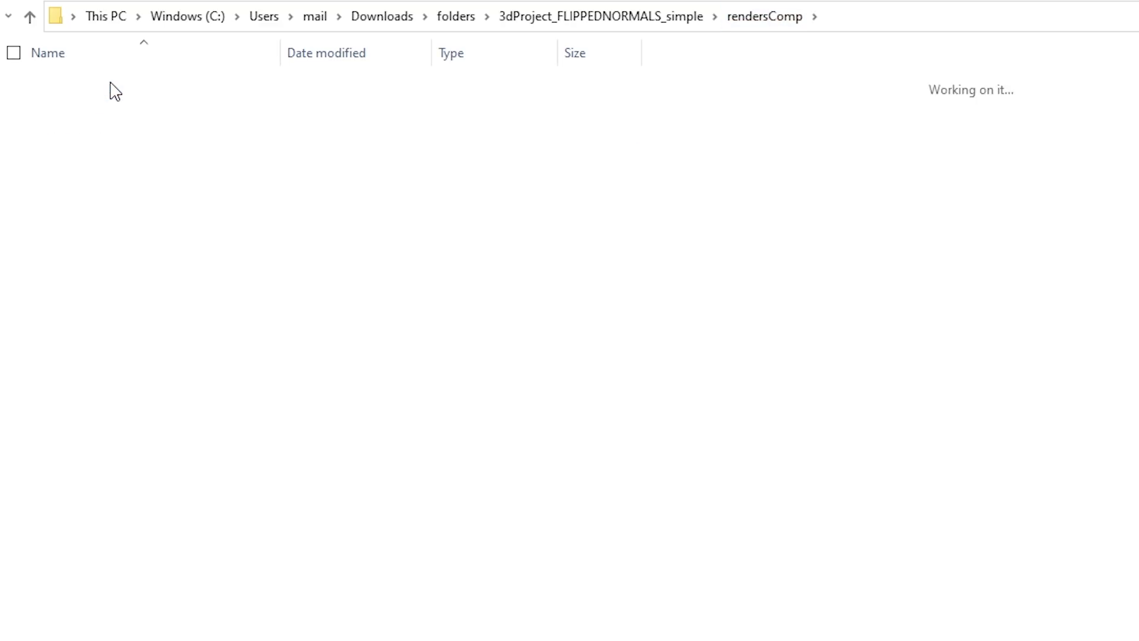
{"action": "left_click", "coordinate": [785, 18]}
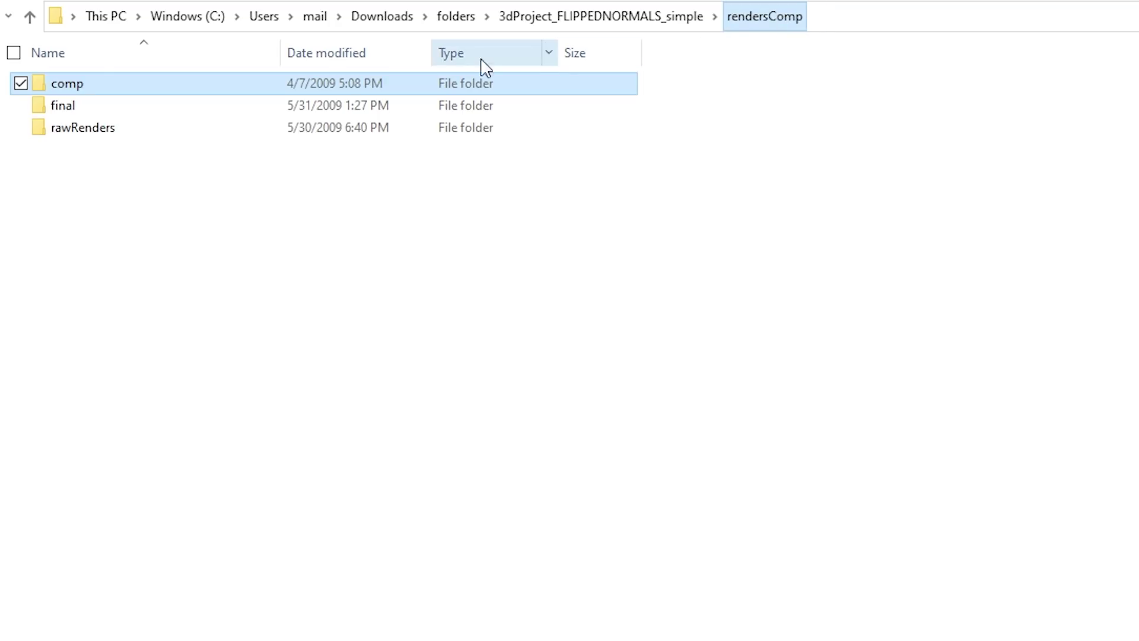
{"action": "double_click", "coordinate": [89, 105]}
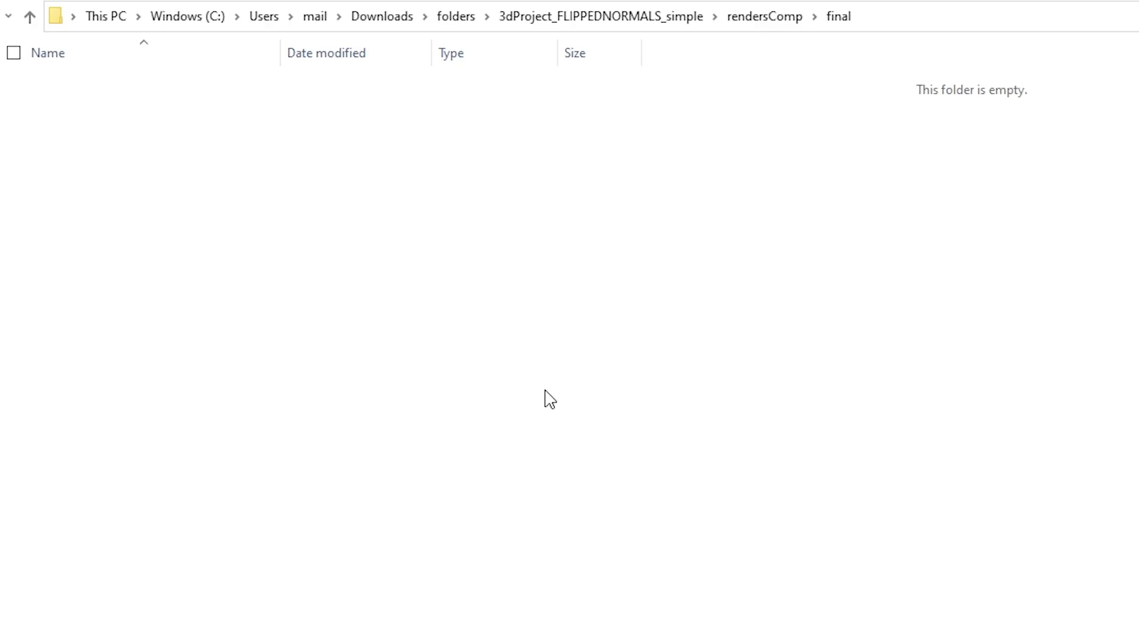
{"action": "left_click", "coordinate": [671, 25]}
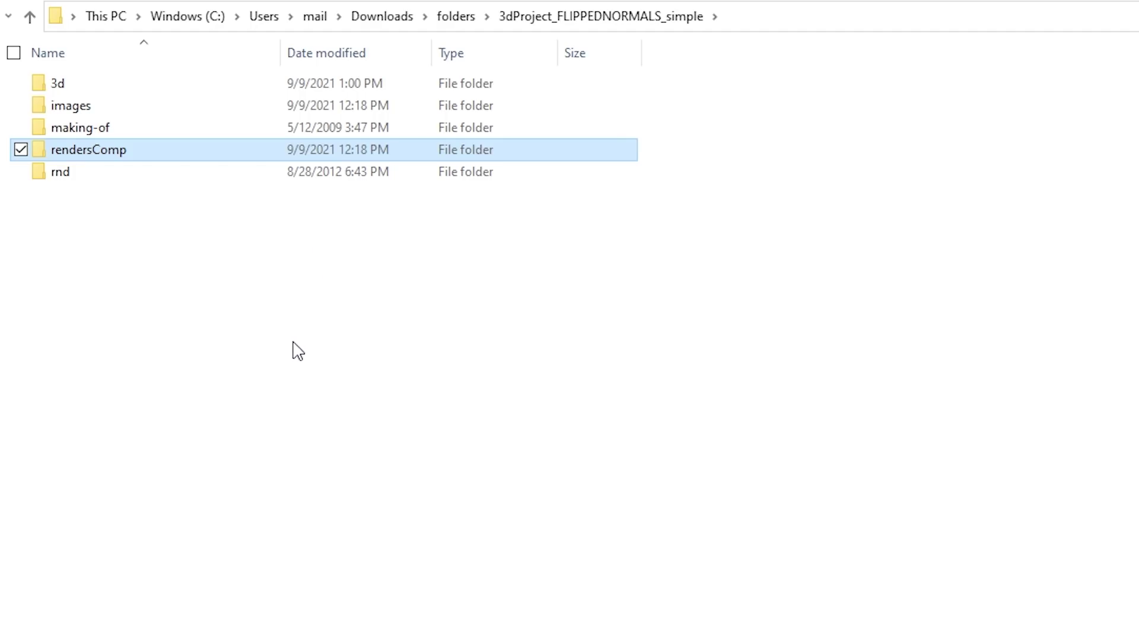
- Return to Downloads\folders and widen the Name column so the full template names show
{"action": "left_click", "coordinate": [247, 318]}
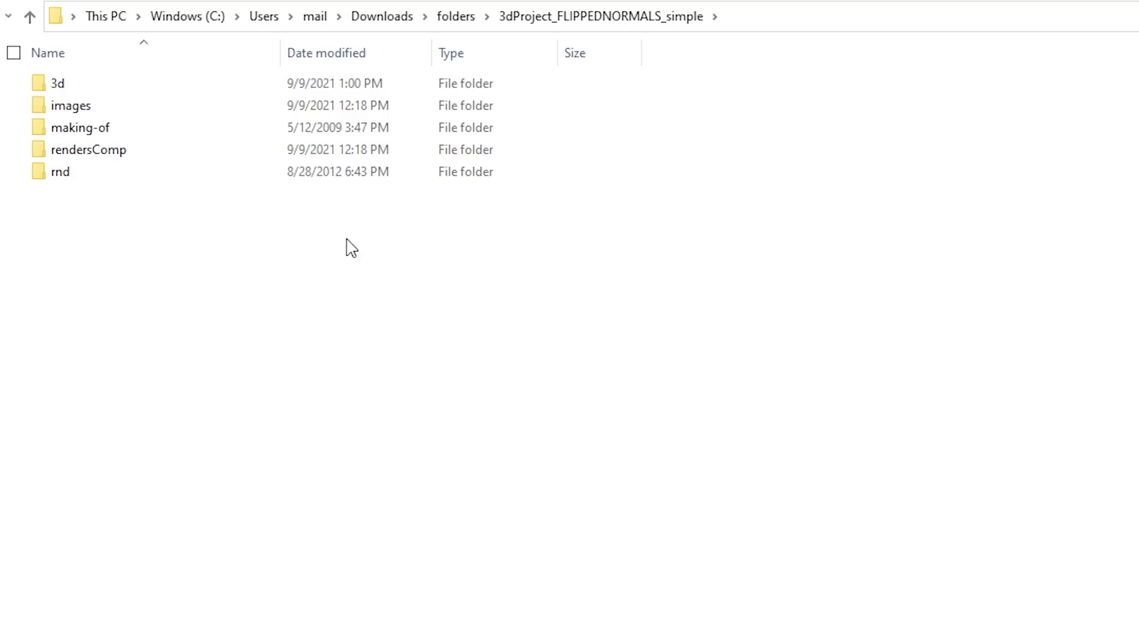
{"action": "left_click", "coordinate": [458, 24]}
{"action": "left_click", "coordinate": [249, 237]}
{"action": "left_click_drag", "start_coordinate": [281, 59], "coordinate": [329, 59]}
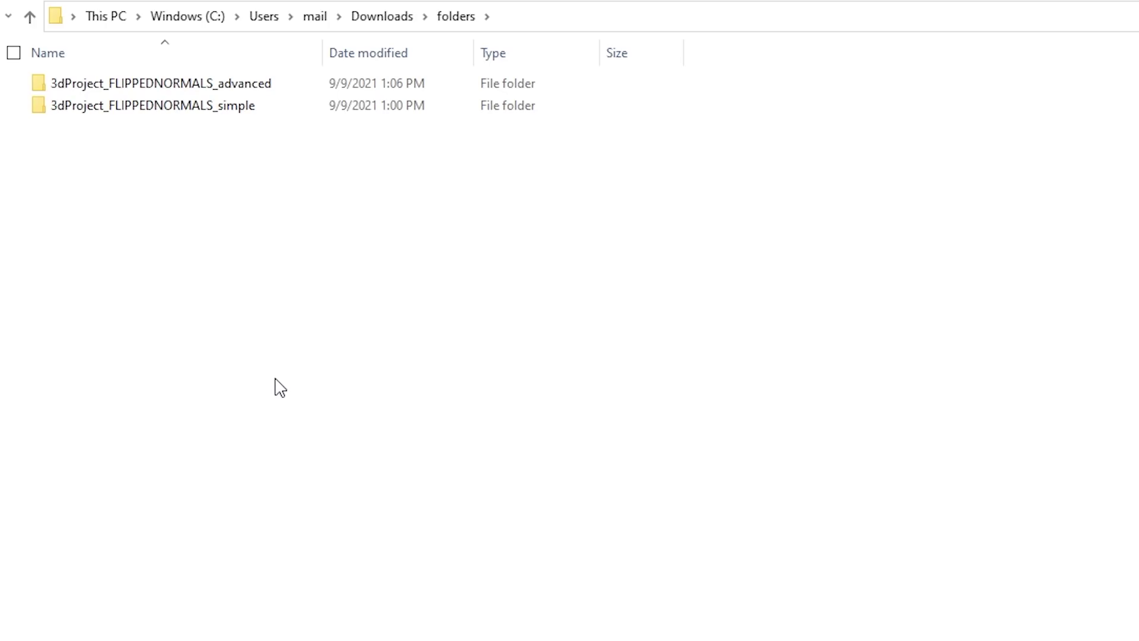
- Highlight the advanced and simple 3dProject_FLIPPEDNORMALS template folders together, then clear the selection
{"action": "mouse_move", "coordinate": [255, 106]}
{"action": "left_click_drag", "start_coordinate": [261, 175], "coordinate": [223, 66]}
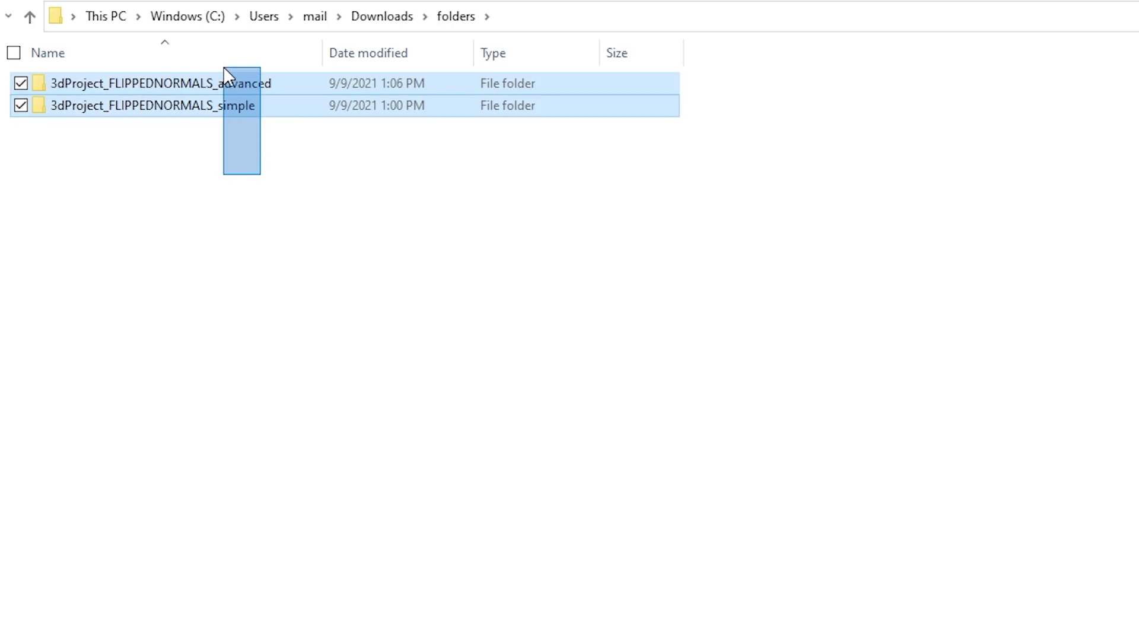
{"action": "left_click", "coordinate": [196, 189]}
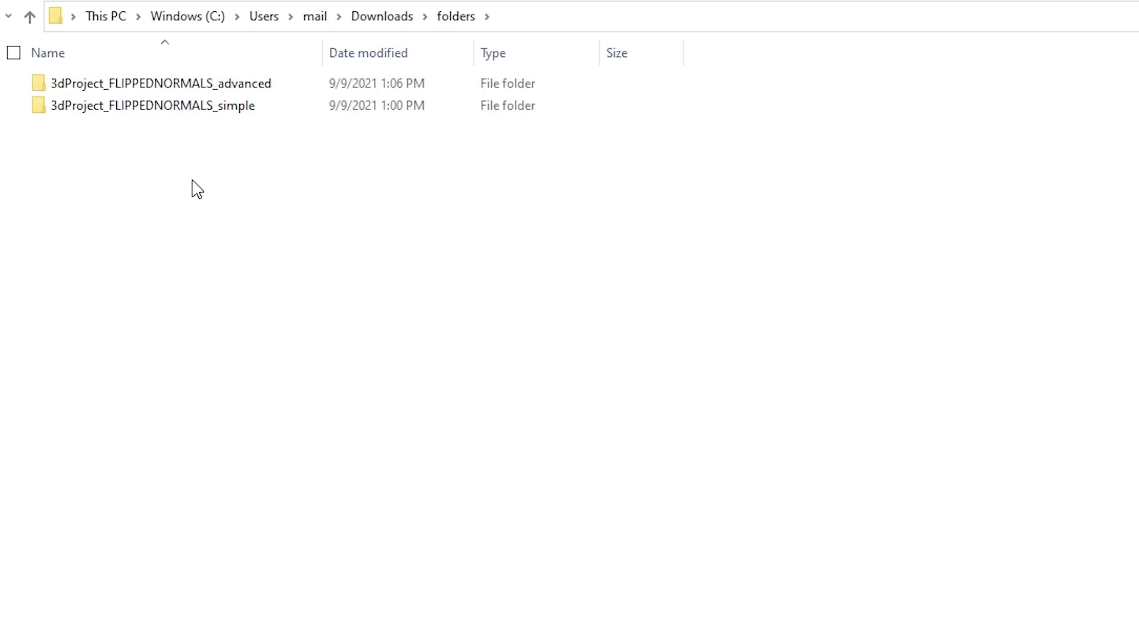